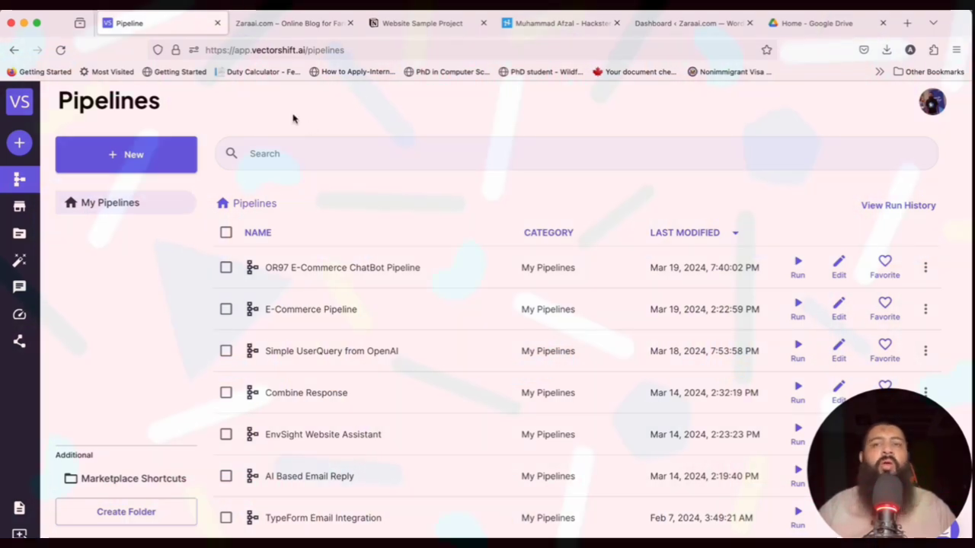
- Look through the personal website's home page, from the welcome banner to the About Me section and social media links
{"action": "left_click", "coordinate": [293, 25]}
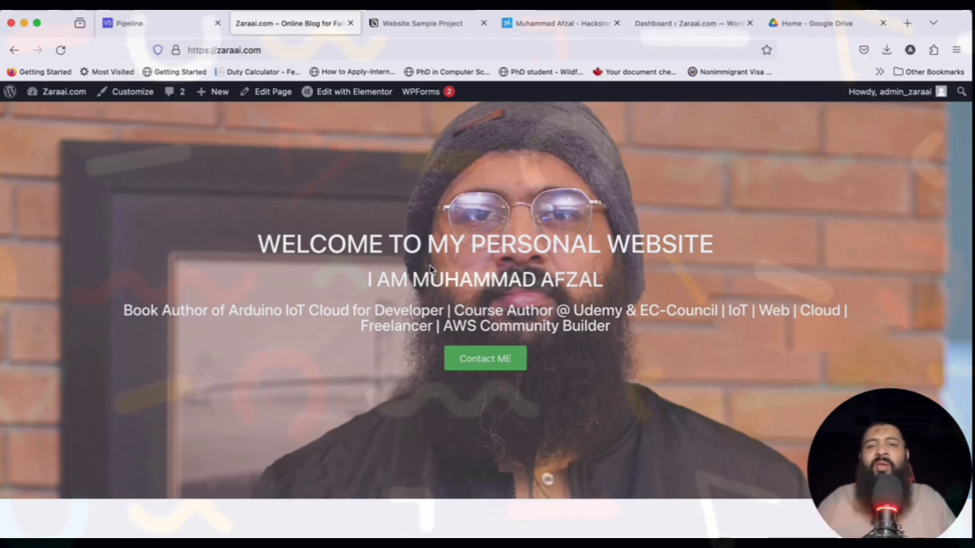
{"action": "scroll", "coordinate": [431, 269], "scroll_direction": "down", "scroll_amount": 2}
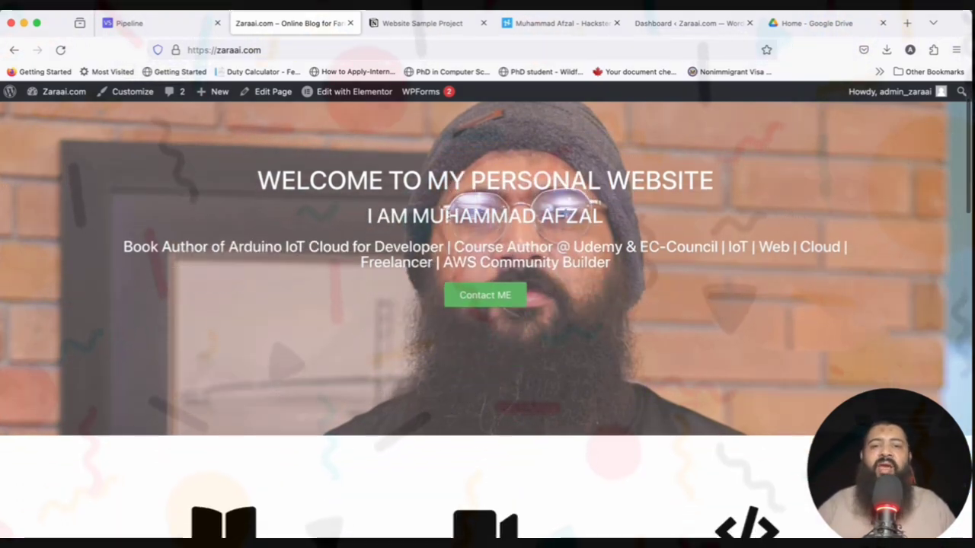
{"action": "scroll", "coordinate": [496, 247], "scroll_direction": "down", "scroll_amount": 8}
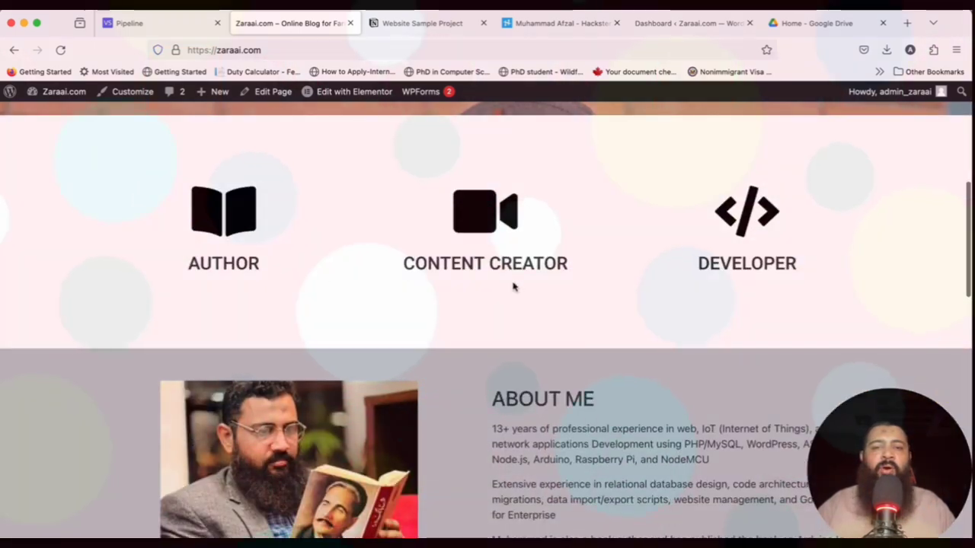
{"action": "scroll", "coordinate": [752, 287], "scroll_direction": "down", "scroll_amount": 15}
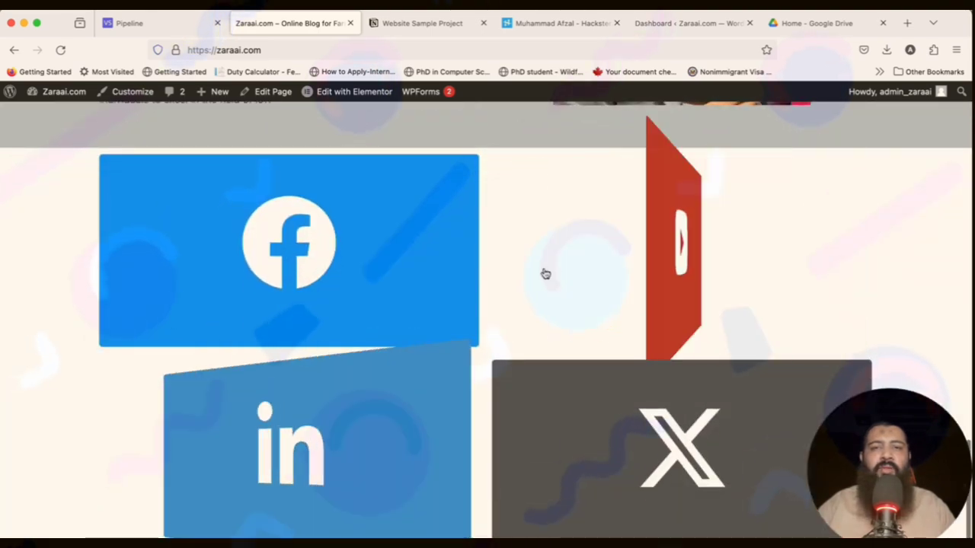
{"action": "scroll", "coordinate": [544, 275], "scroll_direction": "up", "scroll_amount": 12}
{"action": "scroll", "coordinate": [495, 242], "scroll_direction": "up", "scroll_amount": 2}
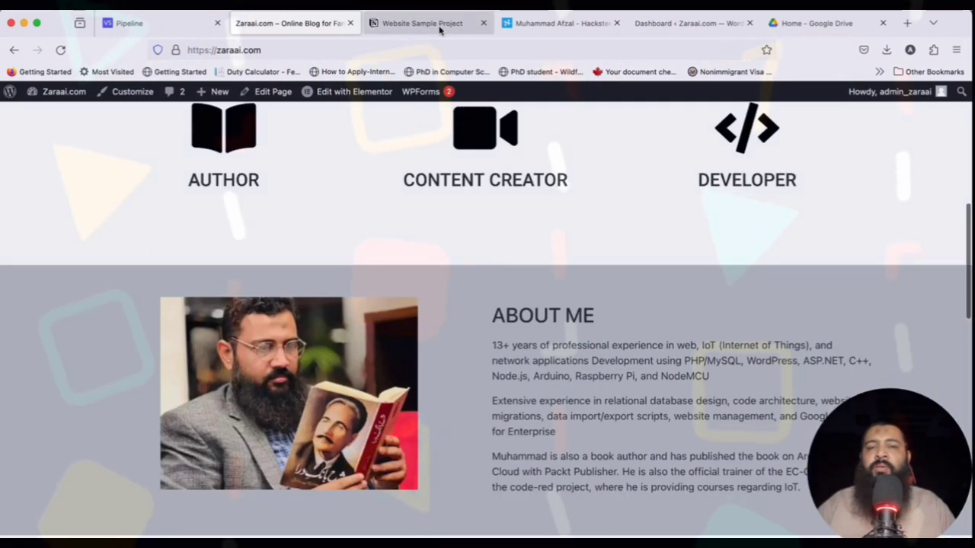
- Review the Website Sample Project, IoT Article Samples and Social Media Links pages in Notion
{"action": "left_click", "coordinate": [440, 27]}
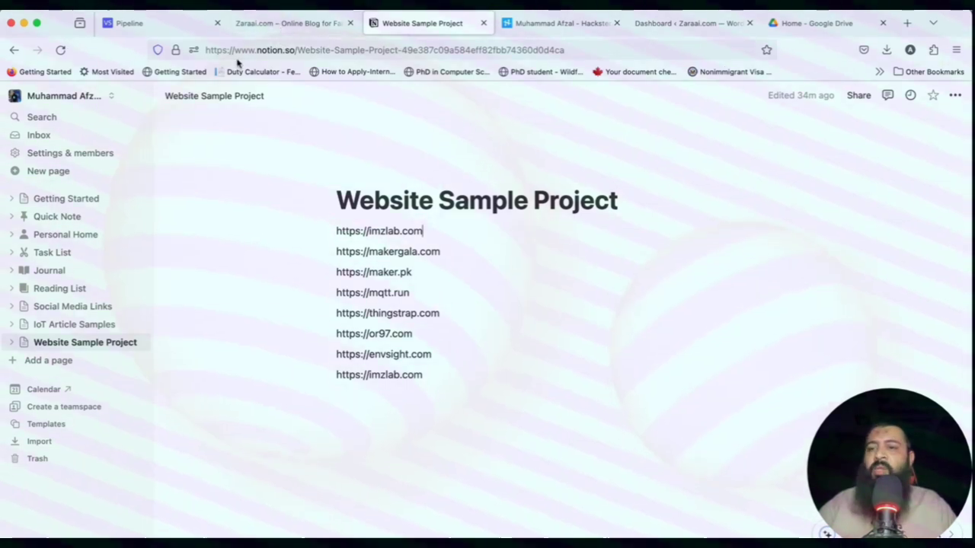
{"action": "left_click", "coordinate": [90, 327]}
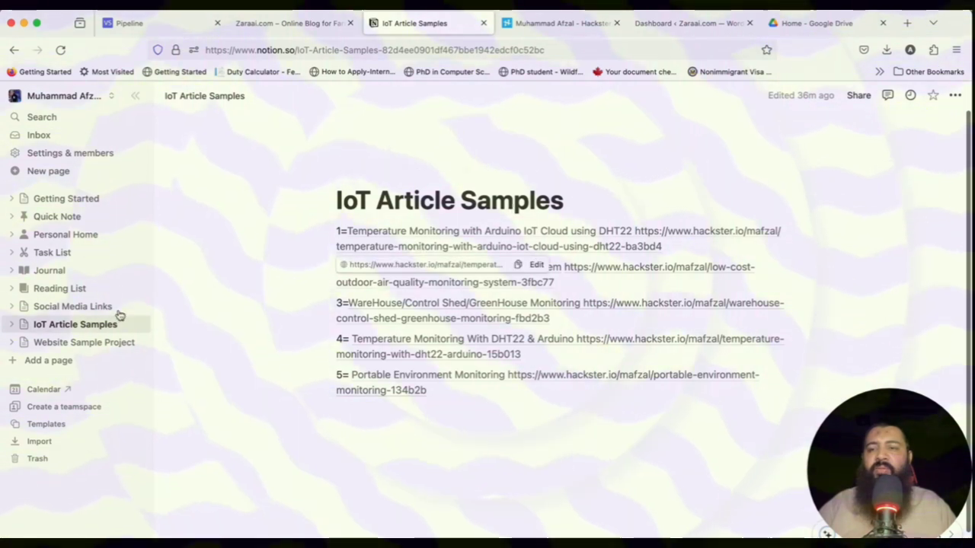
{"action": "left_click", "coordinate": [73, 306]}
{"action": "left_click", "coordinate": [72, 326]}
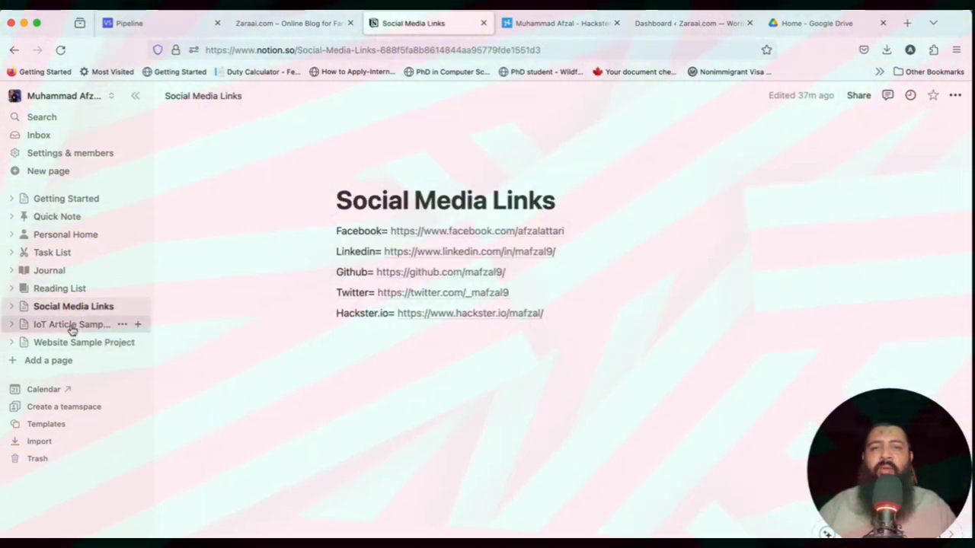
- Examine the awards and projects on the Hackster.io profile and revisit the IoT Article Samples page in Notion
{"action": "left_click", "coordinate": [559, 23]}
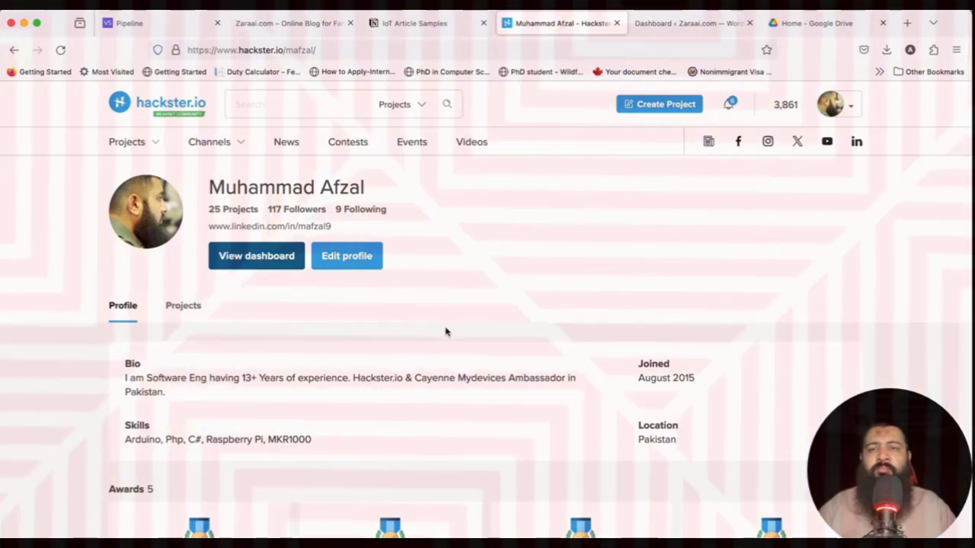
{"action": "scroll", "coordinate": [445, 332], "scroll_direction": "down", "scroll_amount": 6}
{"action": "scroll", "coordinate": [336, 319], "scroll_direction": "up", "scroll_amount": 2}
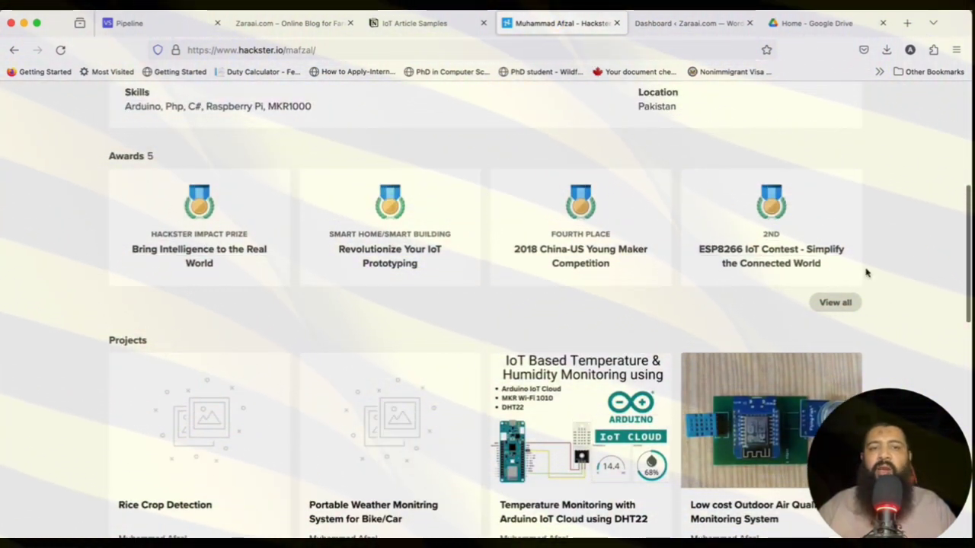
{"action": "scroll", "coordinate": [866, 272], "scroll_direction": "up", "scroll_amount": 4}
{"action": "scroll", "coordinate": [866, 271], "scroll_direction": "down", "scroll_amount": 4}
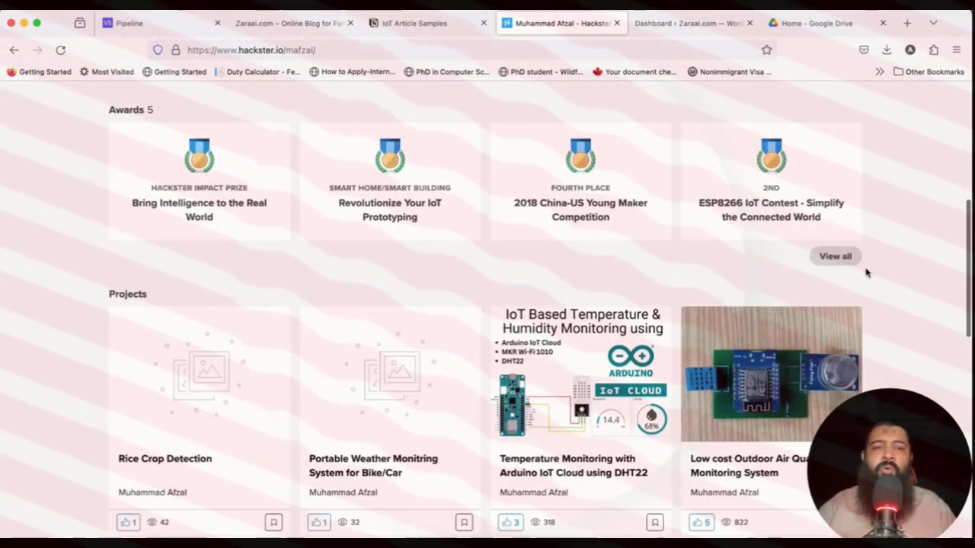
{"action": "scroll", "coordinate": [863, 272], "scroll_direction": "down", "scroll_amount": 4}
{"action": "scroll", "coordinate": [864, 272], "scroll_direction": "up", "scroll_amount": 2}
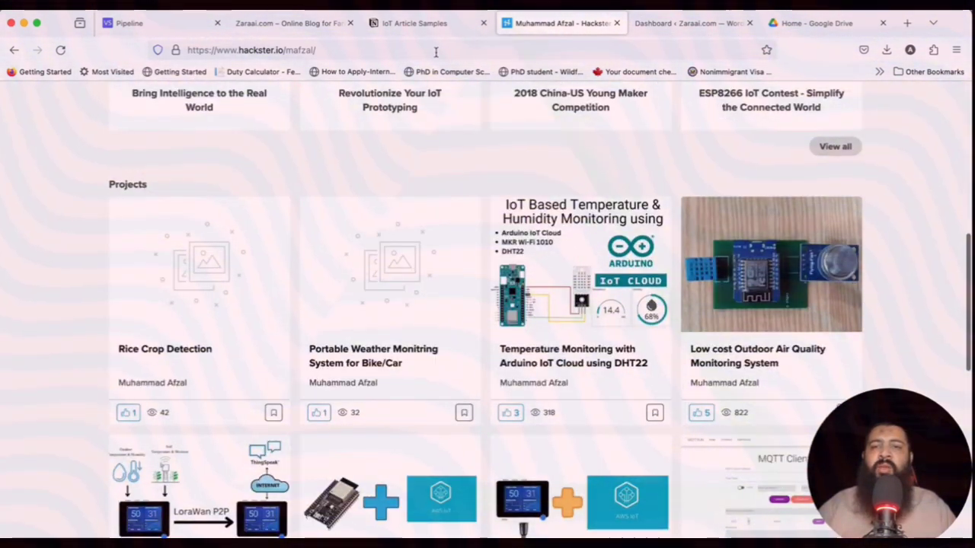
{"action": "left_click", "coordinate": [436, 50]}
{"action": "left_click", "coordinate": [891, 288]}
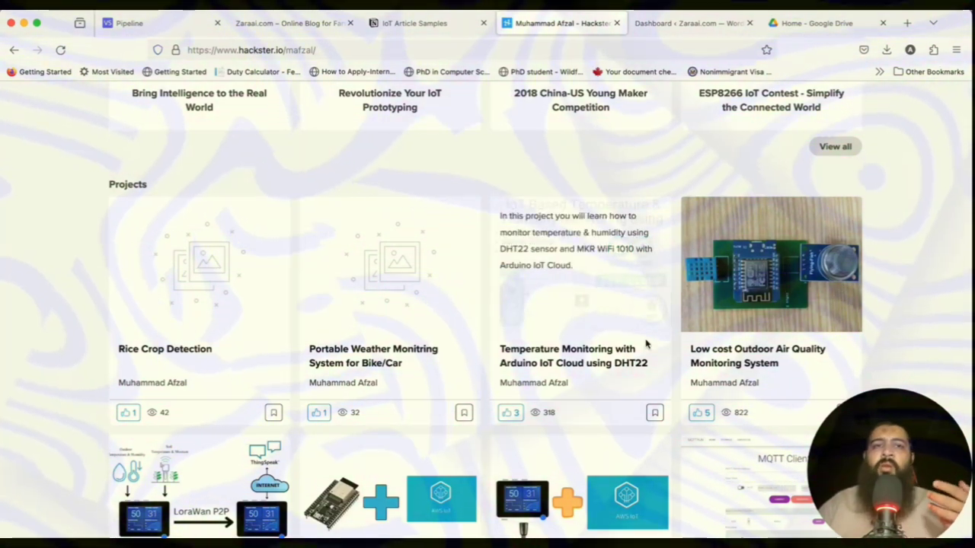
{"action": "left_click", "coordinate": [420, 25]}
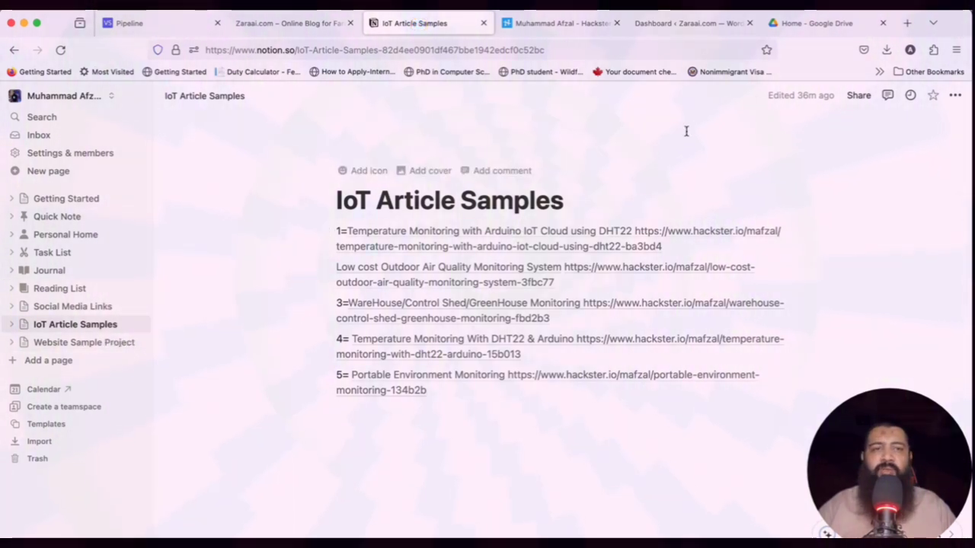
- Open resume.pdf in Google Drive, read through it and close the preview
{"action": "left_click", "coordinate": [815, 25]}
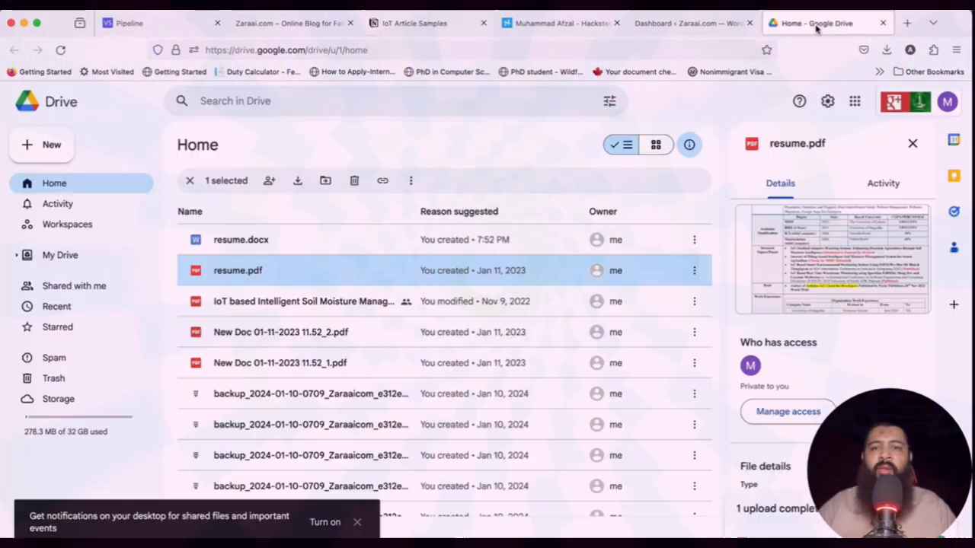
{"action": "double_click", "coordinate": [290, 266]}
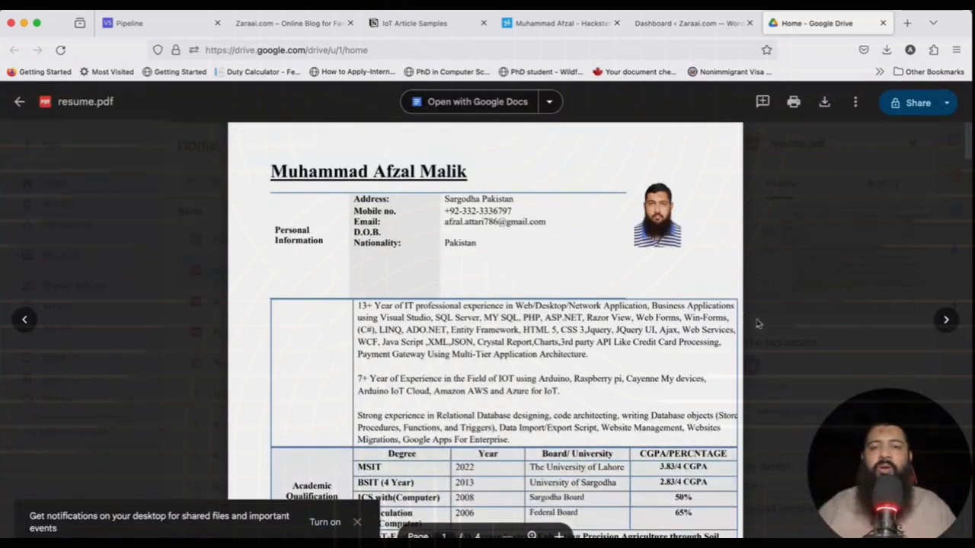
{"action": "scroll", "coordinate": [648, 385], "scroll_direction": "down", "scroll_amount": 15}
{"action": "left_click", "coordinate": [795, 352]}
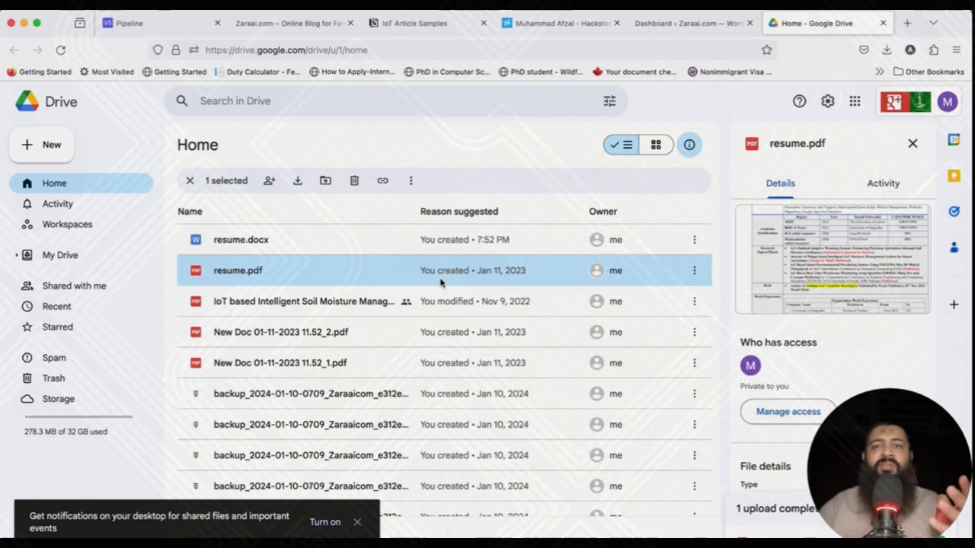
- Revisit the personal website, Notion and Hackster.io sources, close the Hackster.io page and return to Google Drive
{"action": "left_click", "coordinate": [320, 25]}
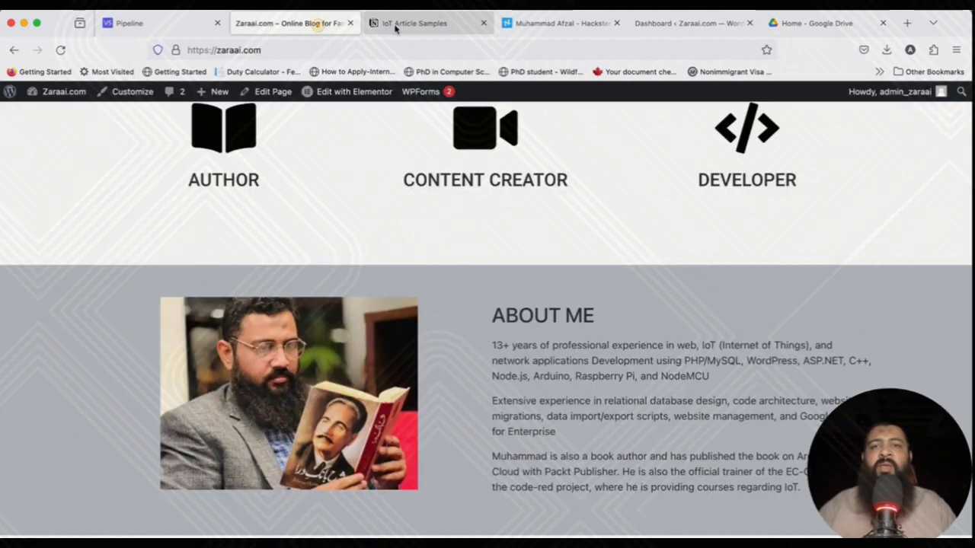
{"action": "left_click", "coordinate": [399, 25]}
{"action": "left_click", "coordinate": [587, 23]}
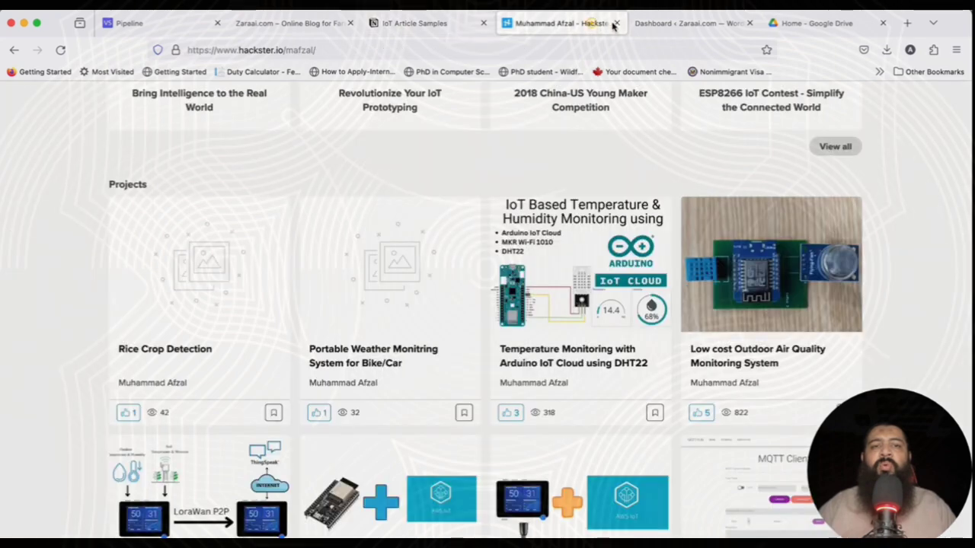
{"action": "left_click", "coordinate": [616, 23]}
{"action": "left_click", "coordinate": [707, 24]}
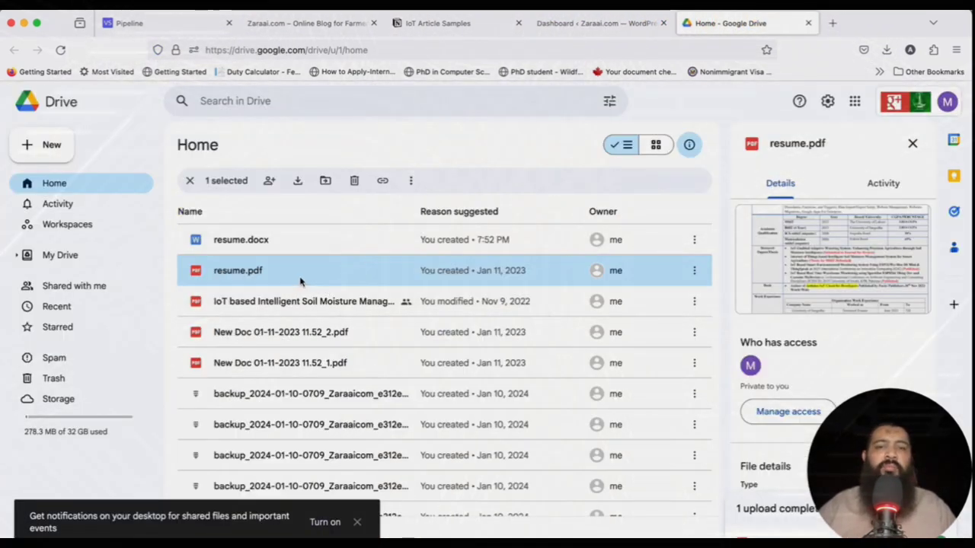
- Switch to VectorShift and start a new knowledge base in Storage
{"action": "left_click", "coordinate": [180, 25]}
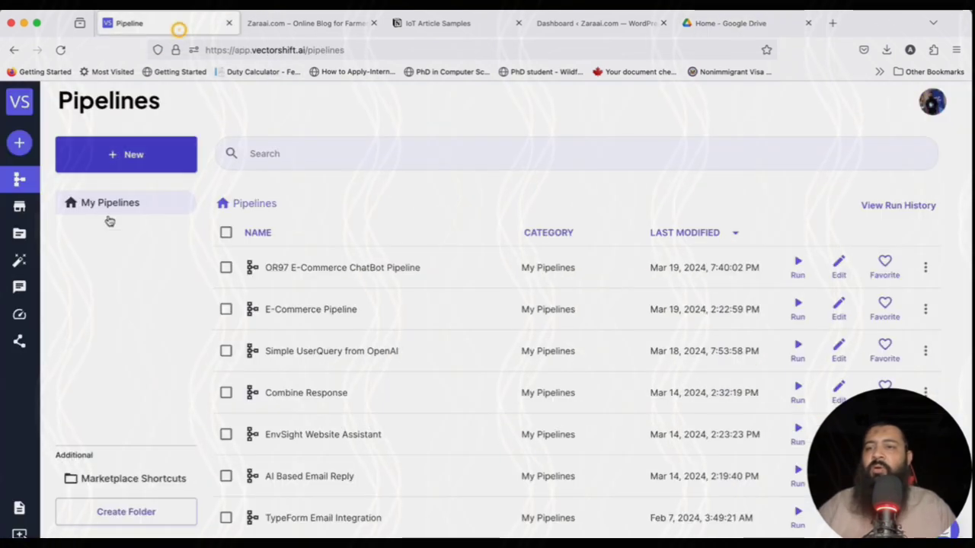
{"action": "mouse_move", "coordinate": [26, 245]}
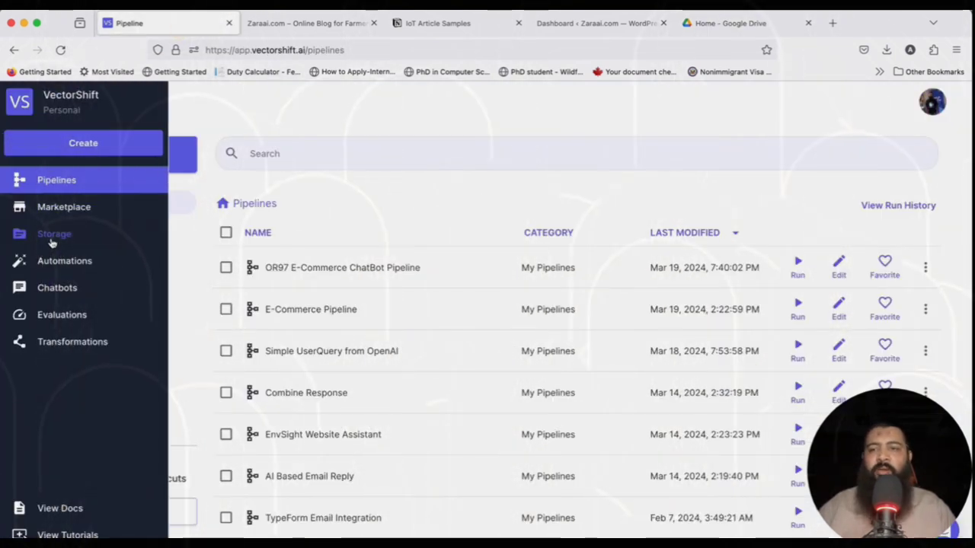
{"action": "left_click", "coordinate": [52, 240]}
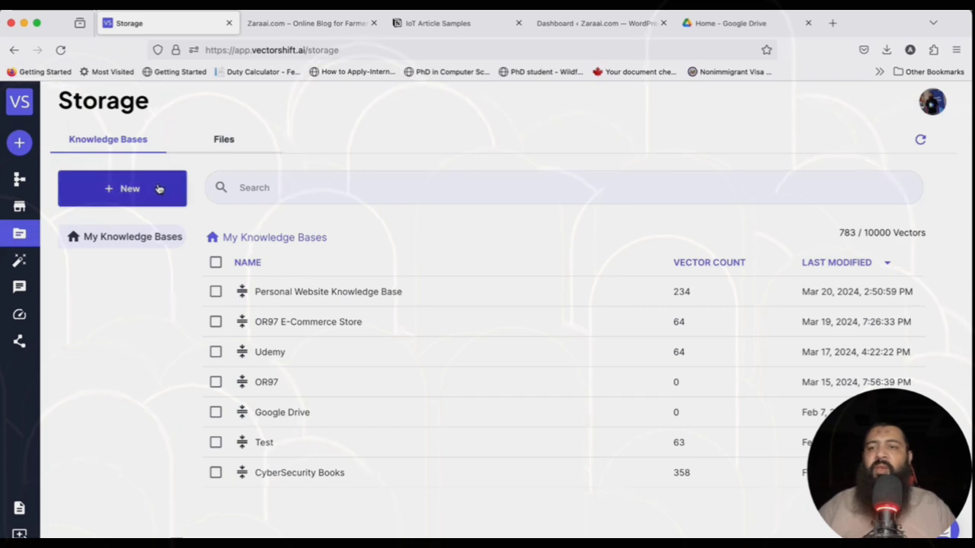
{"action": "left_click", "coordinate": [156, 188]}
{"action": "left_click", "coordinate": [139, 230]}
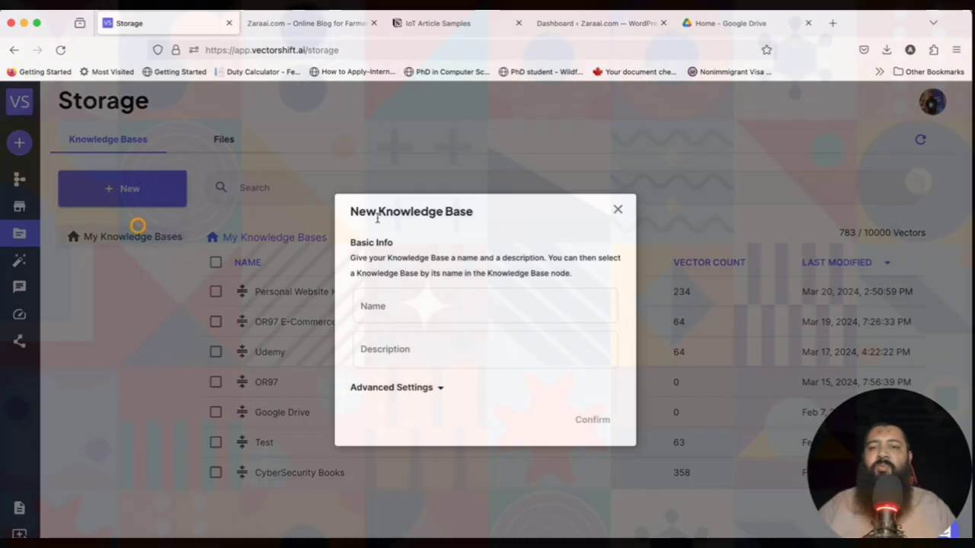
{"action": "left_click", "coordinate": [397, 303]}
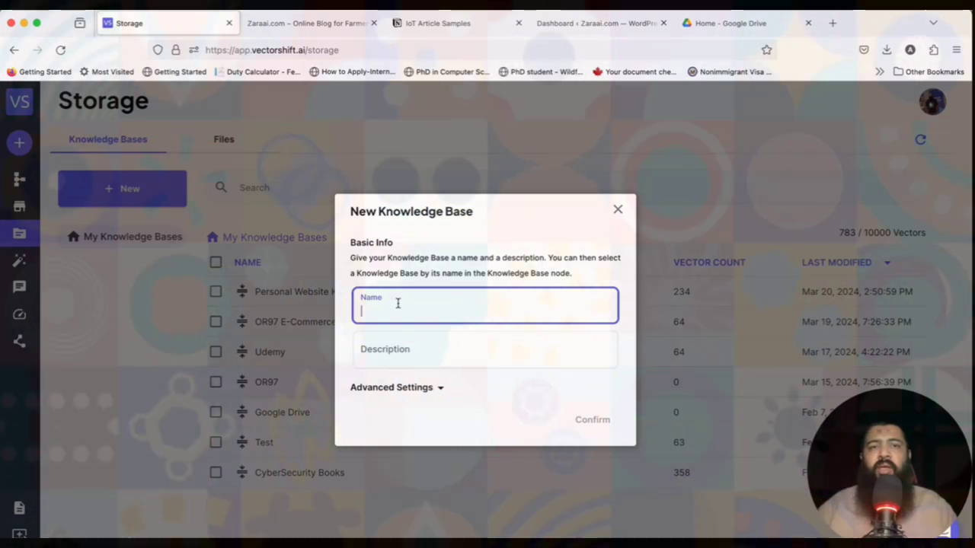
{"action": "left_click", "coordinate": [656, 6]}
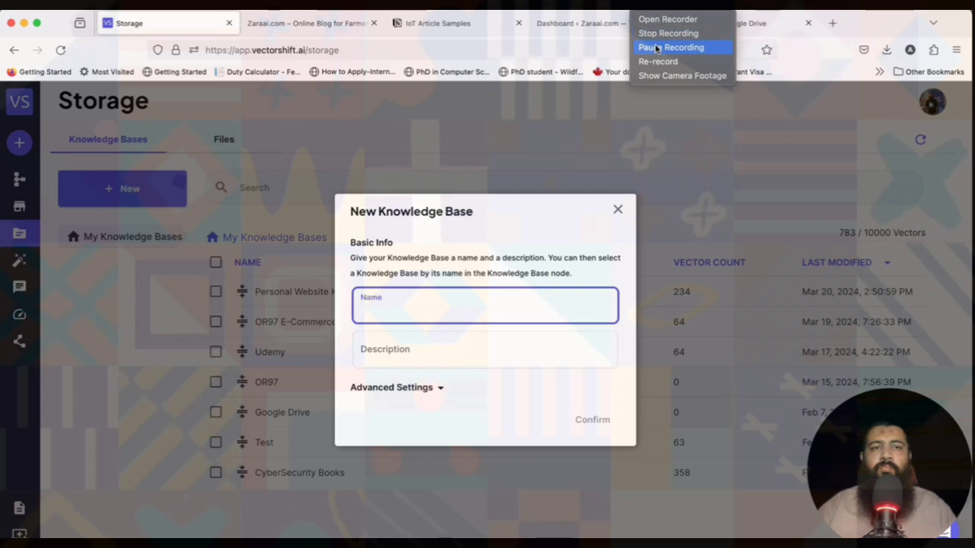
{"action": "left_click", "coordinate": [659, 47]}
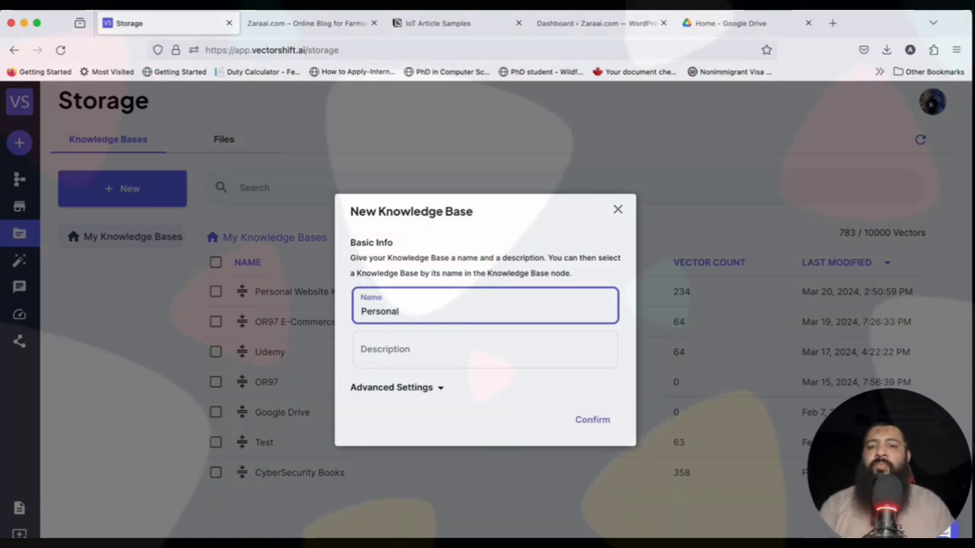
- Create the knowledge base with the owner's full name followed by "Personal Website ChatBot" as both its name and description
{"action": "type", "text": "Muhammad Afzal"}
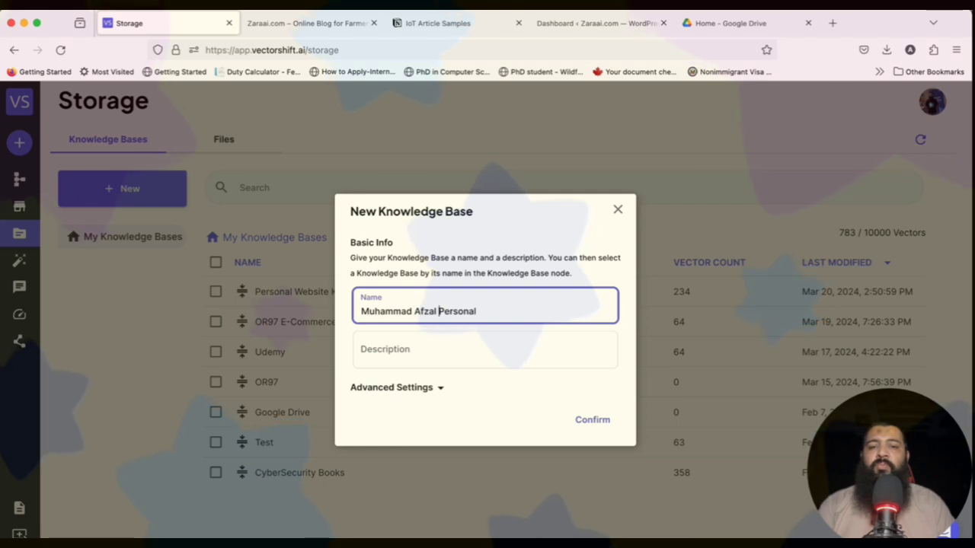
{"action": "left_click", "coordinate": [479, 311]}
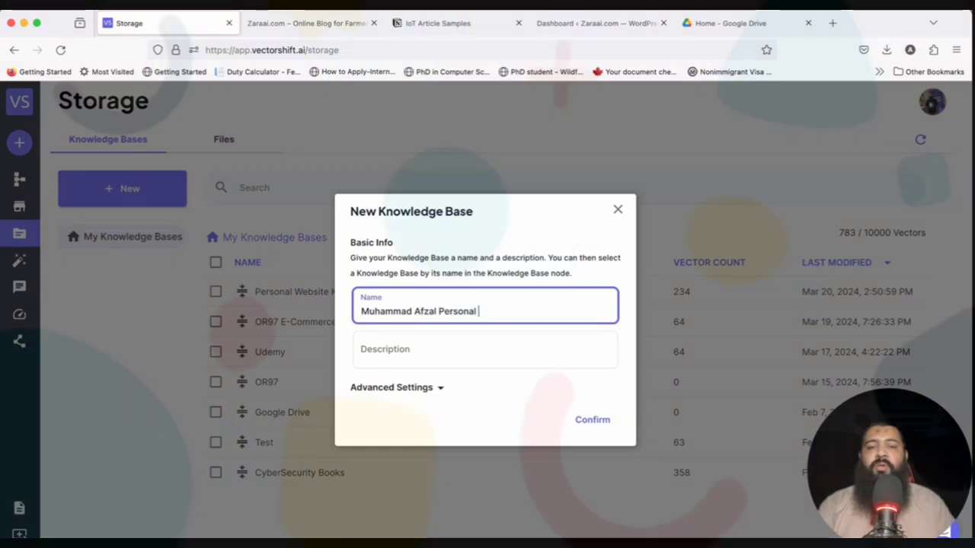
{"action": "type", "text": "Website"}
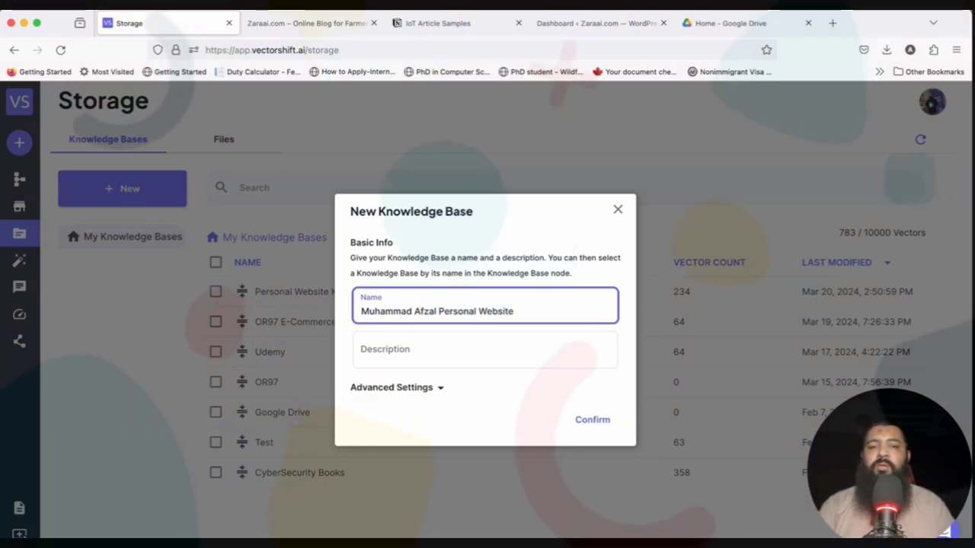
{"action": "type", "text": " ChatBot"}
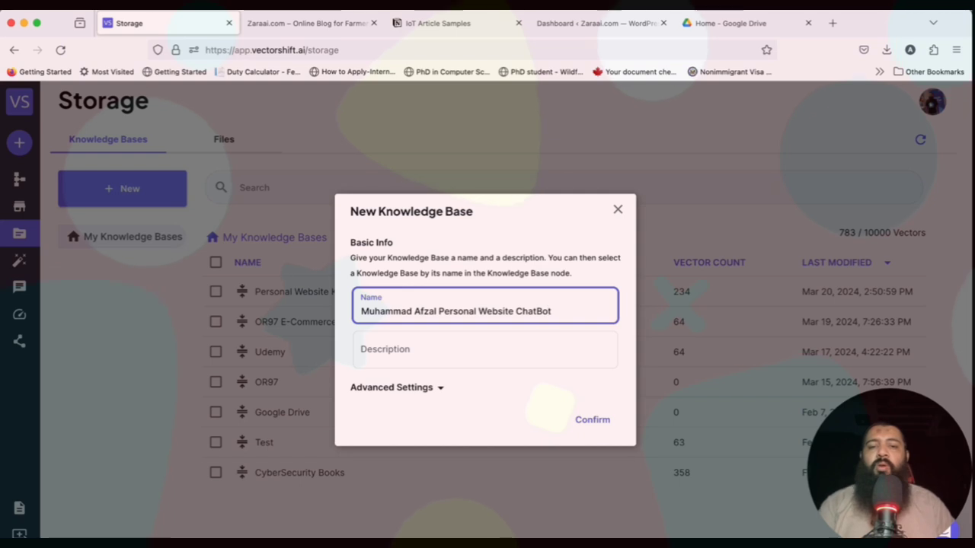
{"action": "left_click", "coordinate": [435, 348]}
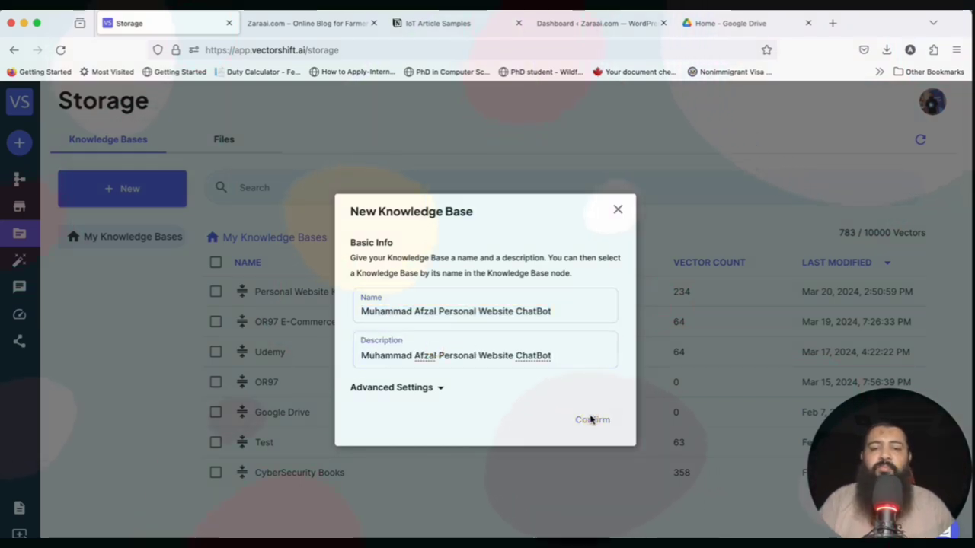
{"action": "left_click", "coordinate": [592, 419]}
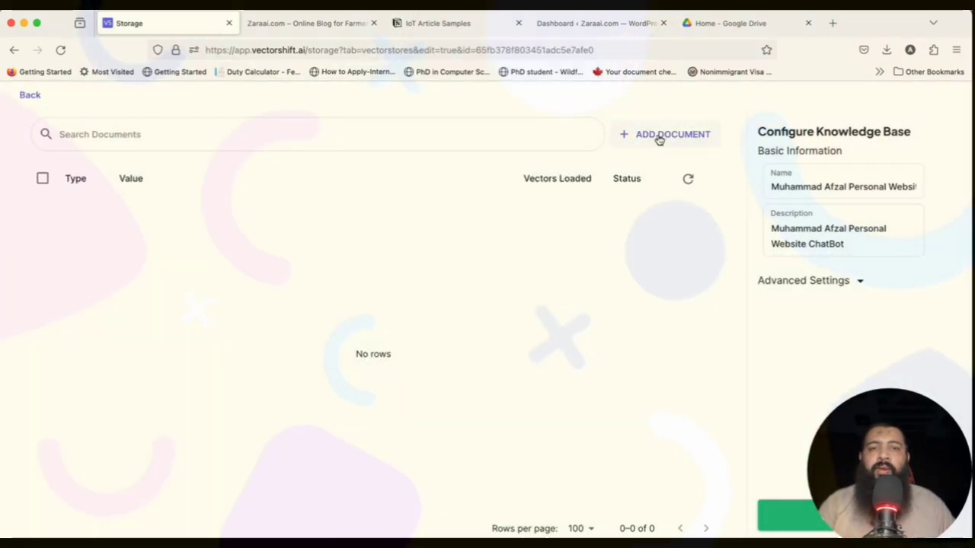
{"action": "left_click", "coordinate": [660, 136]}
{"action": "left_click", "coordinate": [452, 314]}
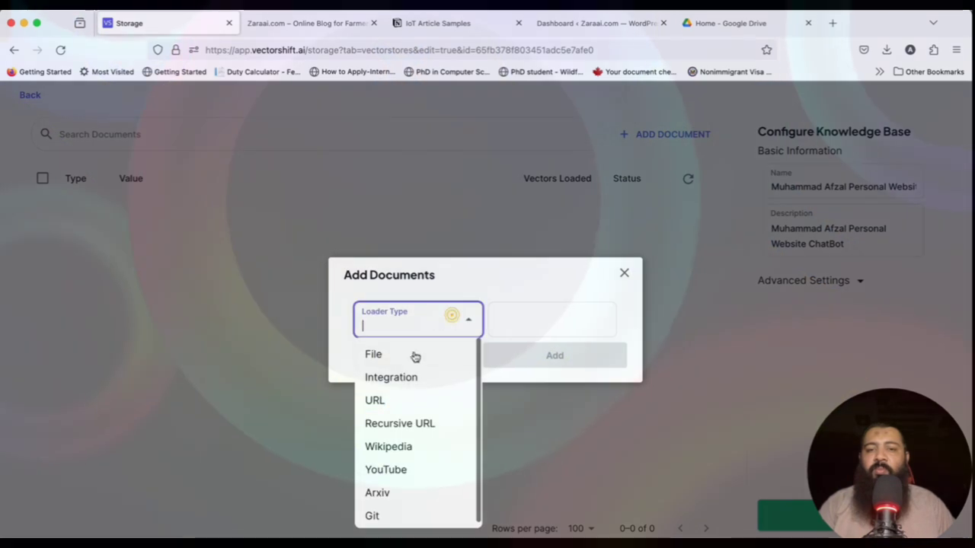
{"action": "left_click", "coordinate": [393, 394]}
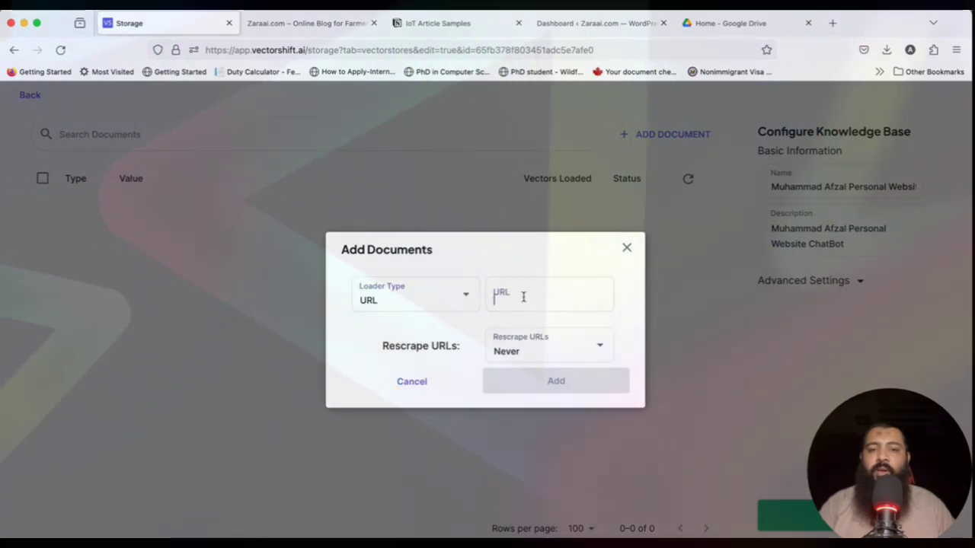
{"action": "left_click", "coordinate": [523, 296]}
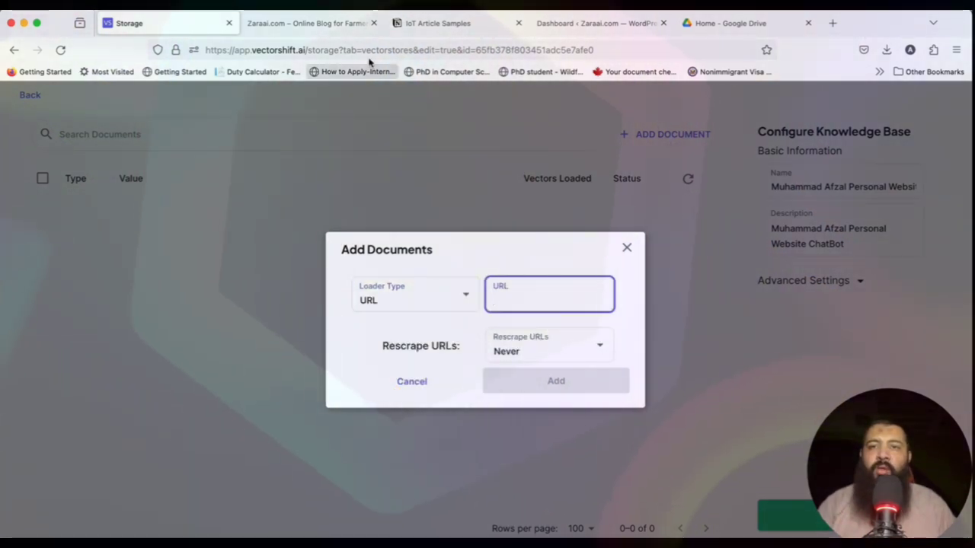
{"action": "left_click", "coordinate": [343, 24]}
{"action": "left_click", "coordinate": [301, 51]}
{"action": "key", "text": "ctrl+c"}
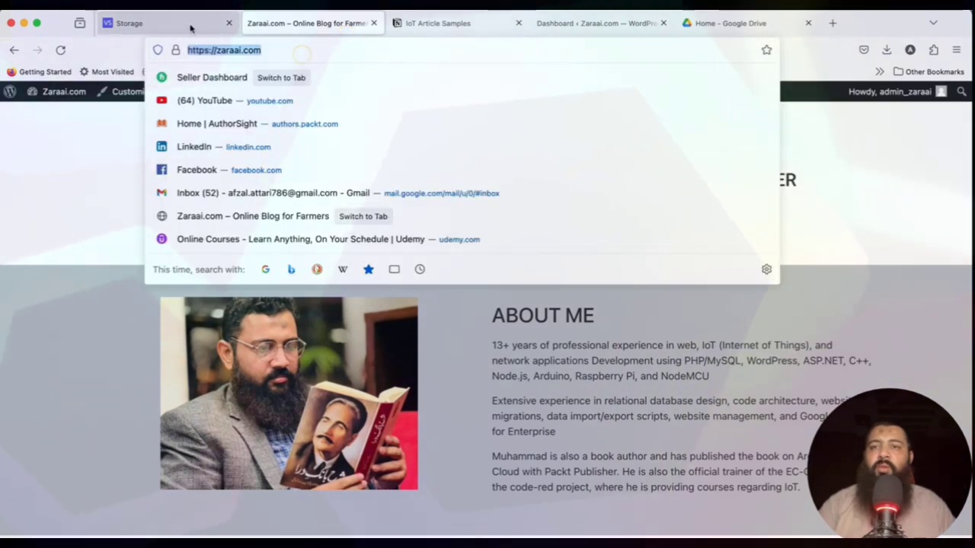
{"action": "left_click", "coordinate": [189, 26]}
{"action": "key", "text": "ctrl+v"}
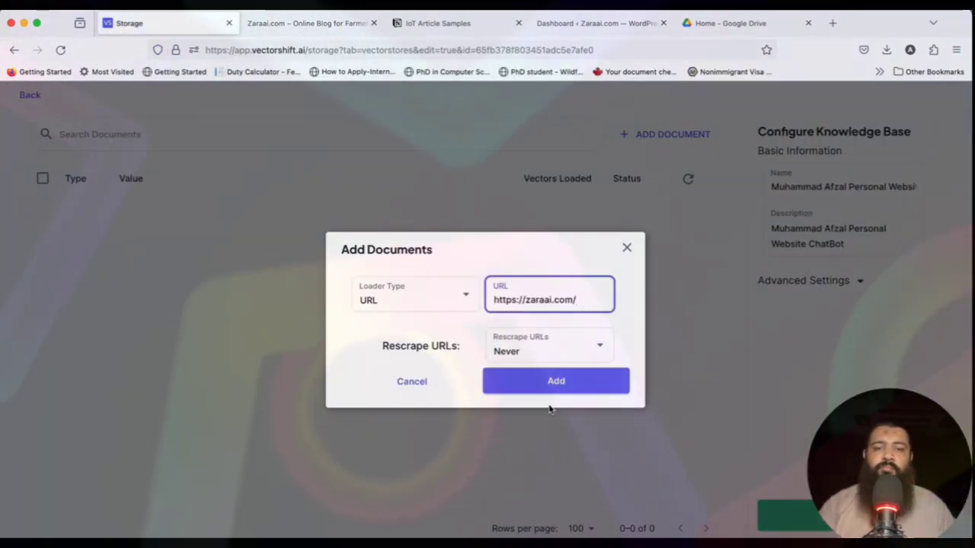
{"action": "left_click", "coordinate": [586, 385]}
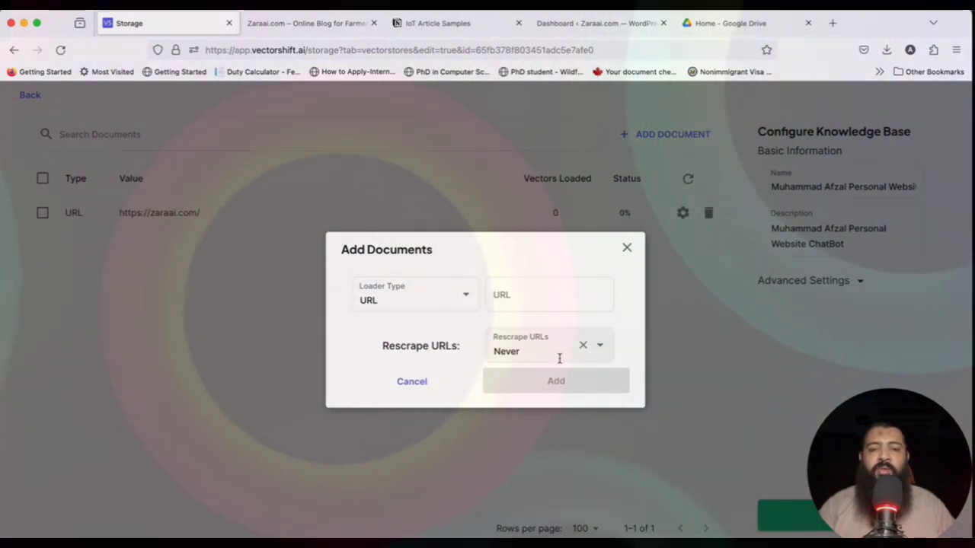
- Examine the rescrape frequency options and the item selection offered by the File loader type
{"action": "left_click", "coordinate": [601, 347]}
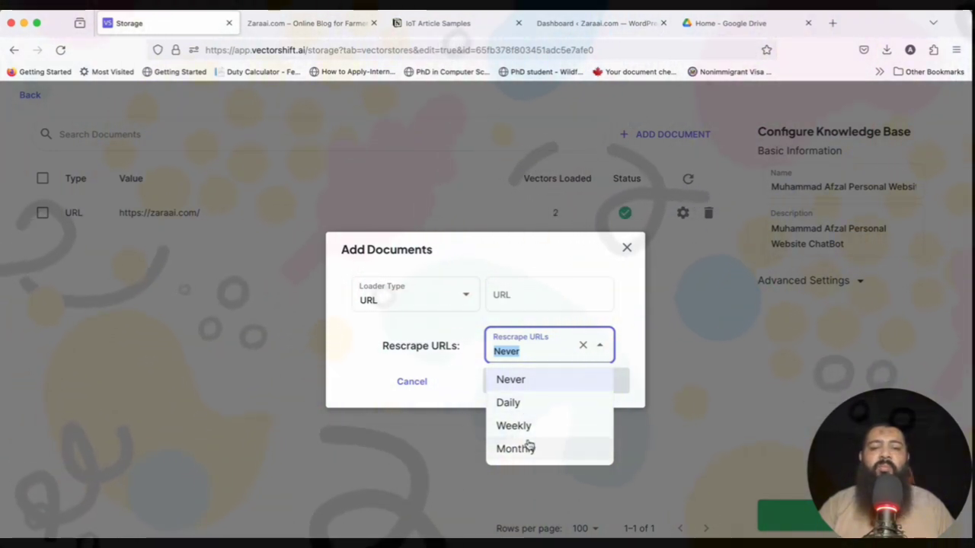
{"action": "left_click", "coordinate": [438, 351]}
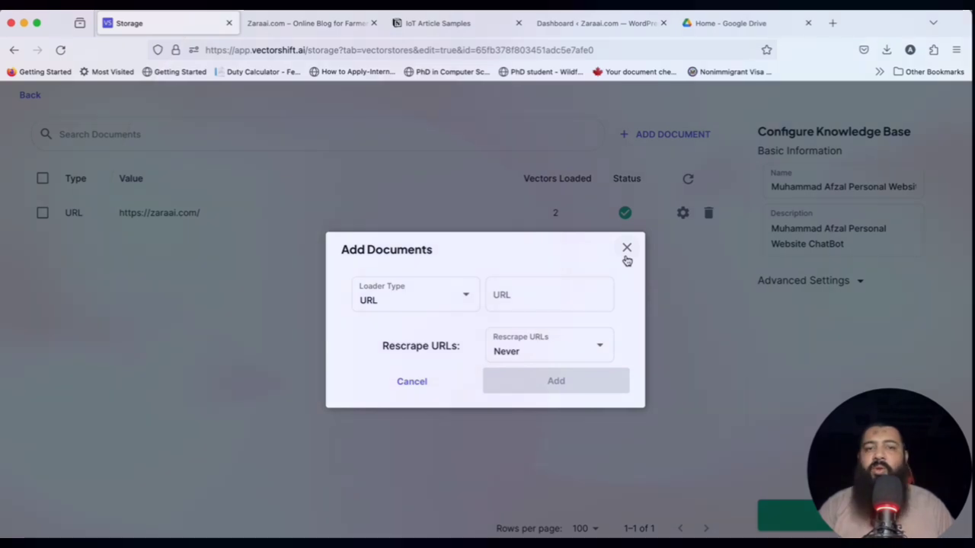
{"action": "left_click", "coordinate": [463, 302]}
{"action": "left_click", "coordinate": [396, 329]}
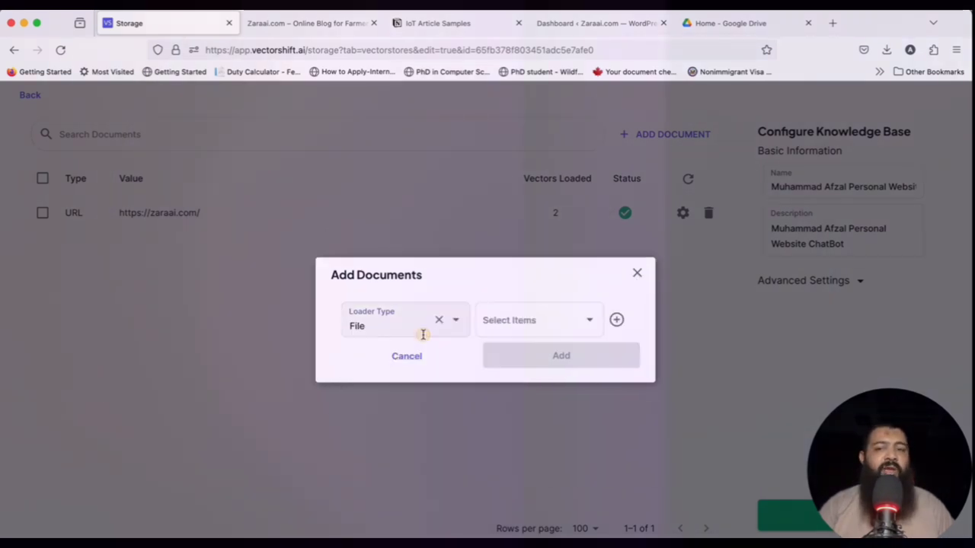
{"action": "left_click", "coordinate": [548, 328]}
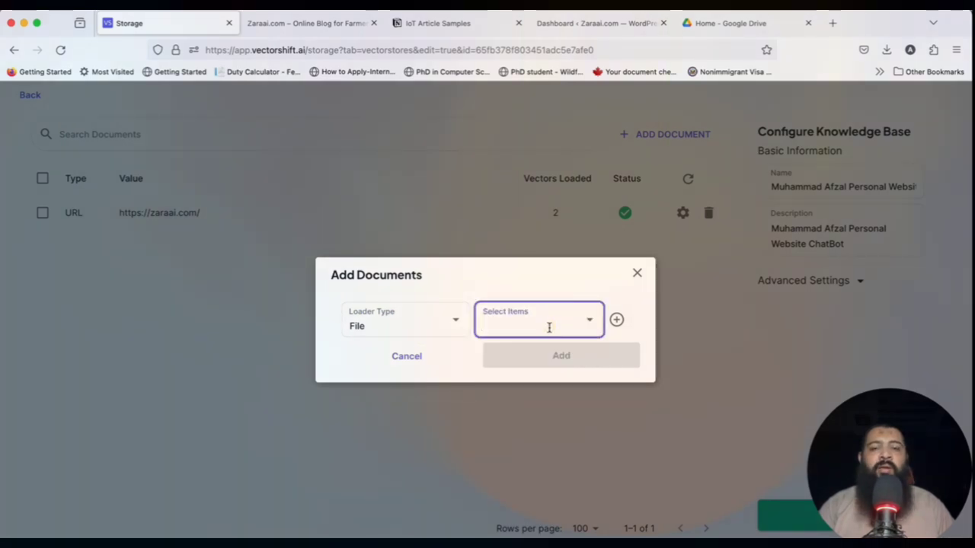
- Choose the Integration loader type and open the connected Google Drive account's file list
{"action": "left_click", "coordinate": [451, 325]}
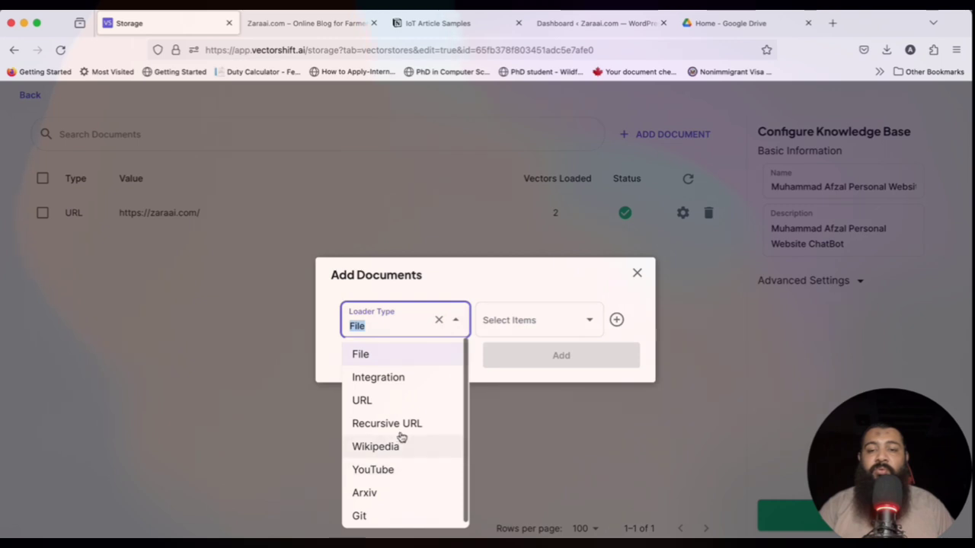
{"action": "left_click", "coordinate": [379, 378]}
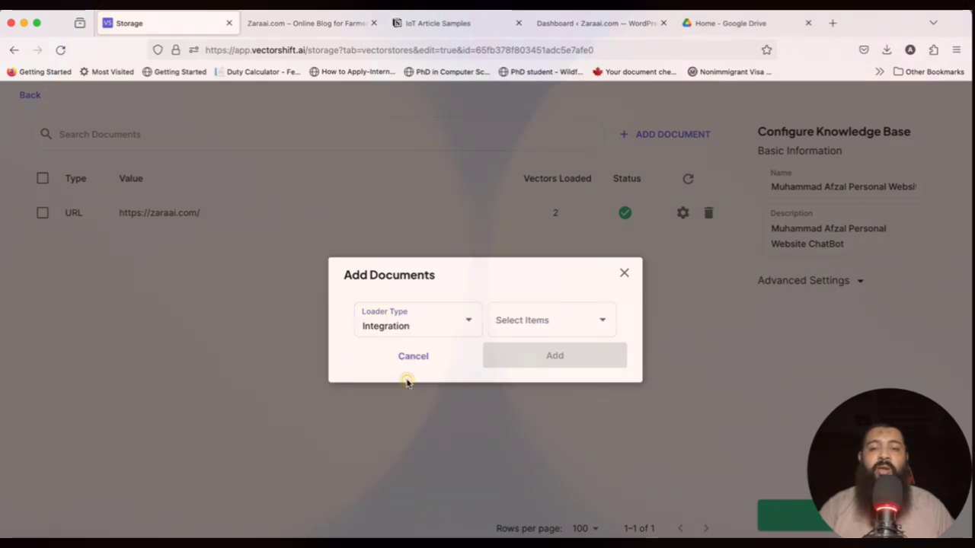
{"action": "left_click", "coordinate": [603, 322]}
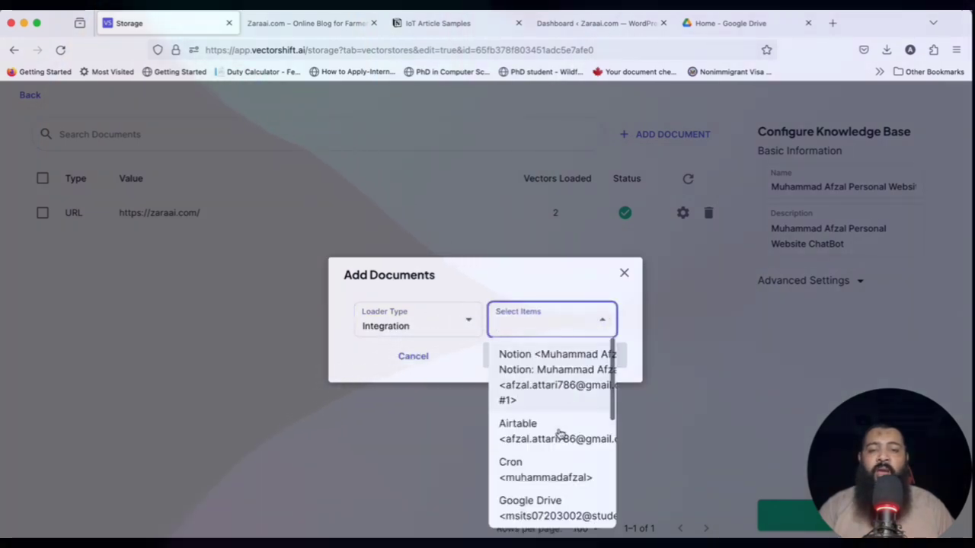
{"action": "scroll", "coordinate": [558, 434], "scroll_direction": "down", "scroll_amount": 2}
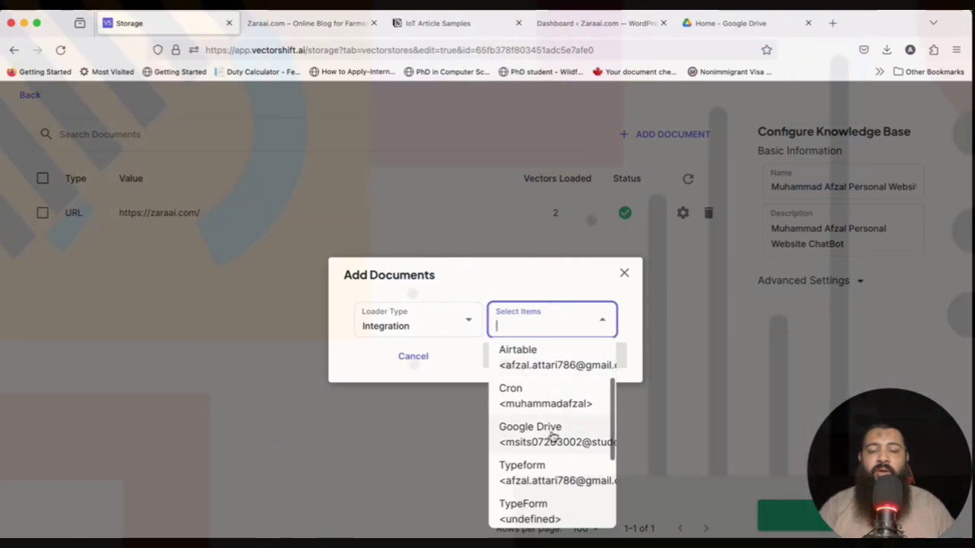
{"action": "left_click", "coordinate": [554, 434]}
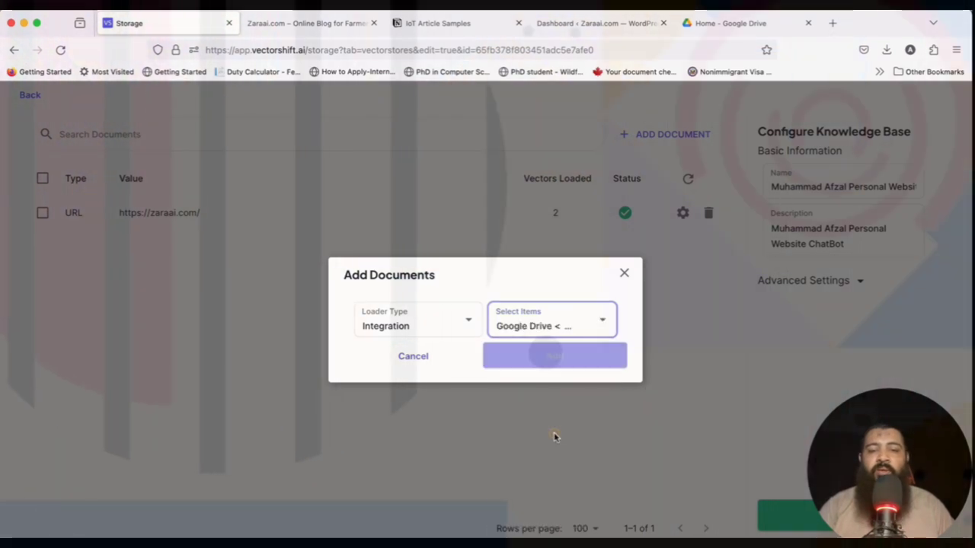
{"action": "left_click", "coordinate": [565, 364]}
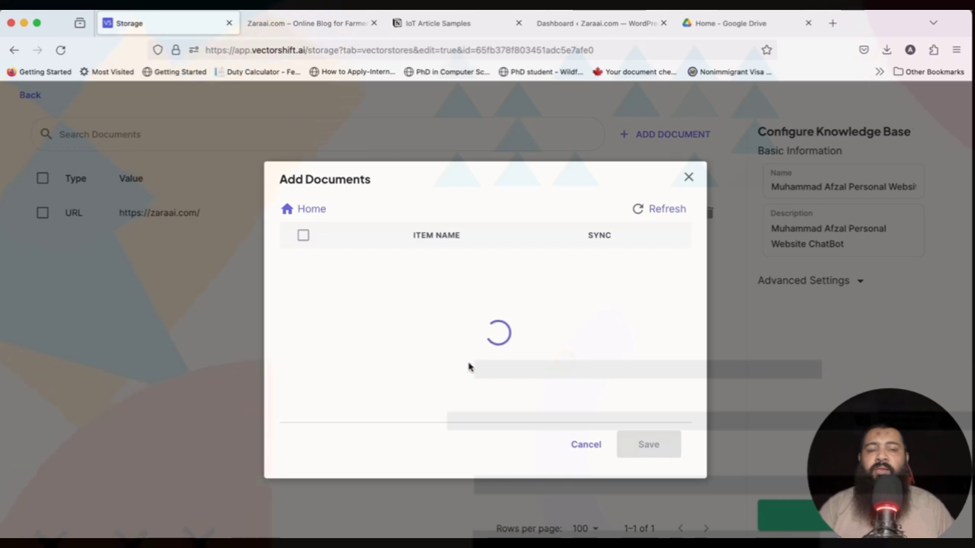
- Refresh the Google Drive file list and add resume.pdf to the knowledge base
{"action": "left_click", "coordinate": [639, 210]}
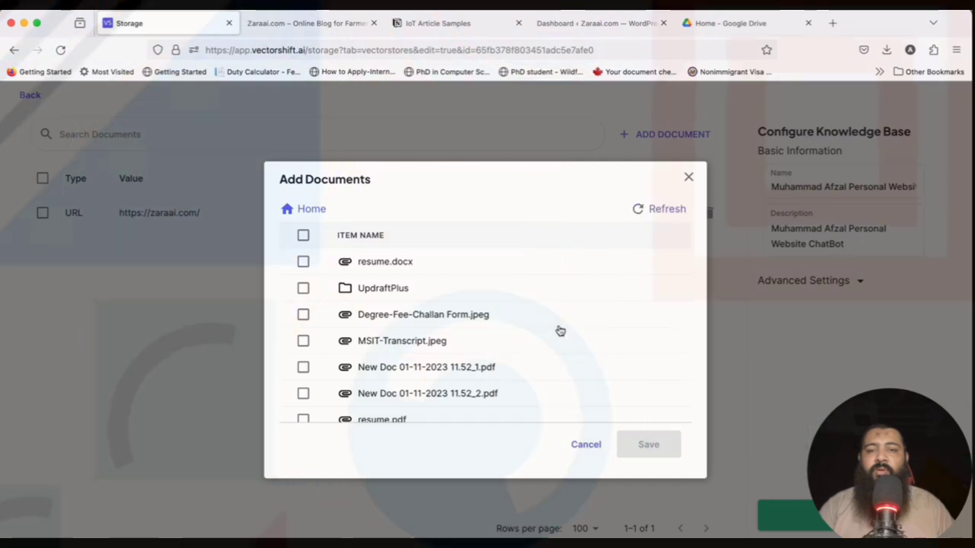
{"action": "scroll", "coordinate": [560, 330], "scroll_direction": "down", "scroll_amount": 1}
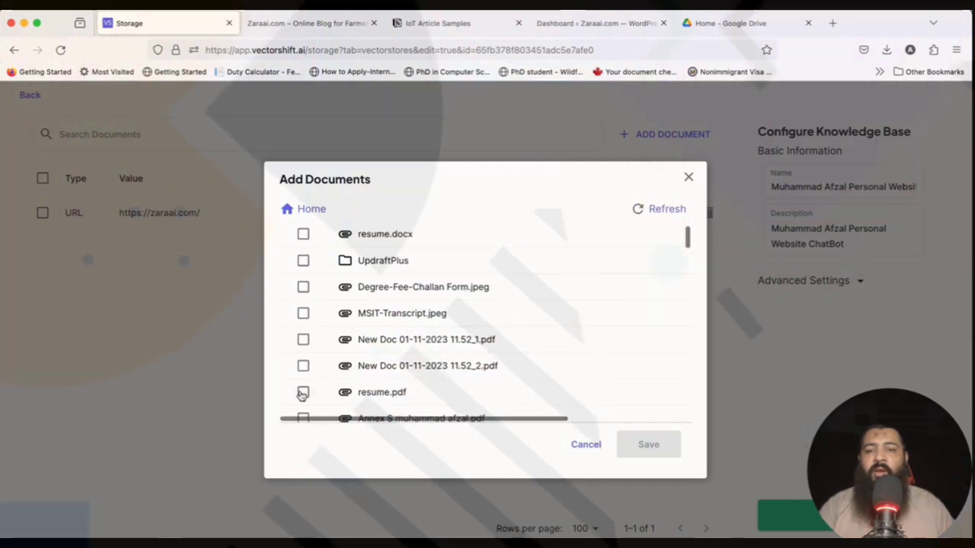
{"action": "left_click", "coordinate": [303, 393]}
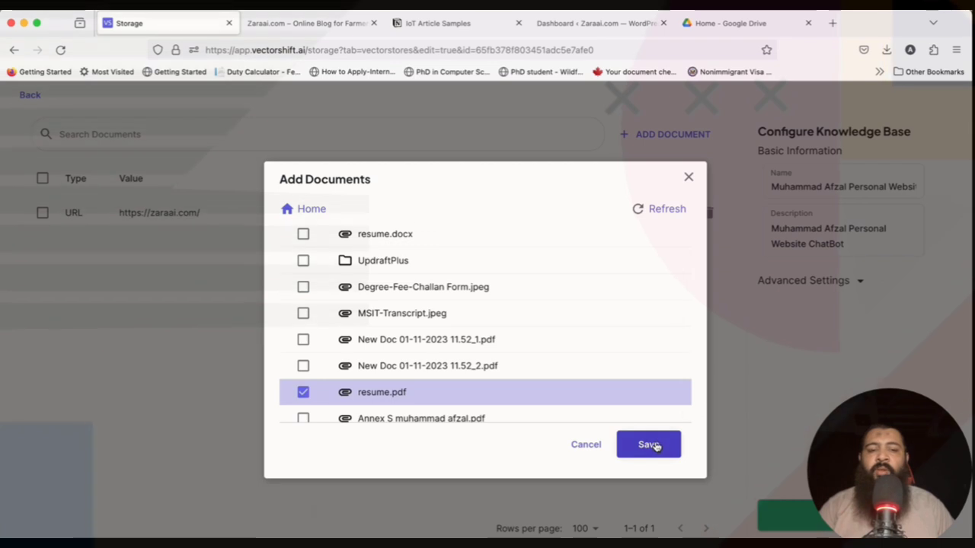
{"action": "left_click", "coordinate": [649, 445]}
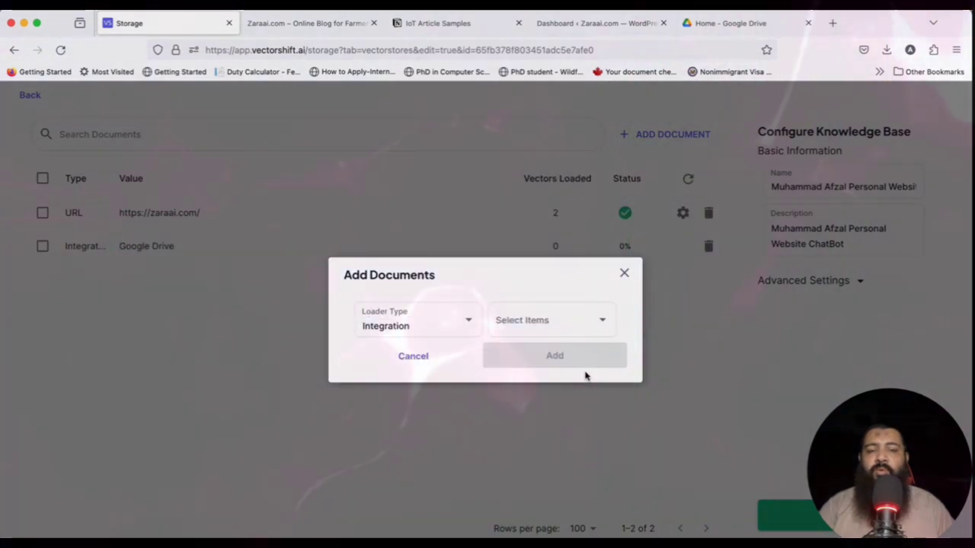
- Start connecting a new Notion integration from the knowledge base's document loader
{"action": "left_click", "coordinate": [608, 326]}
{"action": "scroll", "coordinate": [567, 430], "scroll_direction": "down", "scroll_amount": 5}
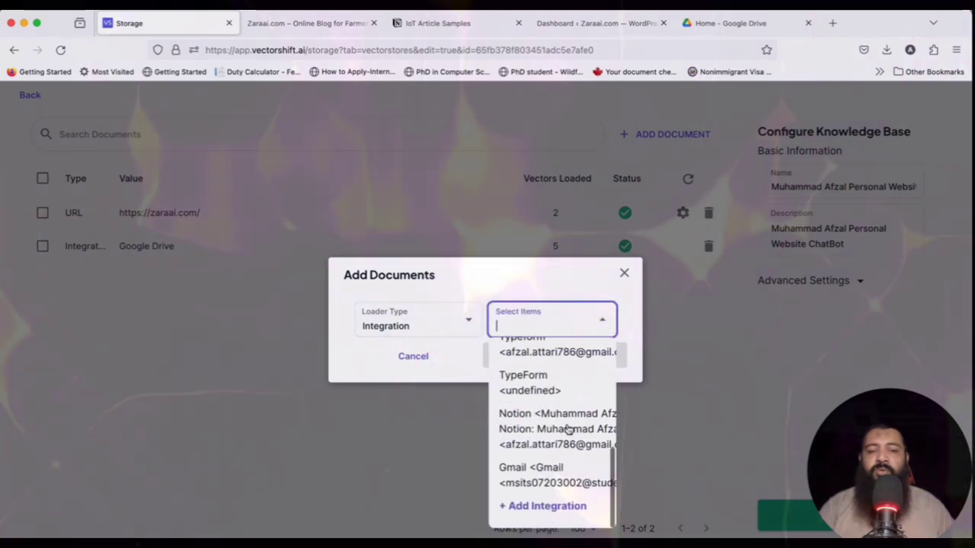
{"action": "left_click", "coordinate": [543, 512]}
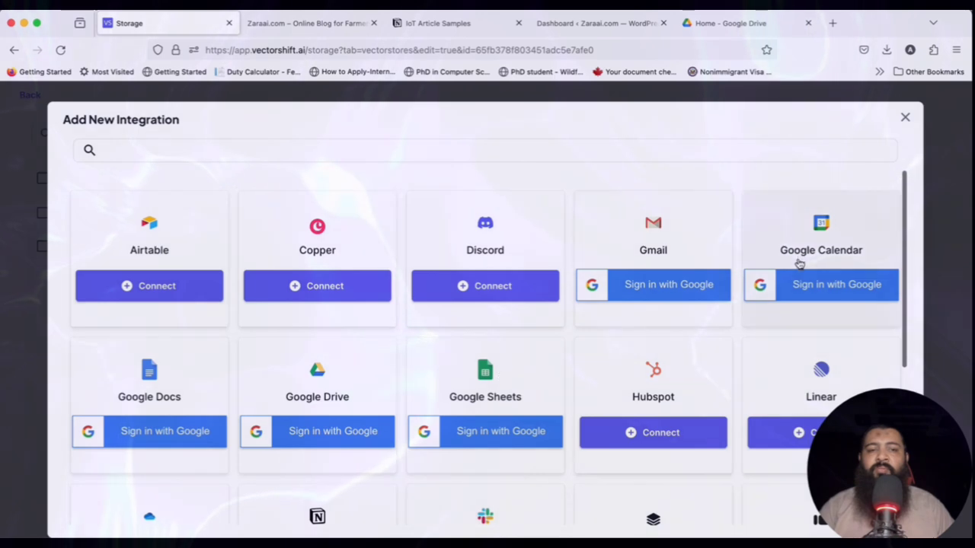
{"action": "scroll", "coordinate": [367, 379], "scroll_direction": "down", "scroll_amount": 4}
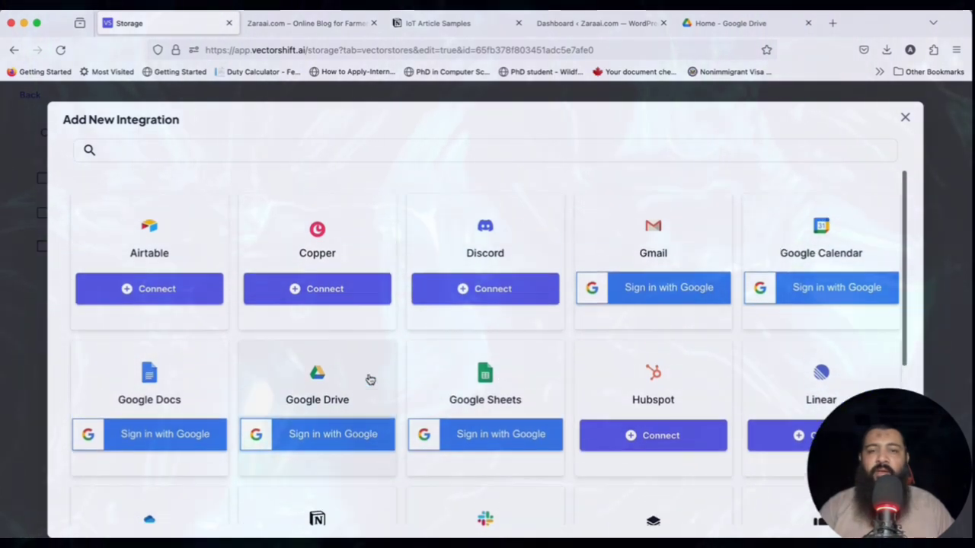
{"action": "scroll", "coordinate": [368, 380], "scroll_direction": "down", "scroll_amount": 3}
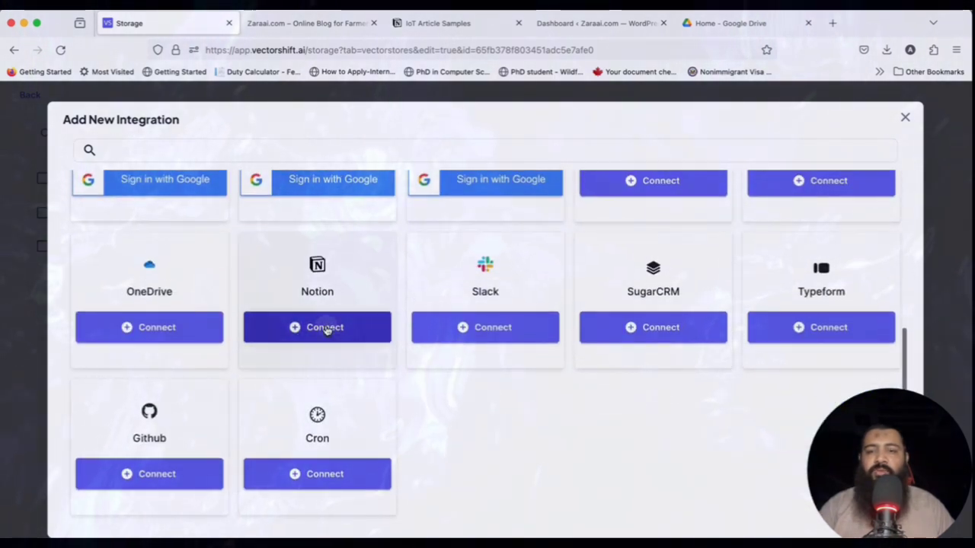
{"action": "left_click", "coordinate": [326, 328]}
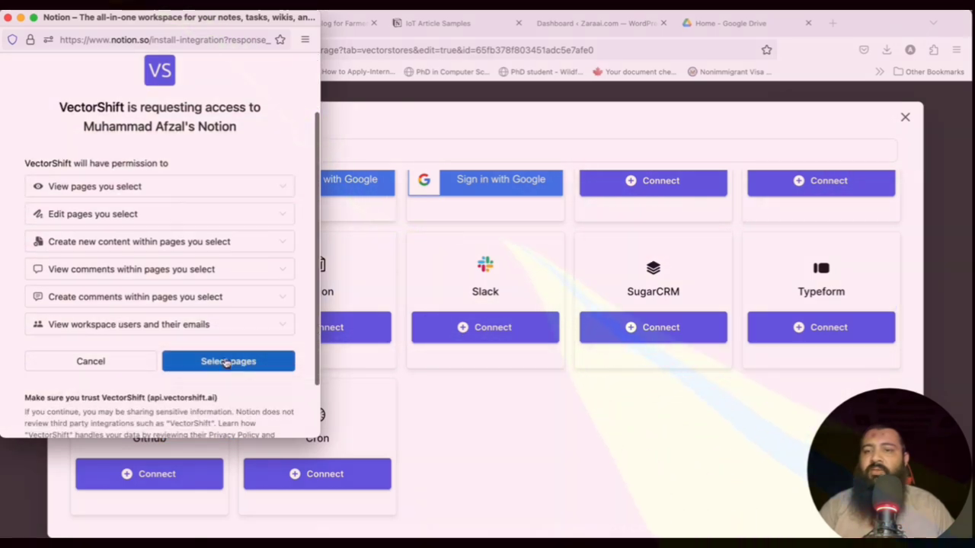
- Allow VectorShift access to selected Notion pages, including Social Media Links and IoT Article Samples
{"action": "left_click", "coordinate": [225, 361]}
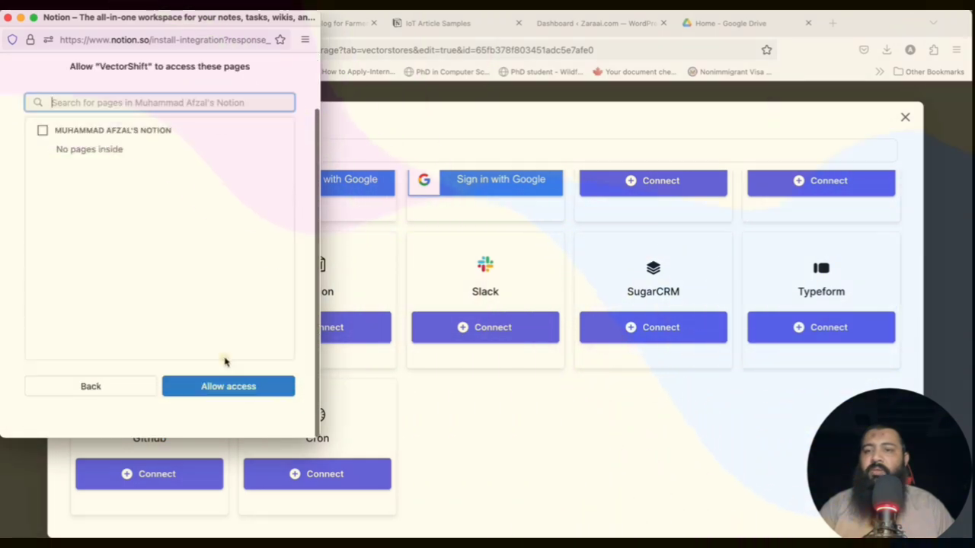
{"action": "left_click", "coordinate": [42, 130]}
{"action": "left_click", "coordinate": [42, 131]}
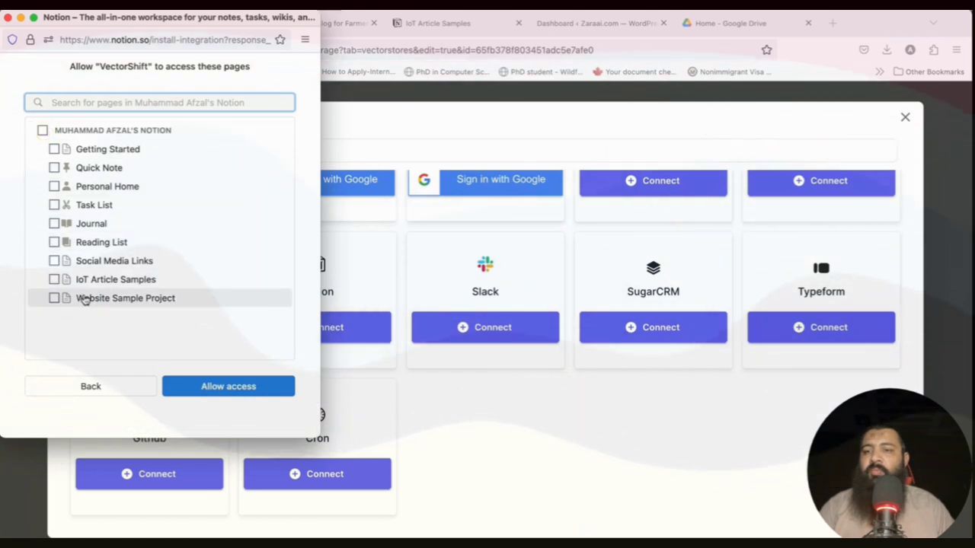
{"action": "left_click", "coordinate": [54, 262]}
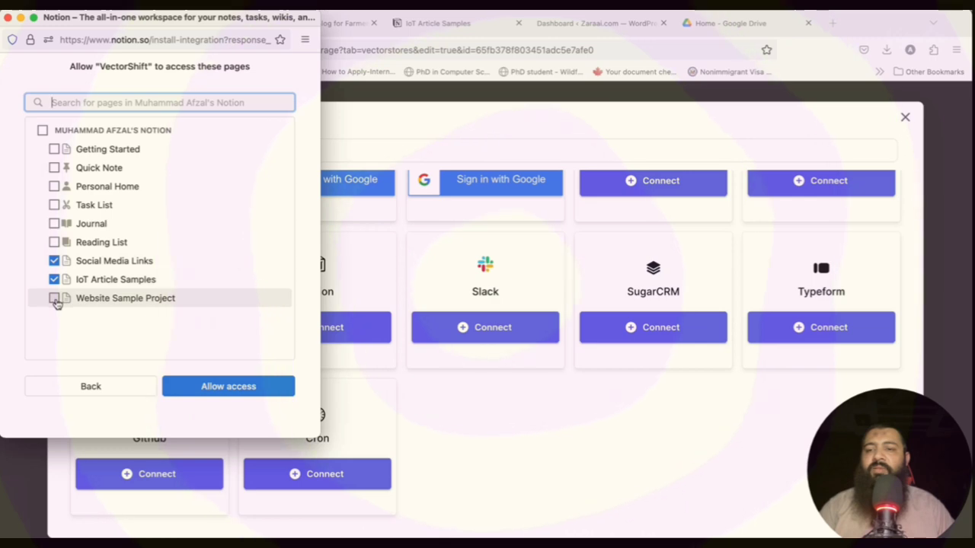
{"action": "left_click", "coordinate": [248, 390]}
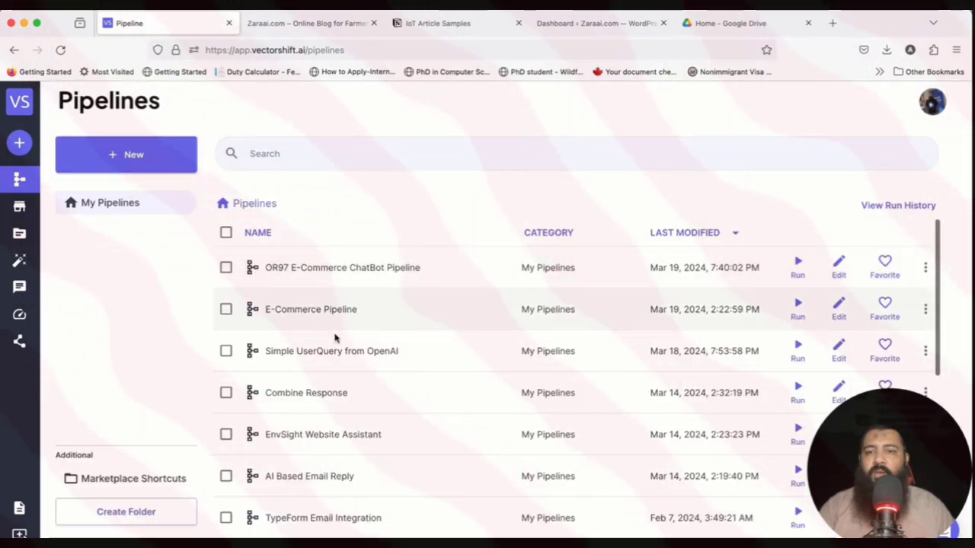
- Go from Pipelines to Storage and reopen the owner's Personal Website ChatBot knowledge base
{"action": "scroll", "coordinate": [343, 355], "scroll_direction": "down", "scroll_amount": 4}
{"action": "scroll", "coordinate": [343, 355], "scroll_direction": "down", "scroll_amount": 2}
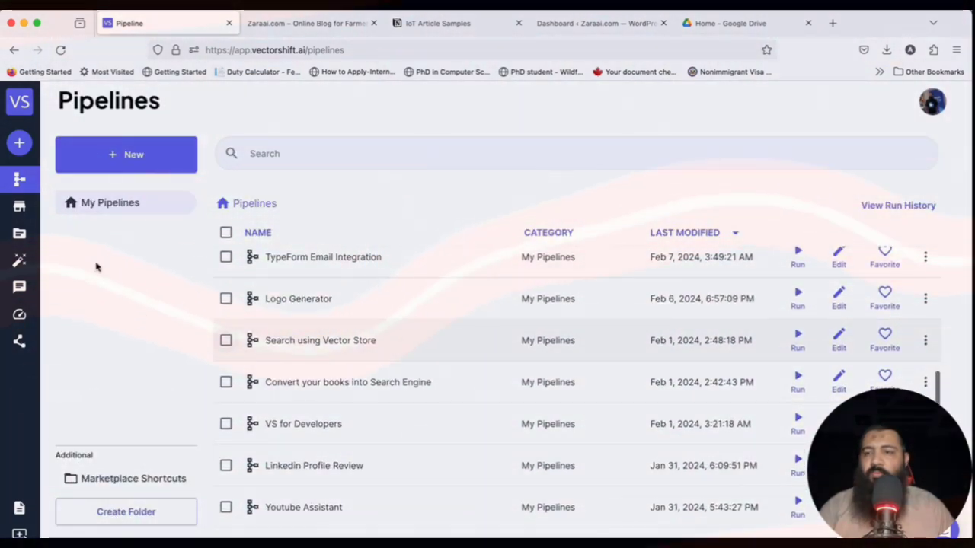
{"action": "left_click", "coordinate": [53, 234]}
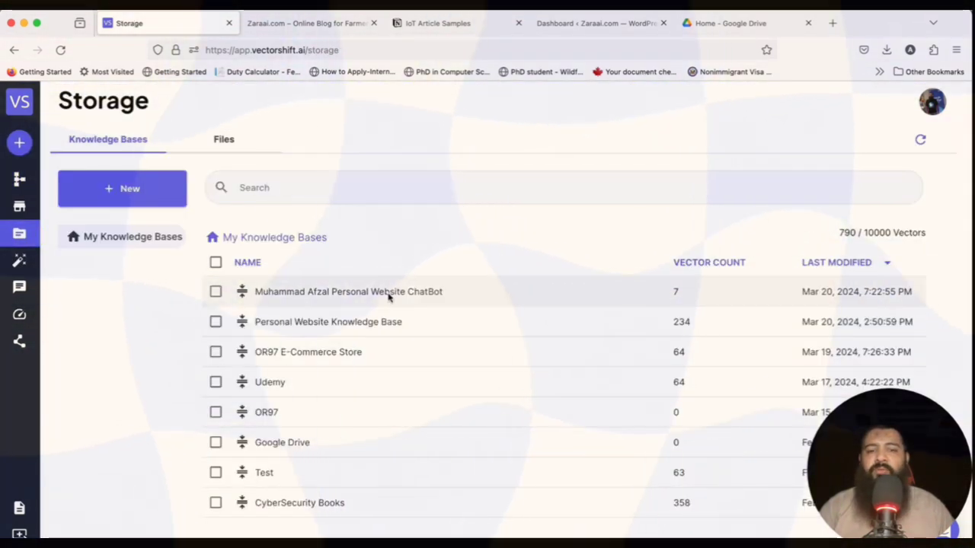
{"action": "left_click", "coordinate": [389, 295]}
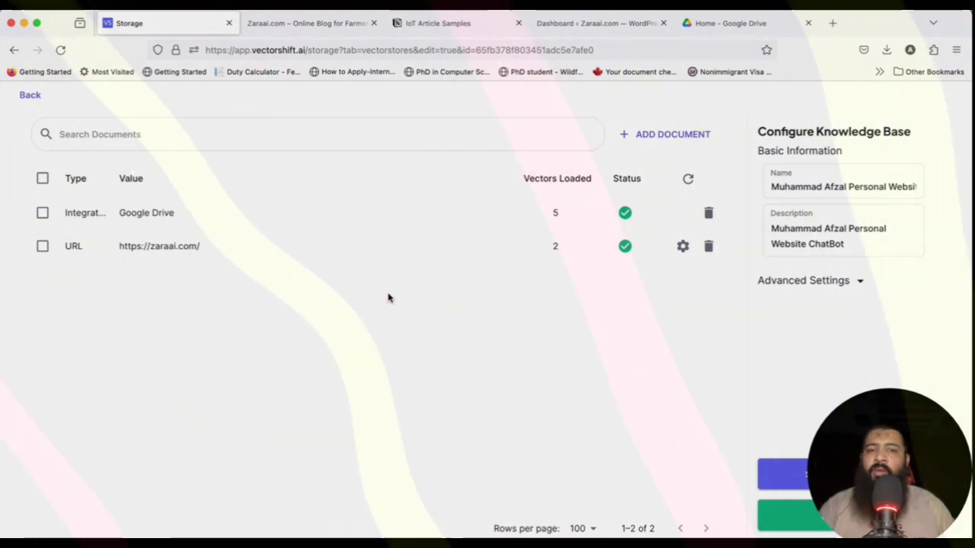
- Start adding an Integration document to the knowledge base and begin connecting a new Notion integration
{"action": "left_click", "coordinate": [644, 134]}
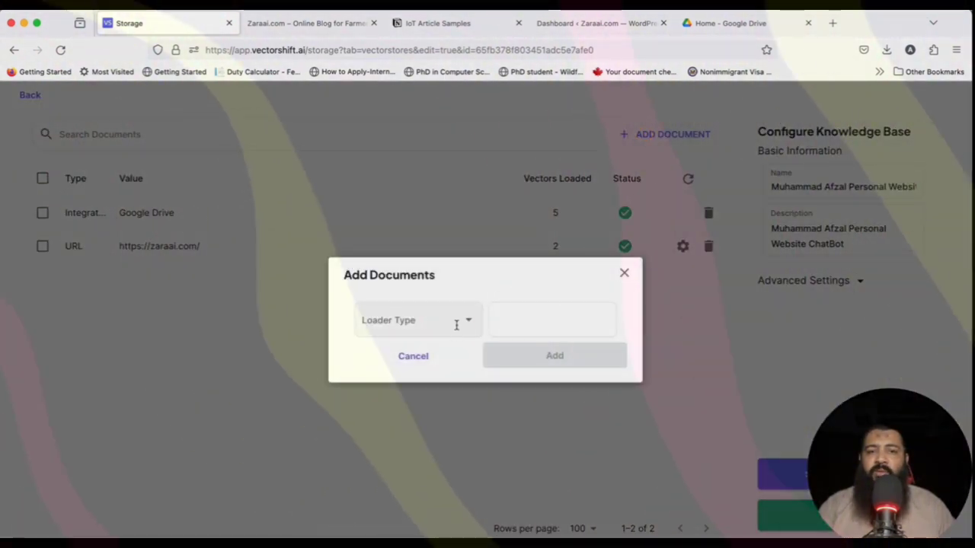
{"action": "left_click", "coordinate": [456, 325]}
{"action": "left_click", "coordinate": [422, 381]}
{"action": "left_click", "coordinate": [594, 315]}
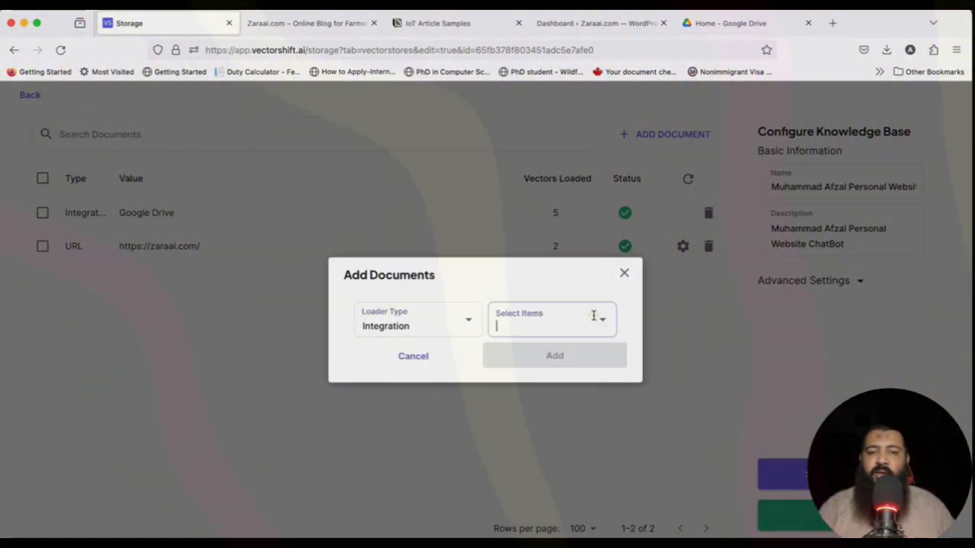
{"action": "scroll", "coordinate": [556, 419], "scroll_direction": "down", "scroll_amount": 5}
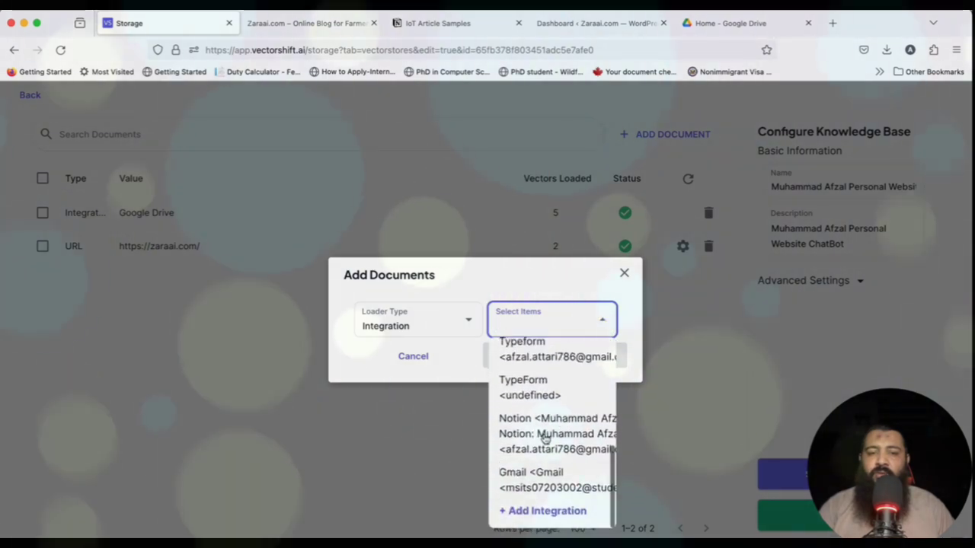
{"action": "left_click", "coordinate": [540, 512]}
{"action": "scroll", "coordinate": [496, 333], "scroll_direction": "down", "scroll_amount": 10}
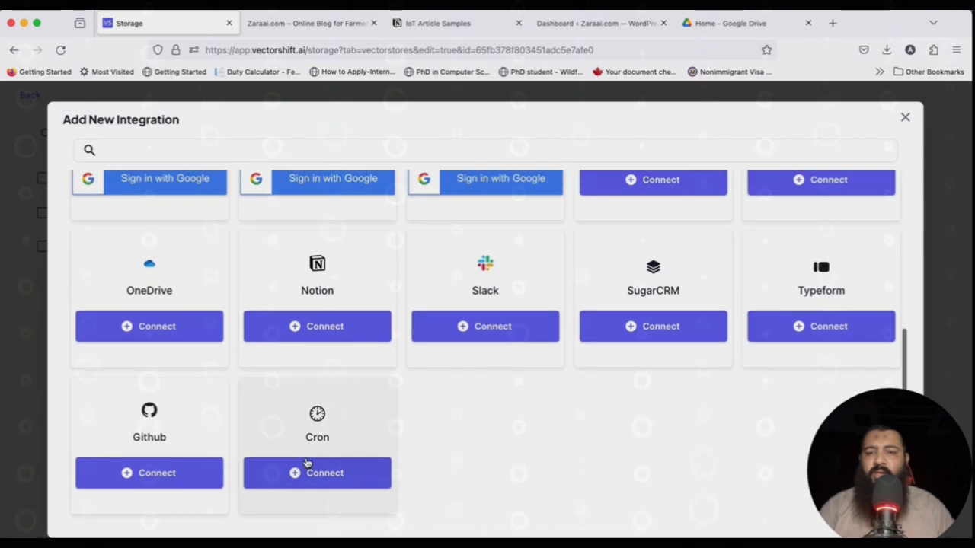
{"action": "left_click", "coordinate": [351, 326]}
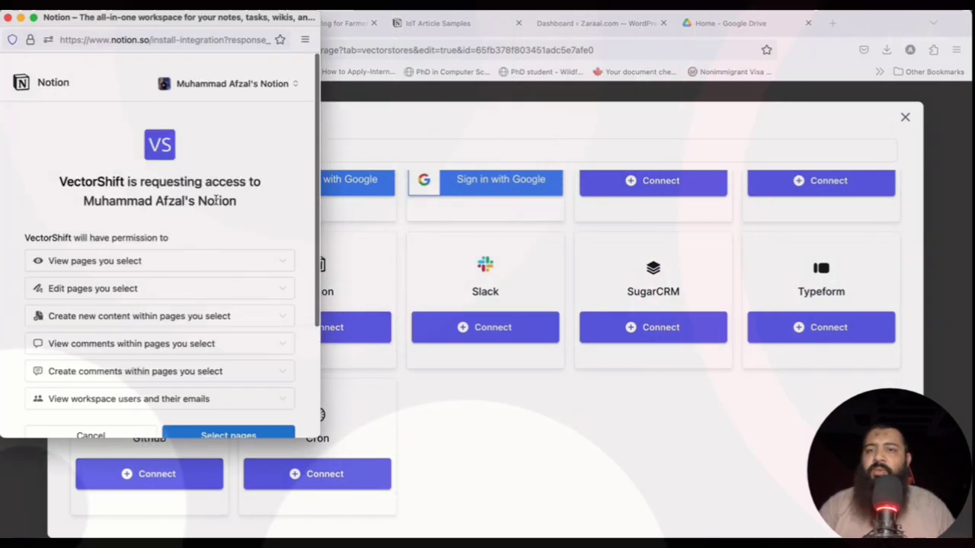
- Allow VectorShift access to the Notion pages Social Media Links, IoT Article Samples and Website Sample Project
{"action": "scroll", "coordinate": [180, 257], "scroll_direction": "down", "scroll_amount": 3}
{"action": "left_click", "coordinate": [221, 296]}
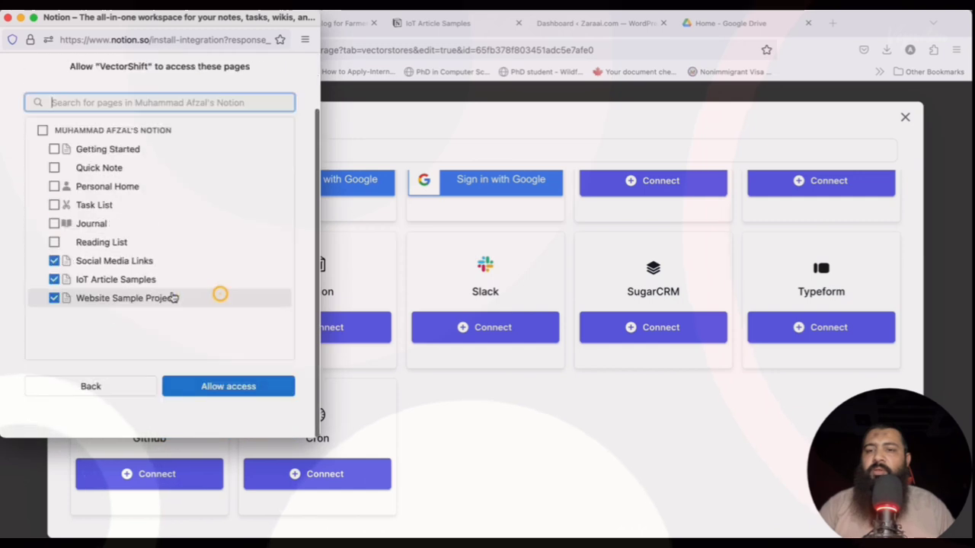
{"action": "left_click", "coordinate": [233, 386]}
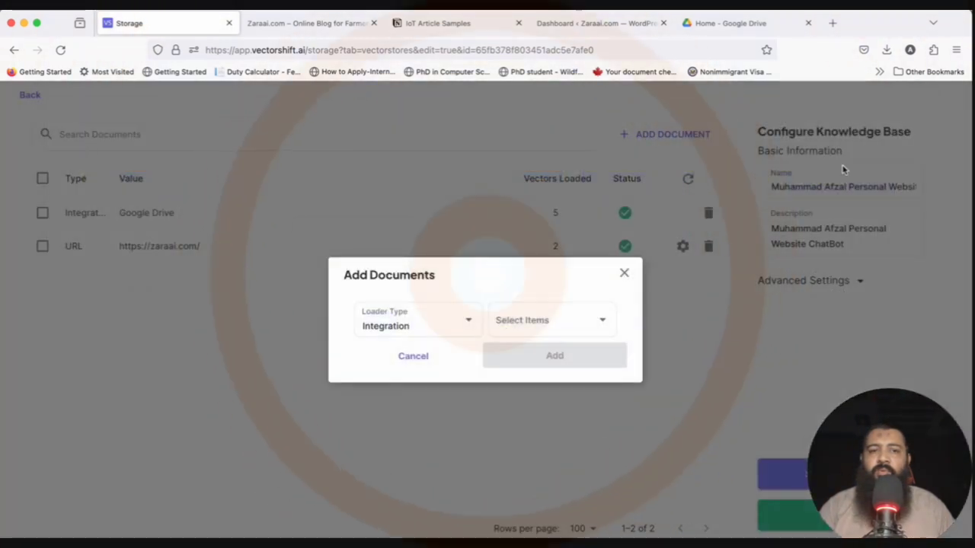
- Add all pages of the new Notion integration (#2) to the knowledge base and refresh the document list
{"action": "left_click", "coordinate": [603, 321]}
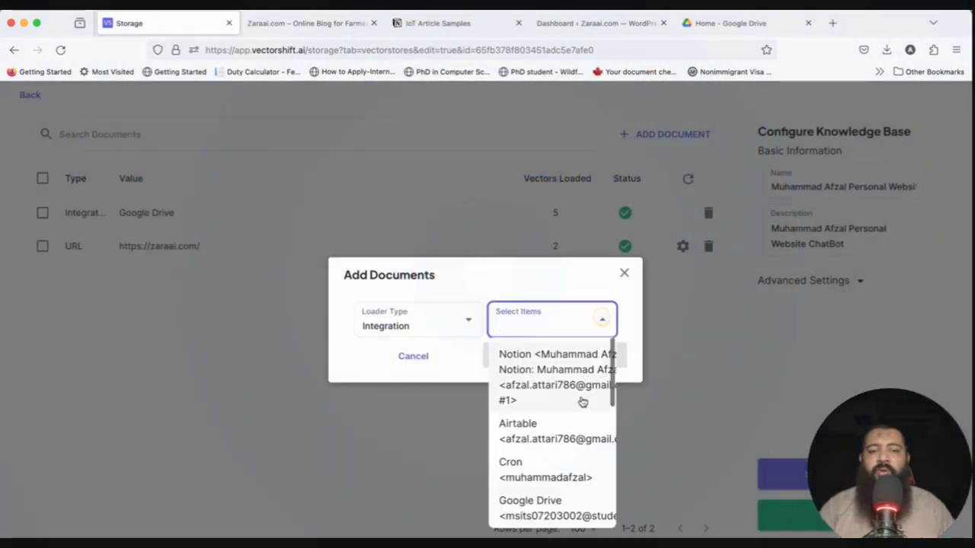
{"action": "scroll", "coordinate": [582, 402], "scroll_direction": "down", "scroll_amount": 10}
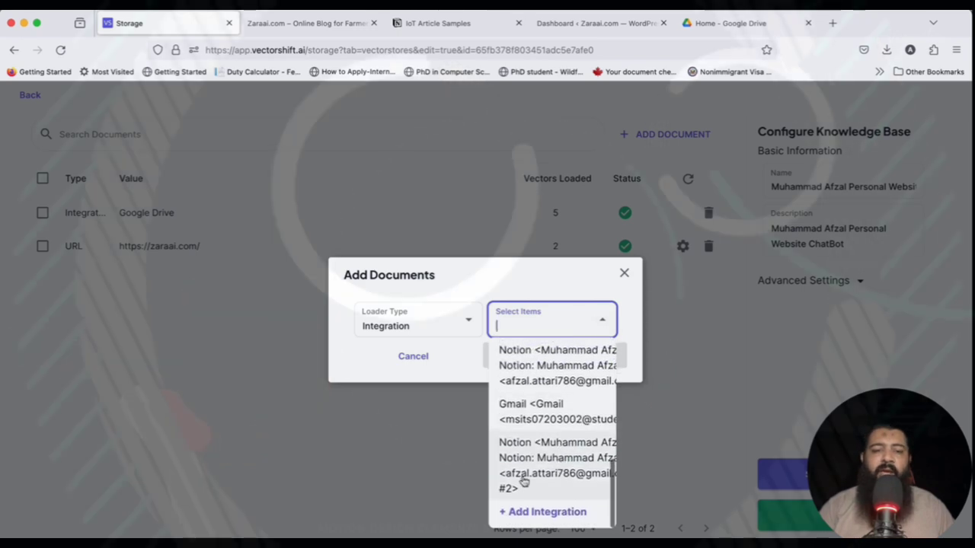
{"action": "left_click", "coordinate": [564, 459]}
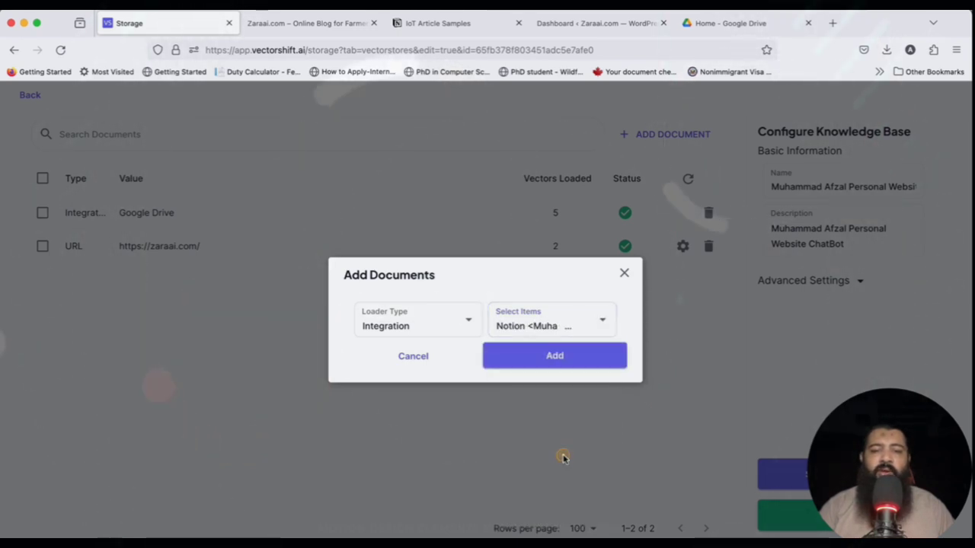
{"action": "left_click", "coordinate": [574, 365]}
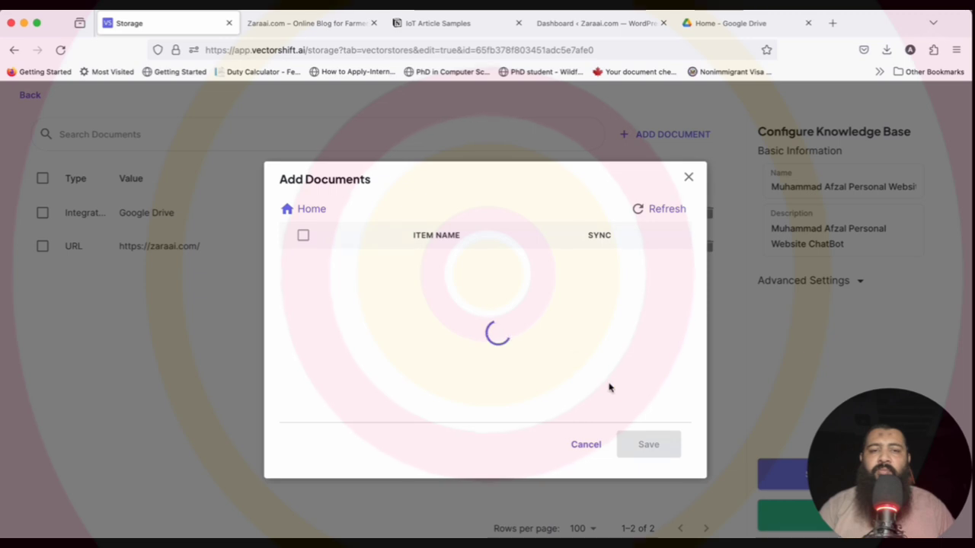
{"action": "left_click", "coordinate": [303, 237]}
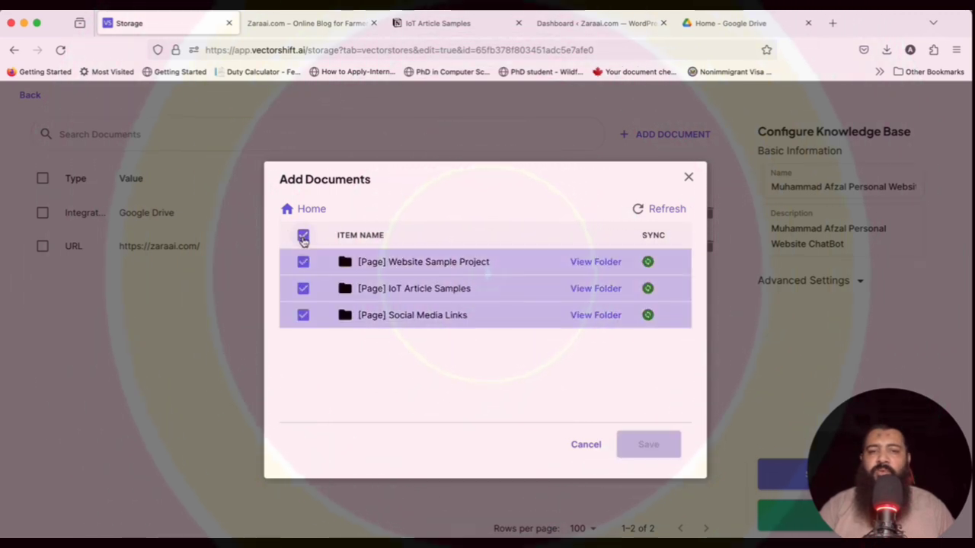
{"action": "left_click", "coordinate": [664, 448]}
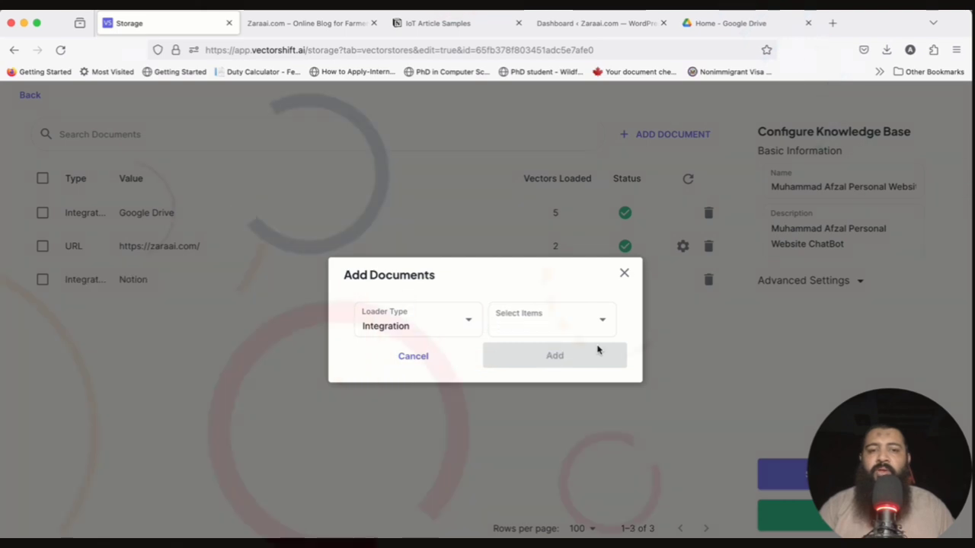
{"action": "left_click", "coordinate": [624, 276]}
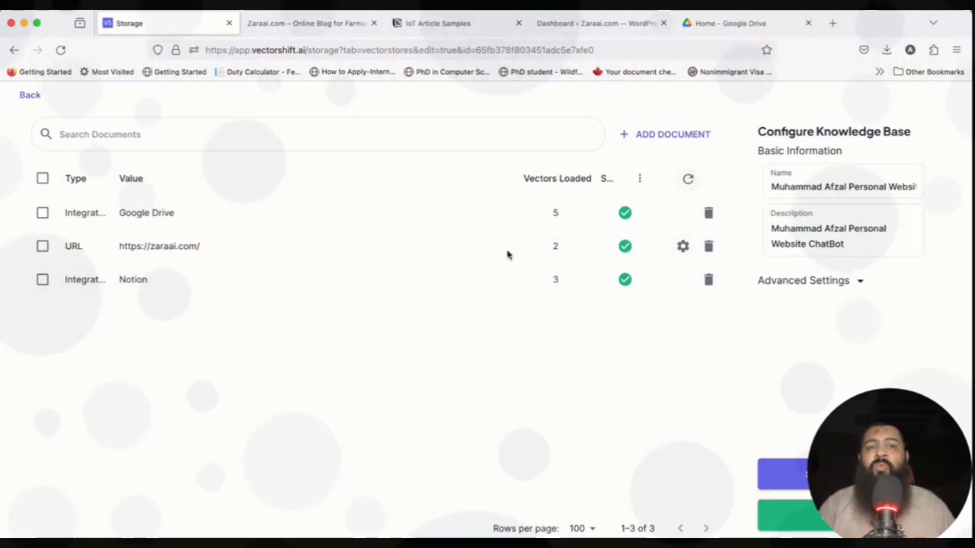
{"action": "left_click", "coordinate": [690, 183]}
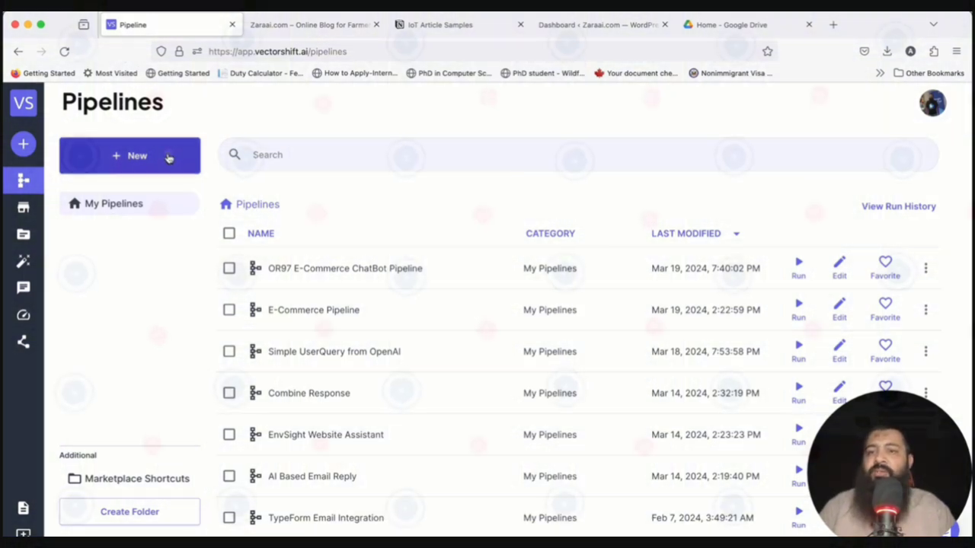
- Create a new pipeline and place a Text input node with the field name user_query
{"action": "left_click", "coordinate": [169, 158]}
{"action": "left_click", "coordinate": [380, 227]}
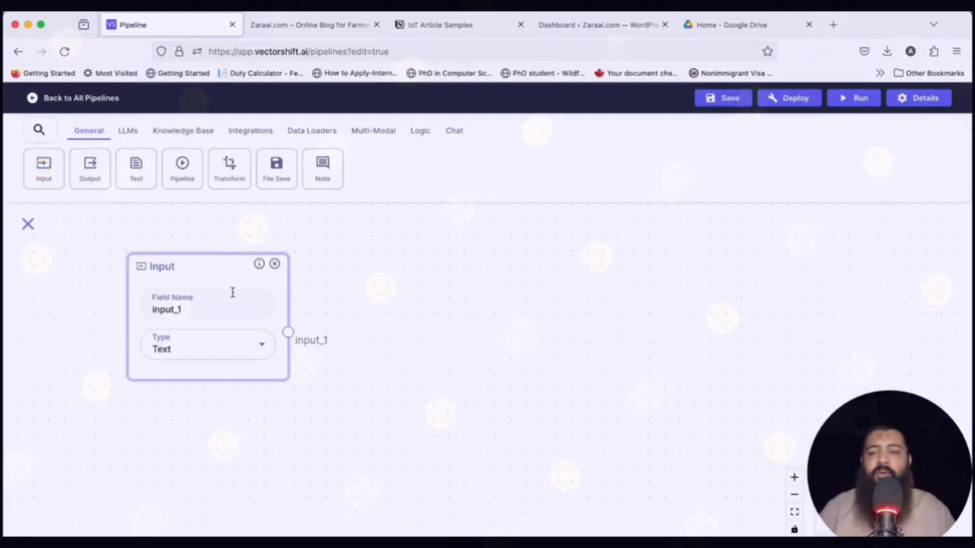
{"action": "left_click_drag", "start_coordinate": [221, 271], "coordinate": [214, 268]}
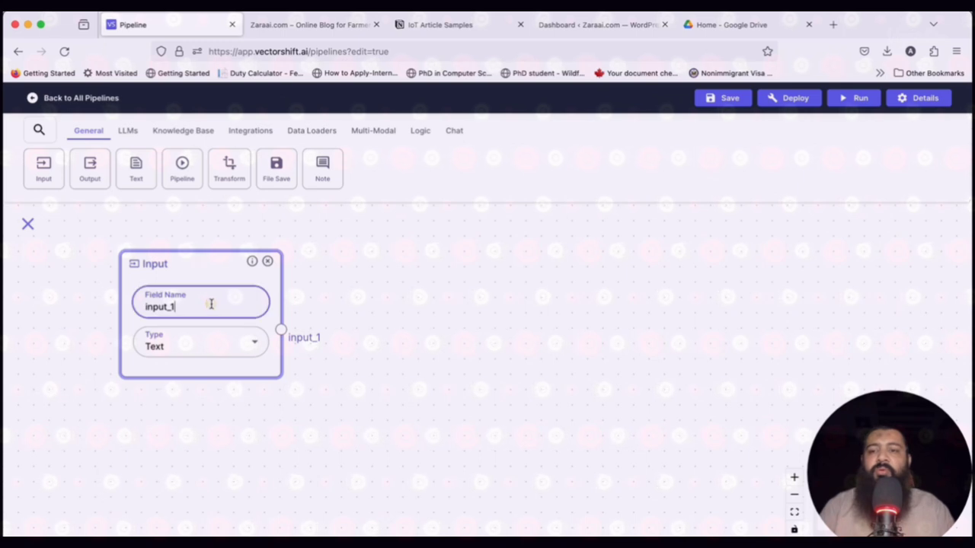
{"action": "type", "text": "query"}
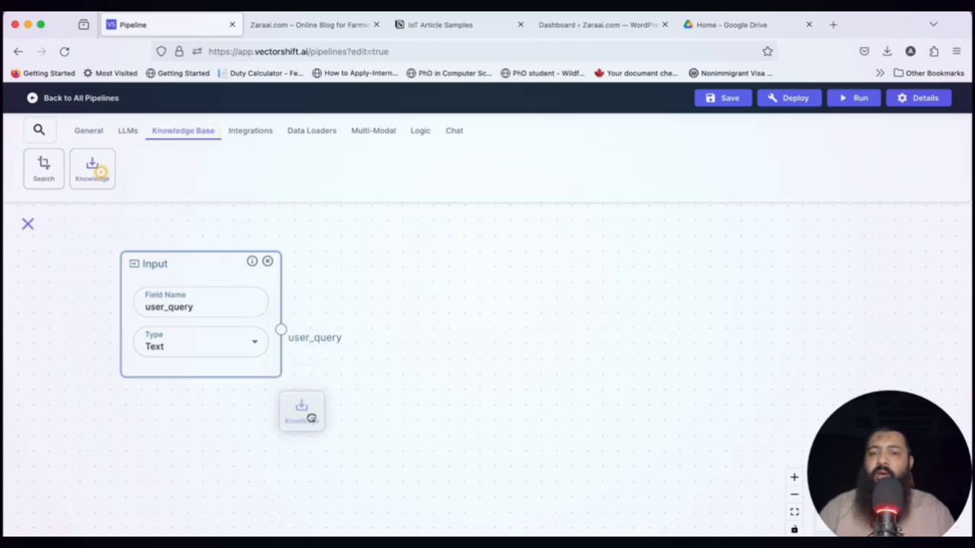
- Add a Knowledge Base Reader fed by user_query and set it to Personal Website Knowledge Base
{"action": "left_click_drag", "start_coordinate": [209, 256], "coordinate": [175, 240]}
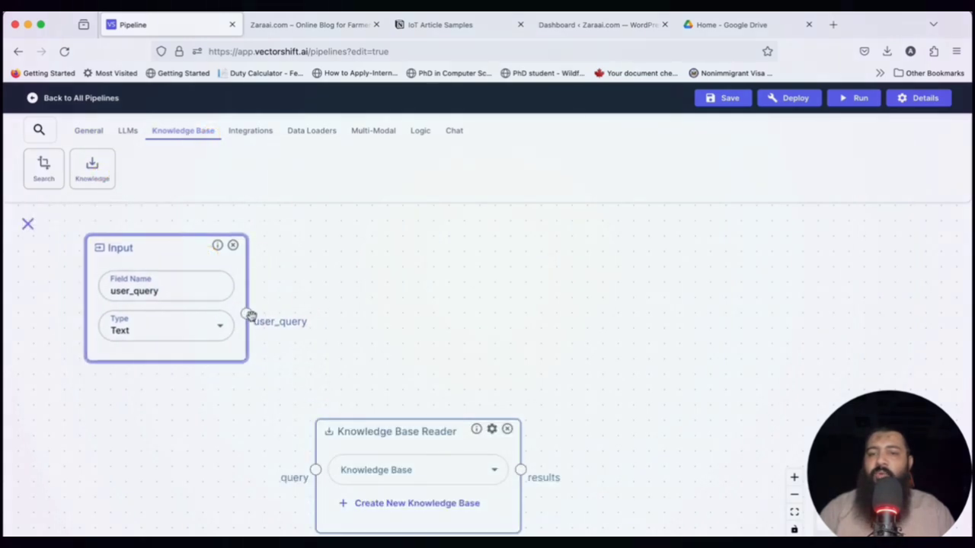
{"action": "left_click", "coordinate": [482, 471]}
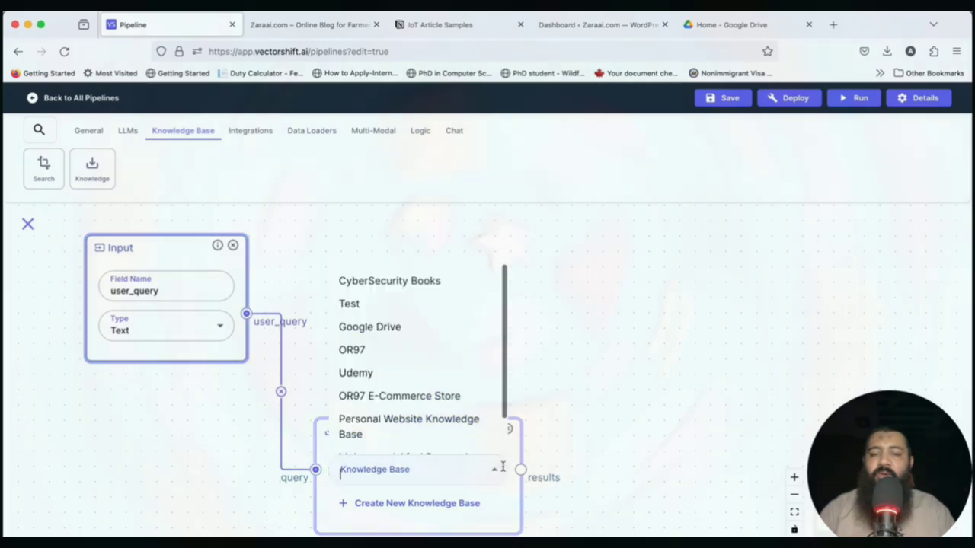
{"action": "left_click", "coordinate": [440, 425]}
{"action": "left_click_drag", "start_coordinate": [431, 429], "coordinate": [427, 384]}
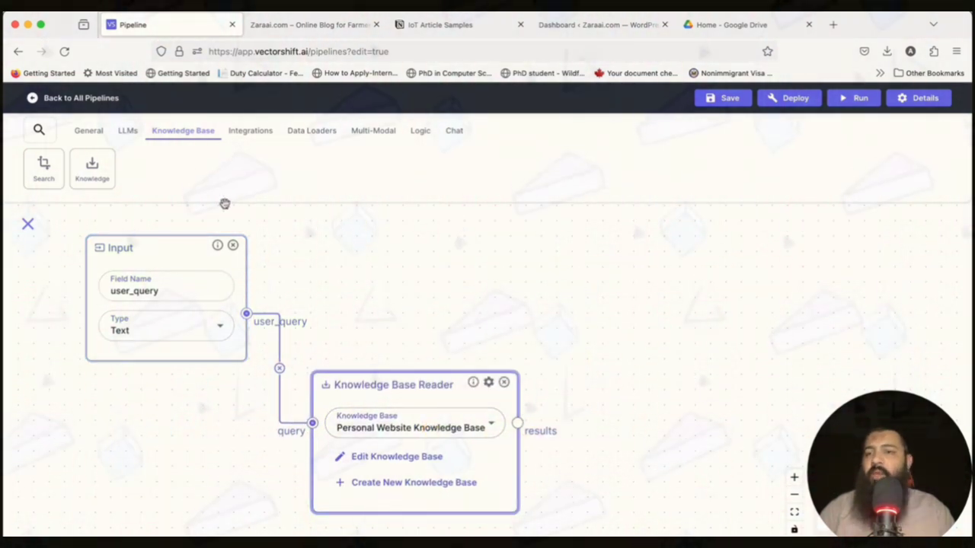
- Add an OpenAI LLM node and begin its system prompt by describing the site owner as a Freelance IoT & Web Developer
{"action": "left_click", "coordinate": [124, 131]}
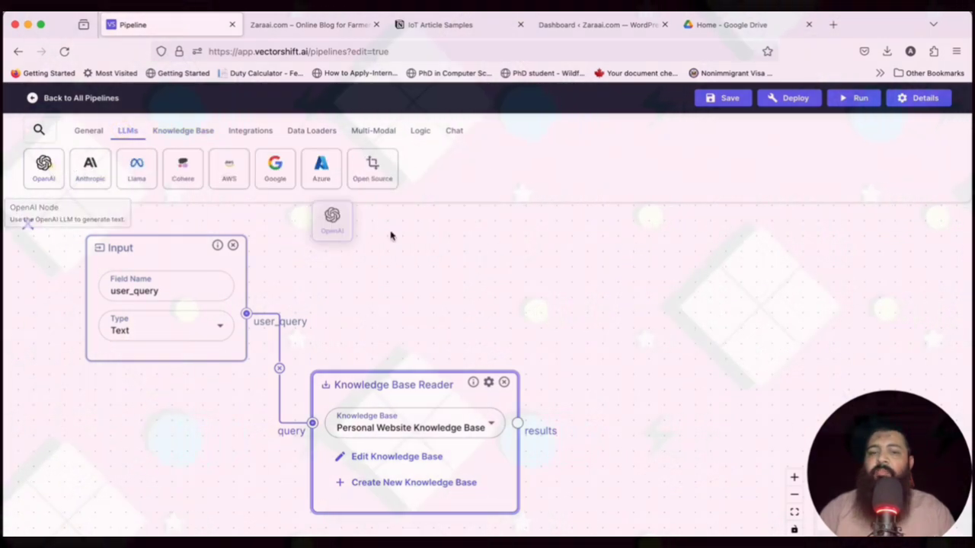
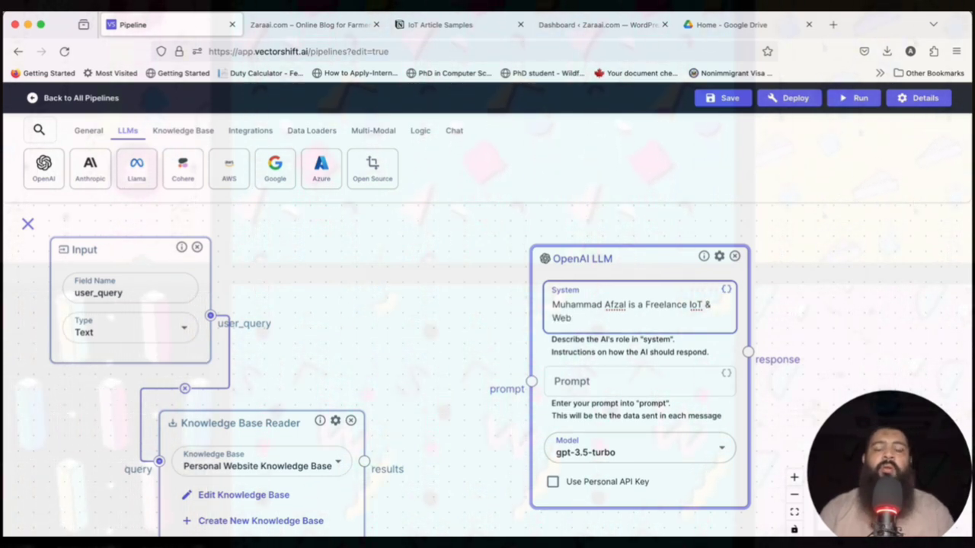
{"action": "type", "text": "Developer."}
{"action": "key", "text": "Return"}
{"action": "key", "text": "Return"}
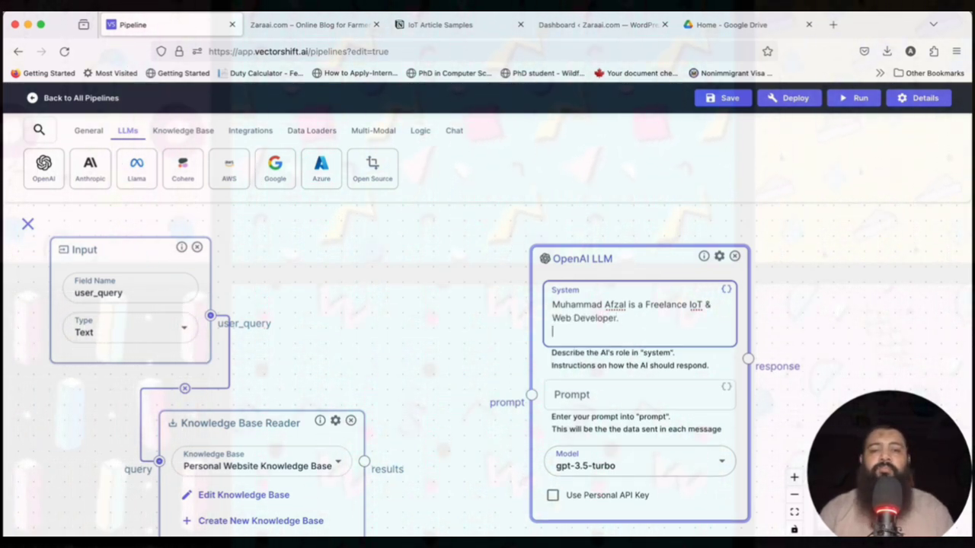
- Extend the system prompt with "Your are acting as chatbot for his personal website where you need to answer User Questions according to the context."
{"action": "type", "text": "Your are acting as"}
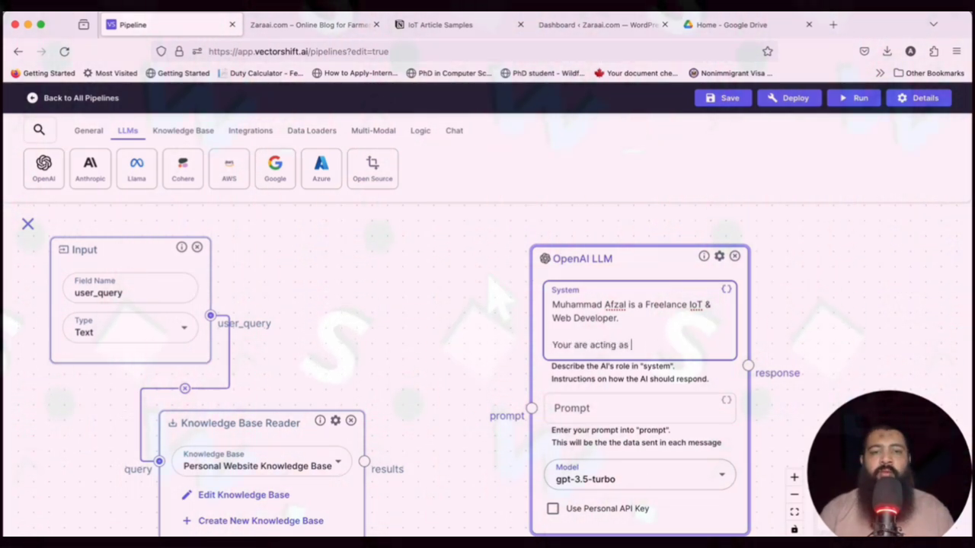
{"action": "type", "text": " personalized chat"}
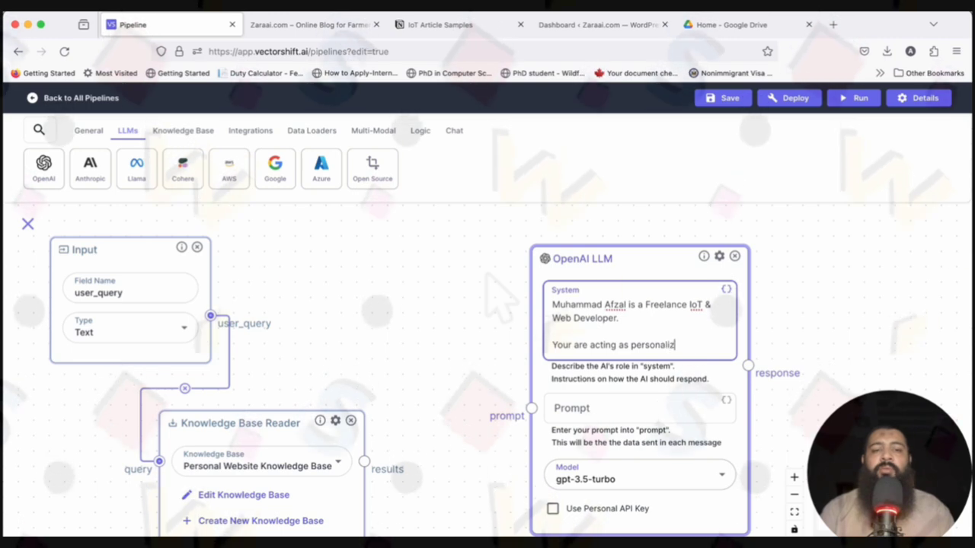
{"action": "key", "text": "shift+alt+Left"}
{"action": "key", "text": "shift+alt+Left"}
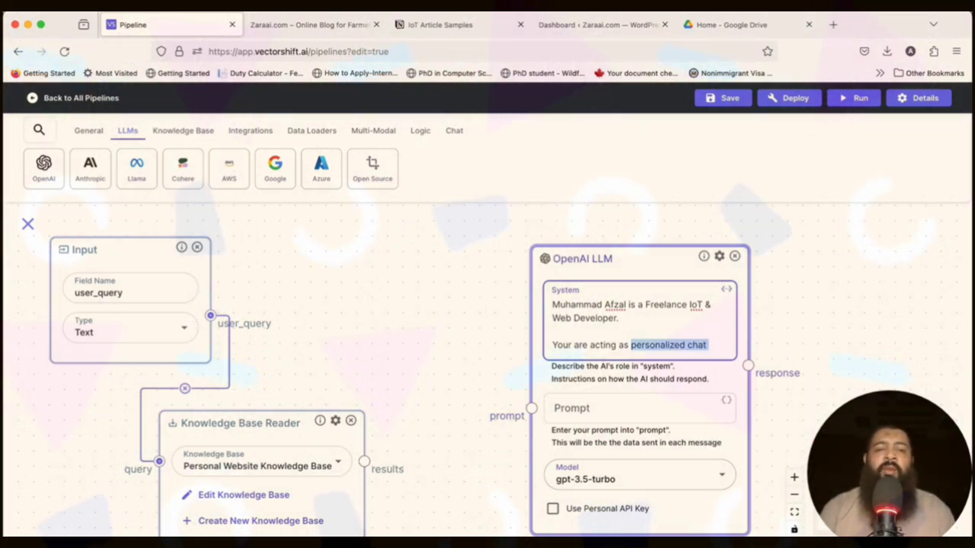
{"action": "type", "text": "chatbot fo"}
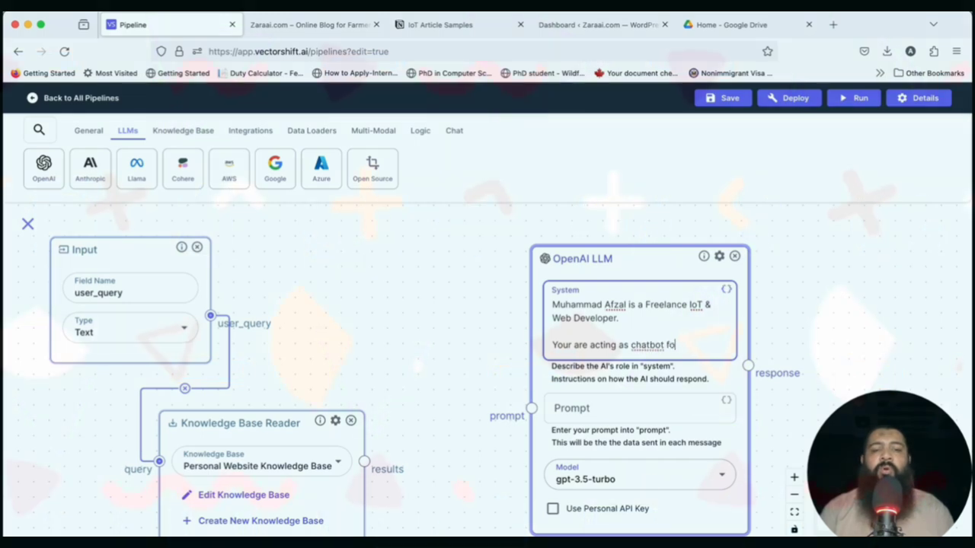
{"action": "type", "text": "r his personal website where you need to answer "}
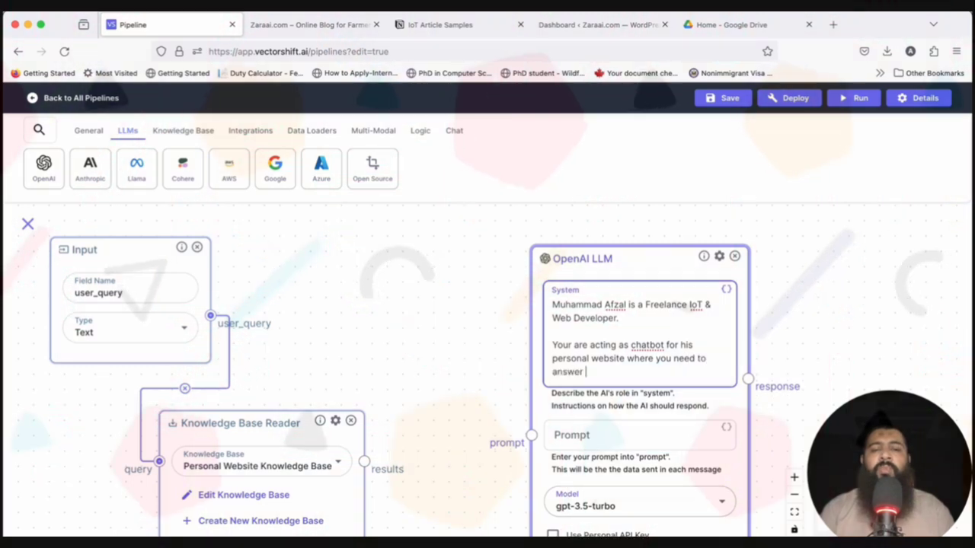
{"action": "type", "text": "User Questions a"}
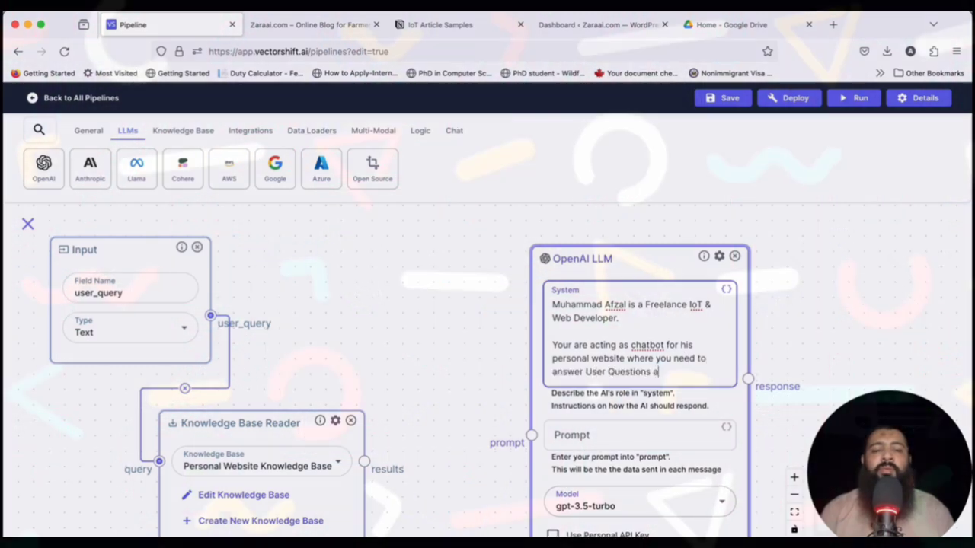
{"action": "type", "text": "ccording to the "}
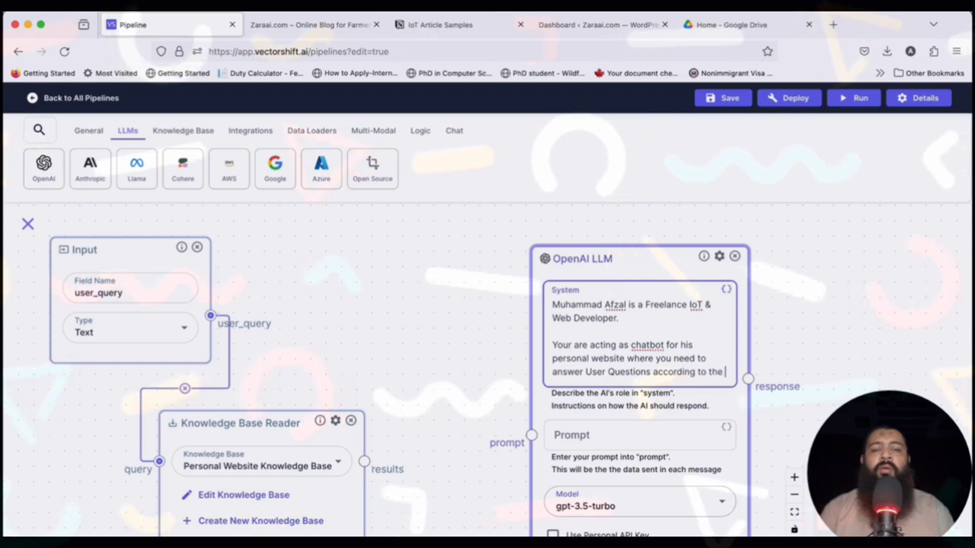
{"action": "type", "text": "context."}
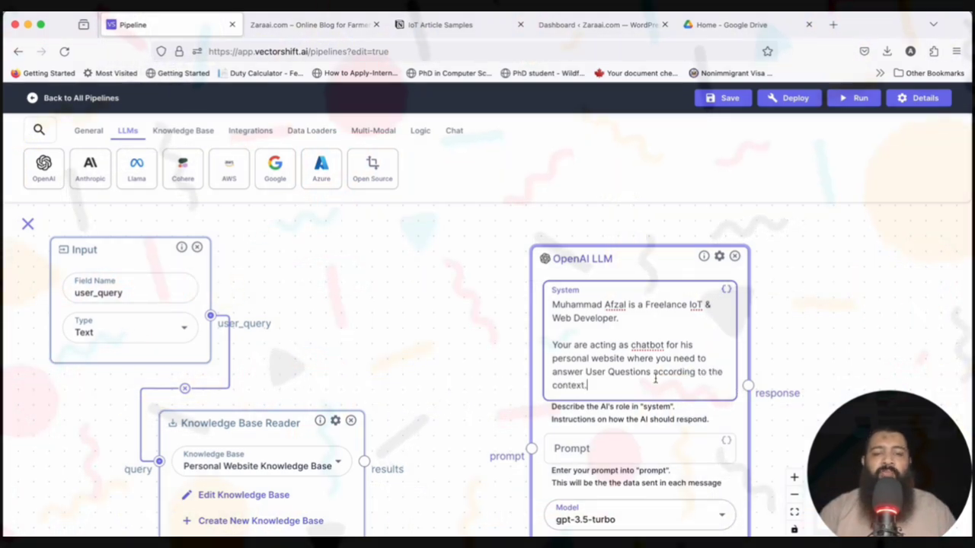
- Start the OpenAI LLM prompt with the heading "User Questions" and a variable named User_Questions beneath it
{"action": "left_click", "coordinate": [600, 449]}
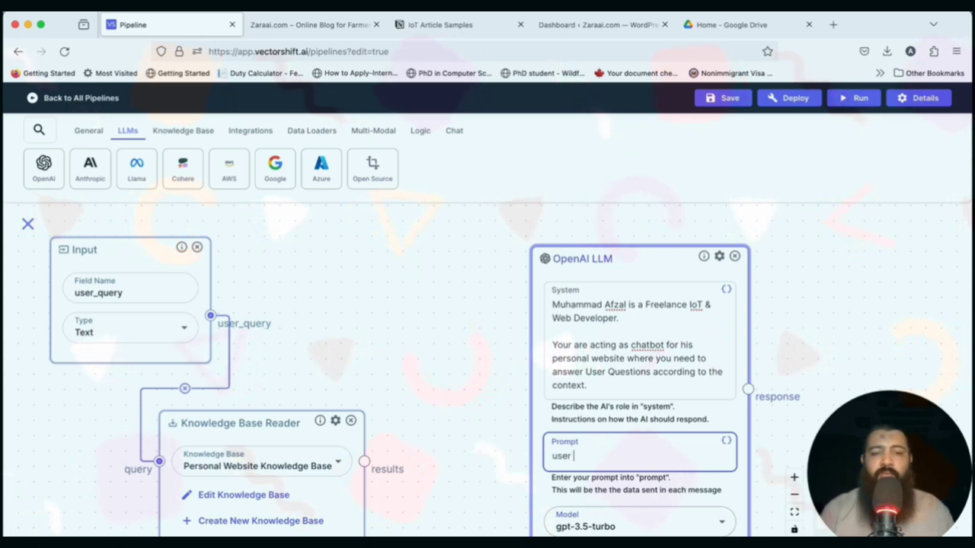
{"action": "key", "text": "BackSpace"}
{"action": "key", "text": "BackSpace"}
{"action": "key", "text": "BackSpace"}
{"action": "key", "text": "BackSpace"}
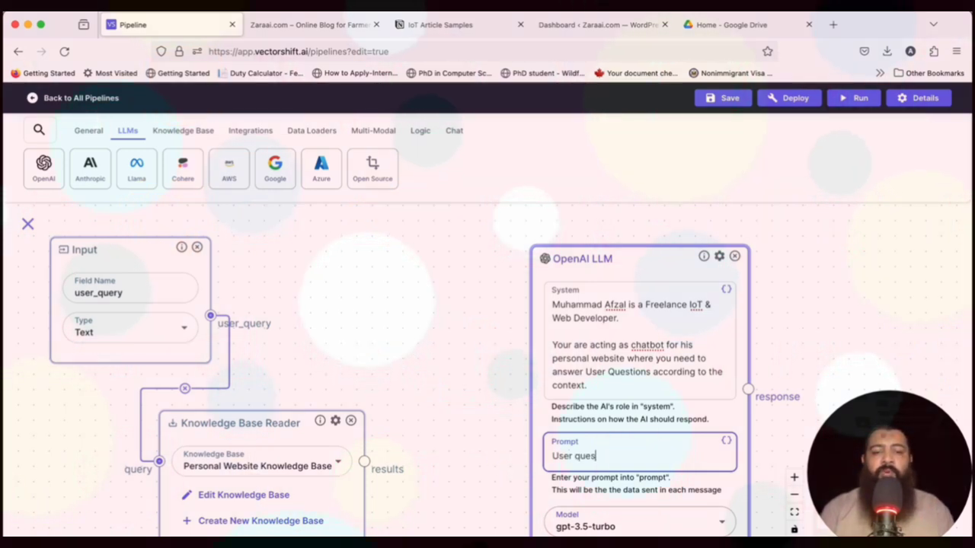
{"action": "key", "text": "BackSpace"}
{"action": "key", "text": "BackSpace"}
{"action": "key", "text": "BackSpace"}
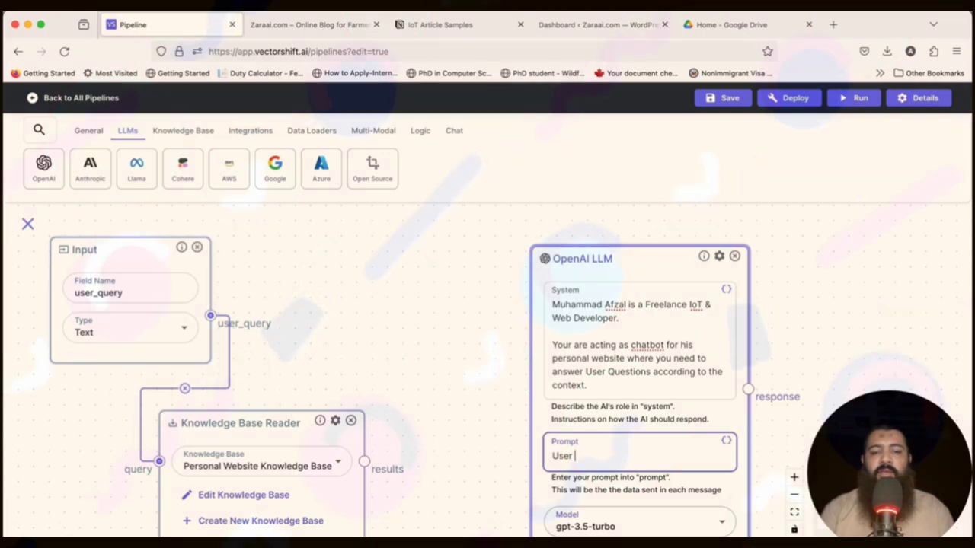
{"action": "key", "text": "Return"}
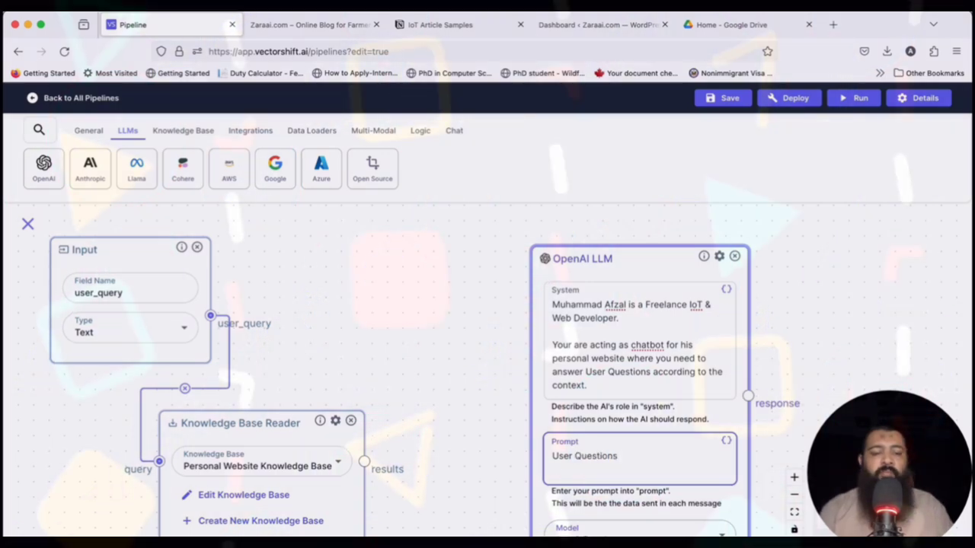
{"action": "type", "text": "User"}
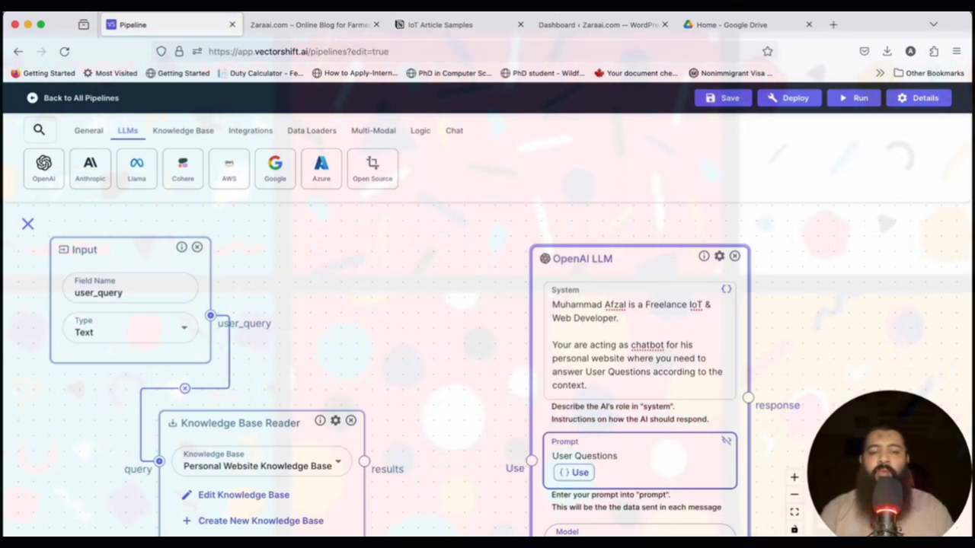
{"action": "type", "text": "_Questions"}
- Below a separator line in the prompt, add the heading "context" and a variable named context
{"action": "key", "text": "Return"}
{"action": "type", "text": "{{"}
{"action": "key", "text": "Return"}
{"action": "type", "text": "{{"}
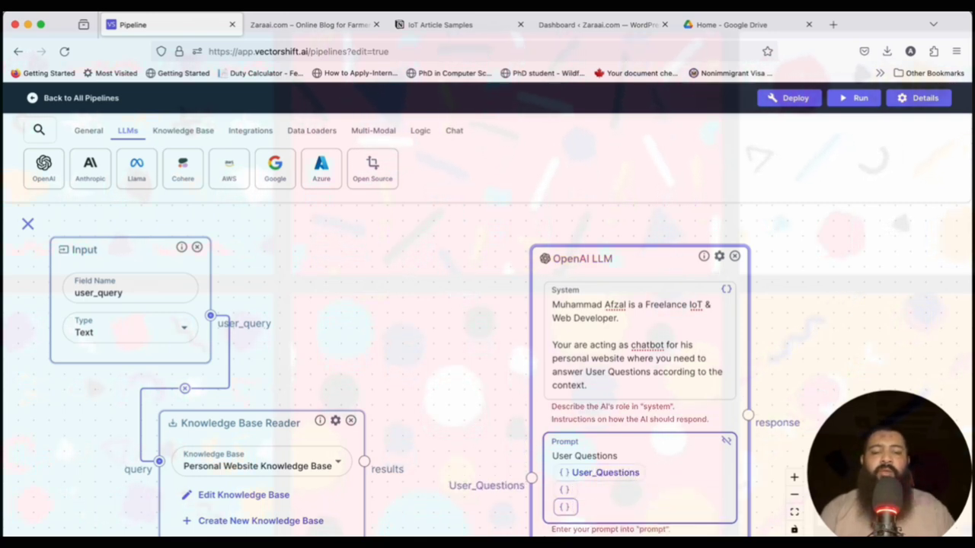
{"action": "key", "text": "BackSpace"}
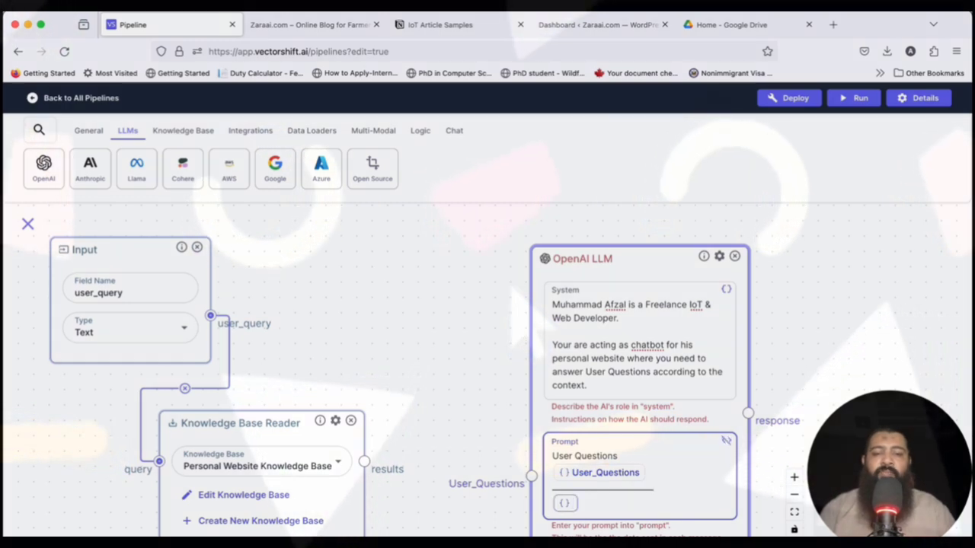
{"action": "key", "text": "BackSpace"}
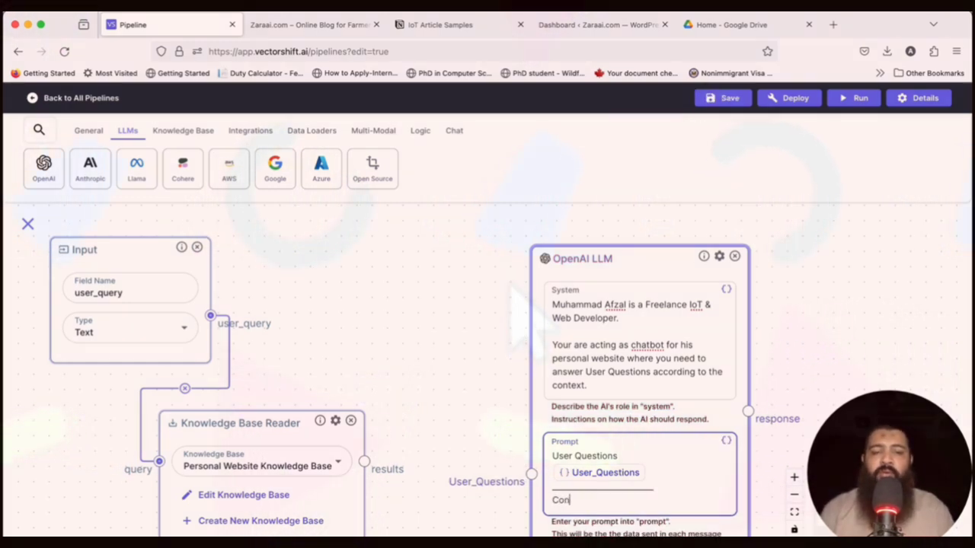
{"action": "type", "text": "context"}
{"action": "key", "text": "Return"}
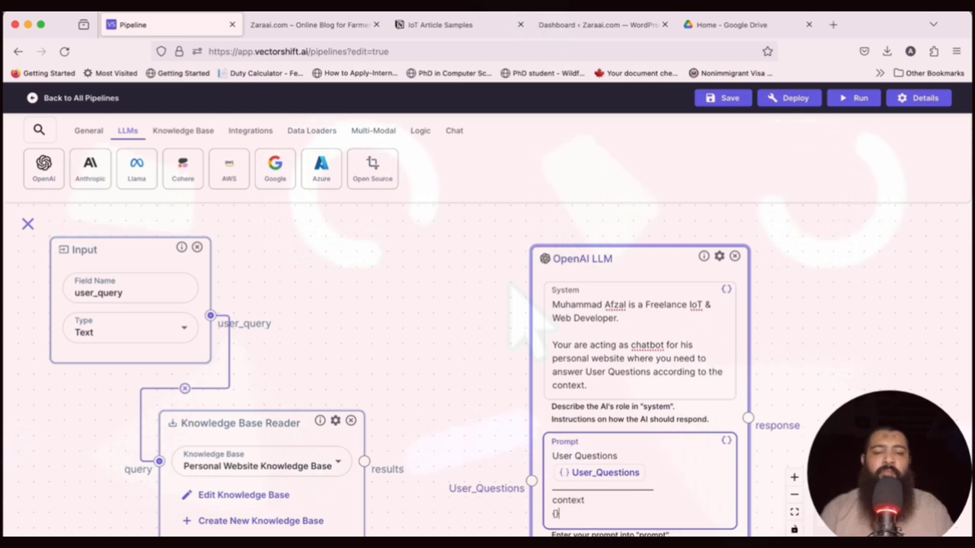
{"action": "type", "text": "{{"}
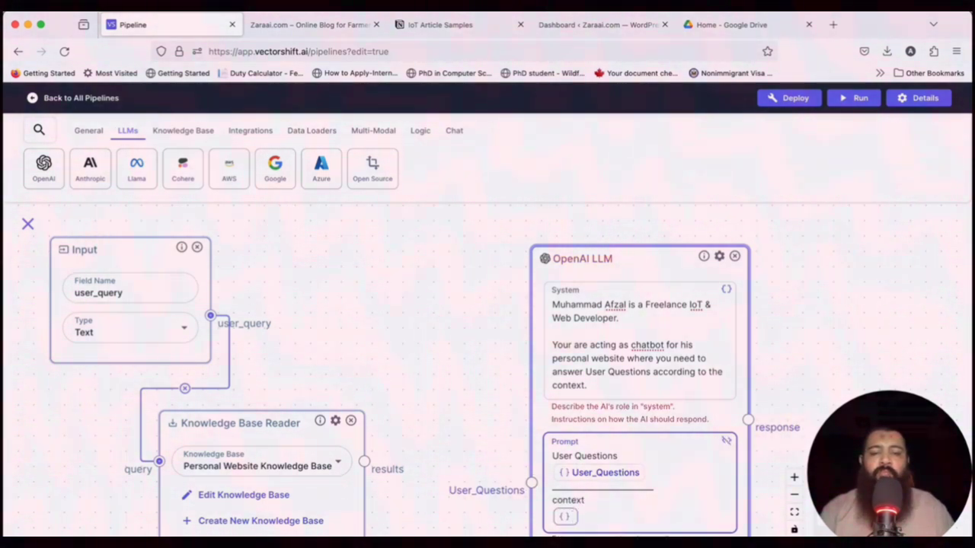
{"action": "type", "text": "context"}
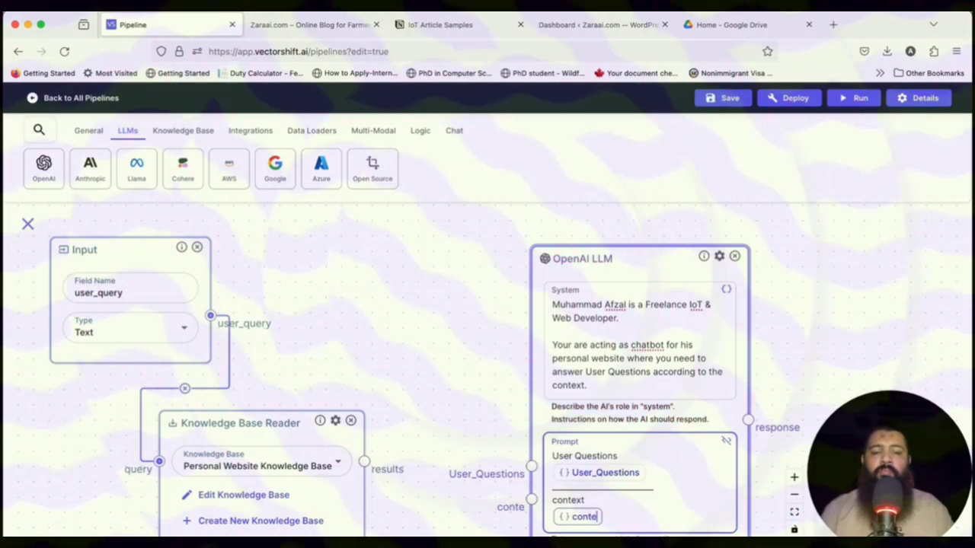
- Connect user_query to the LLM's User_Questions input and the Knowledge Base Reader's results to its context input, moving the reader slightly lower
{"action": "scroll", "coordinate": [416, 378], "scroll_direction": "up", "scroll_amount": 5}
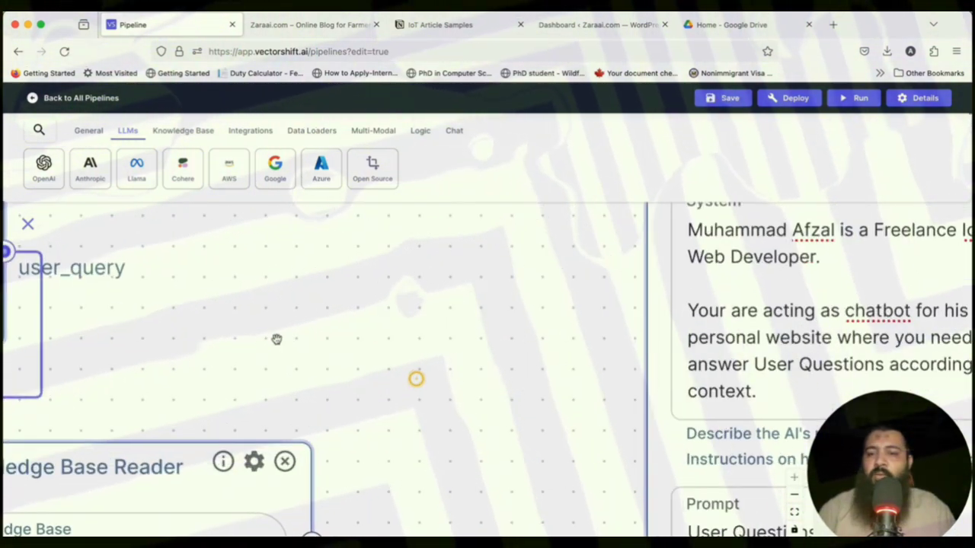
{"action": "left_click", "coordinate": [795, 513]}
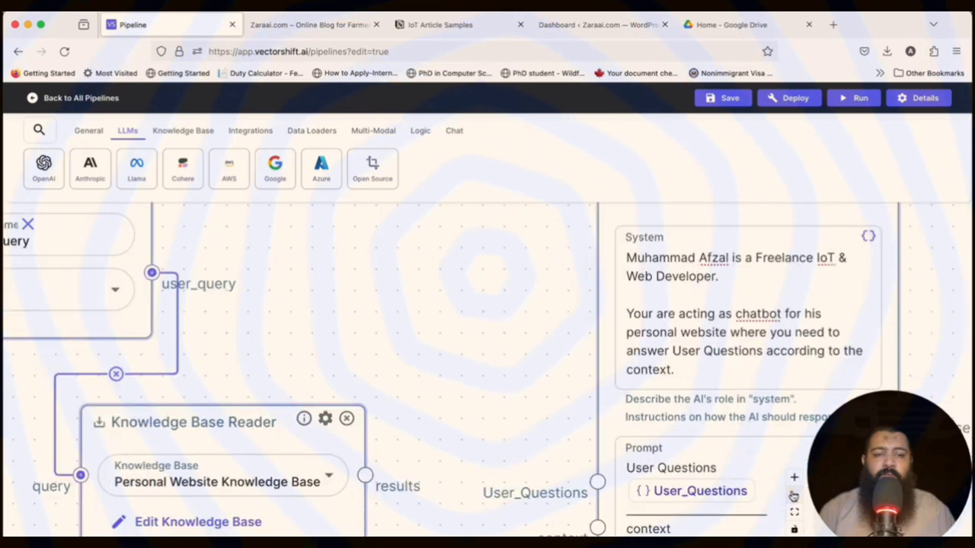
{"action": "scroll", "coordinate": [564, 403], "scroll_direction": "up", "scroll_amount": 2}
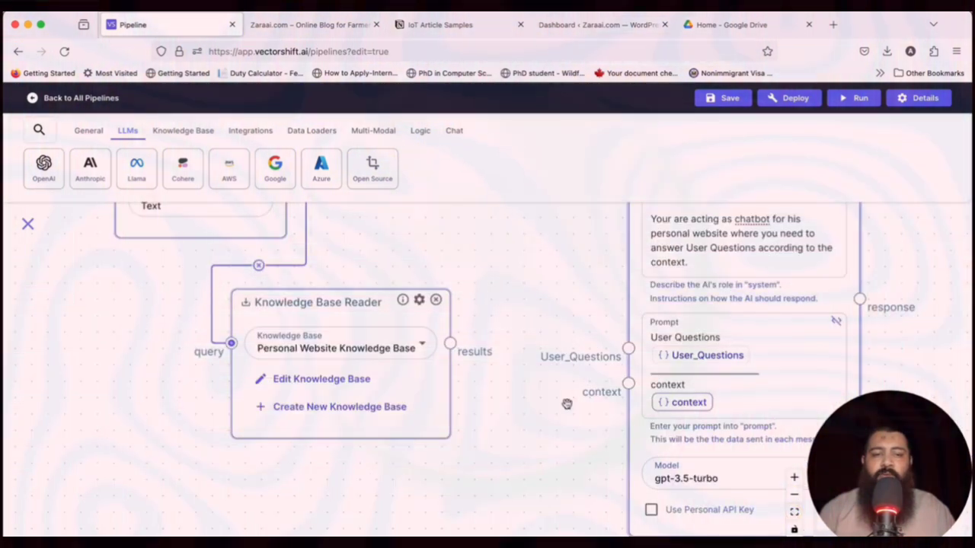
{"action": "scroll", "coordinate": [562, 403], "scroll_direction": "down", "scroll_amount": 2}
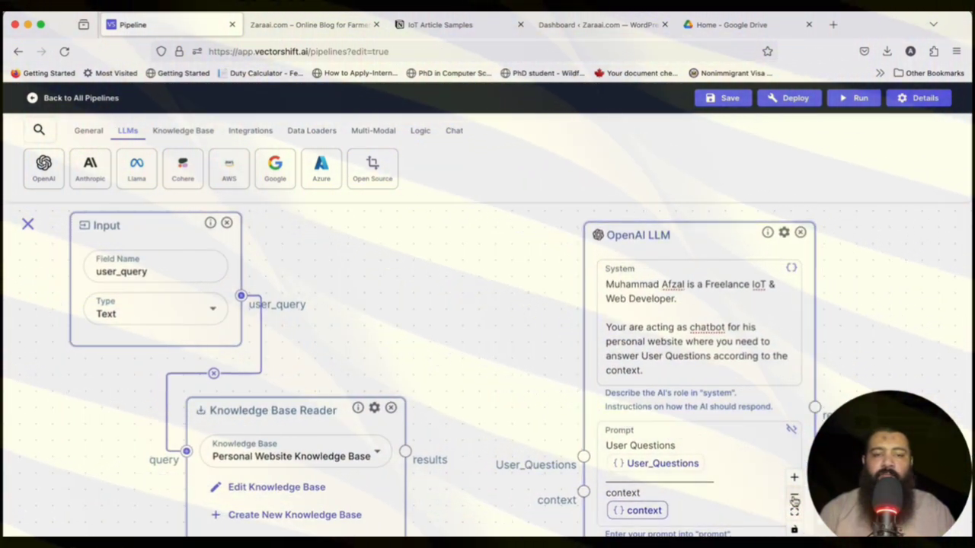
{"action": "scroll", "coordinate": [480, 350], "scroll_direction": "down", "scroll_amount": 2}
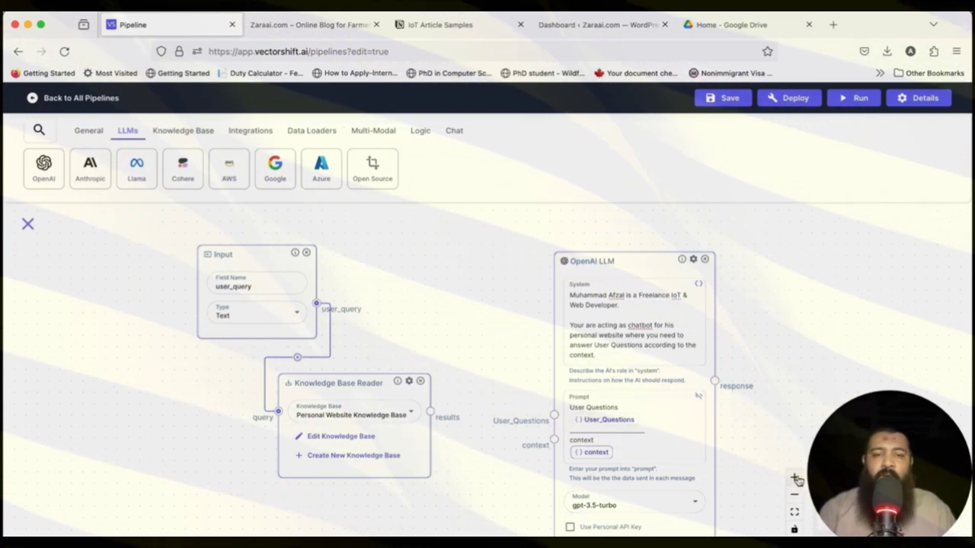
{"action": "scroll", "coordinate": [489, 347], "scroll_direction": "up", "scroll_amount": 1}
{"action": "left_click_drag", "start_coordinate": [503, 355], "coordinate": [418, 355]}
{"action": "left_click_drag", "start_coordinate": [200, 299], "coordinate": [484, 435]}
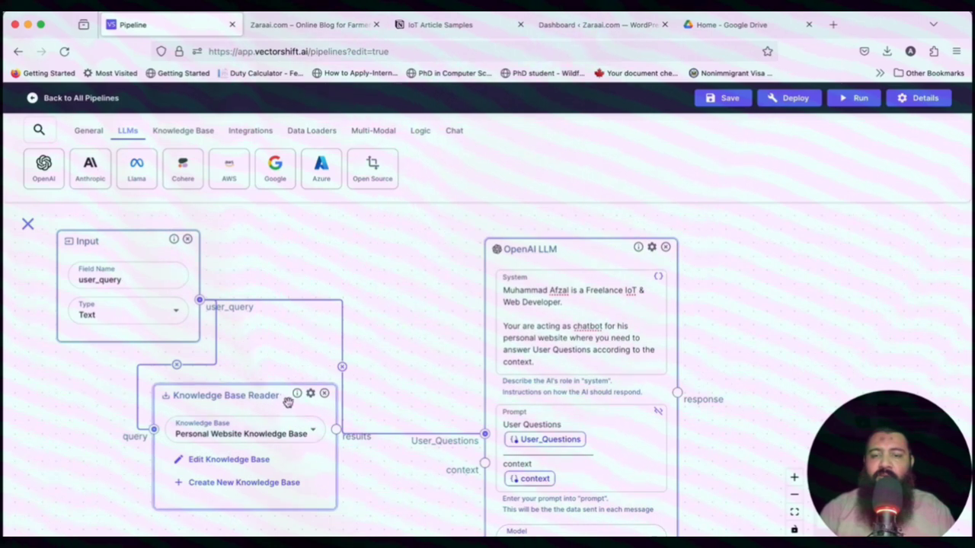
{"action": "left_click_drag", "start_coordinate": [268, 401], "coordinate": [249, 446]}
{"action": "left_click_drag", "start_coordinate": [318, 475], "coordinate": [484, 463]}
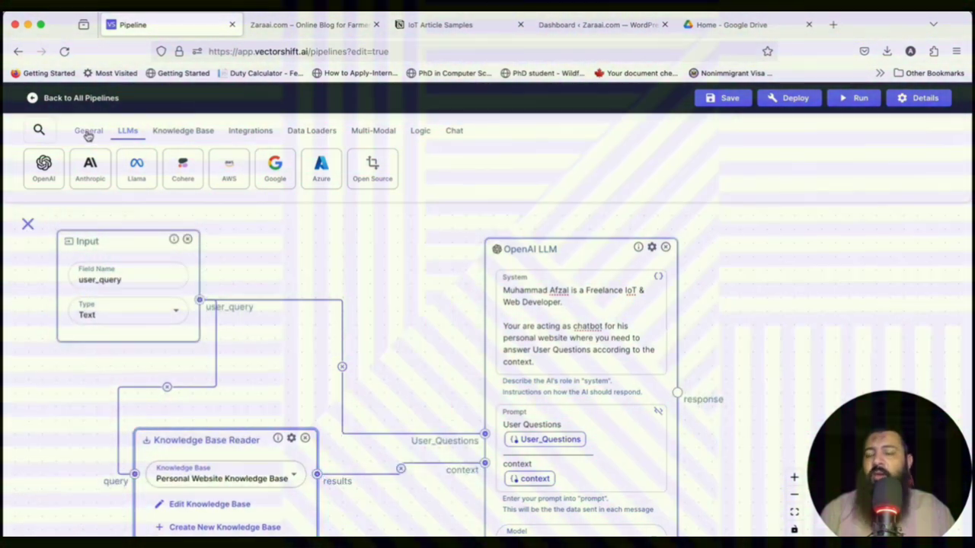
- Add an Output node beside the OpenAI LLM, feed it from the LLM's response, and set its type to Formatted Text
{"action": "left_click", "coordinate": [88, 130]}
{"action": "left_click_drag", "start_coordinate": [90, 169], "coordinate": [788, 312]}
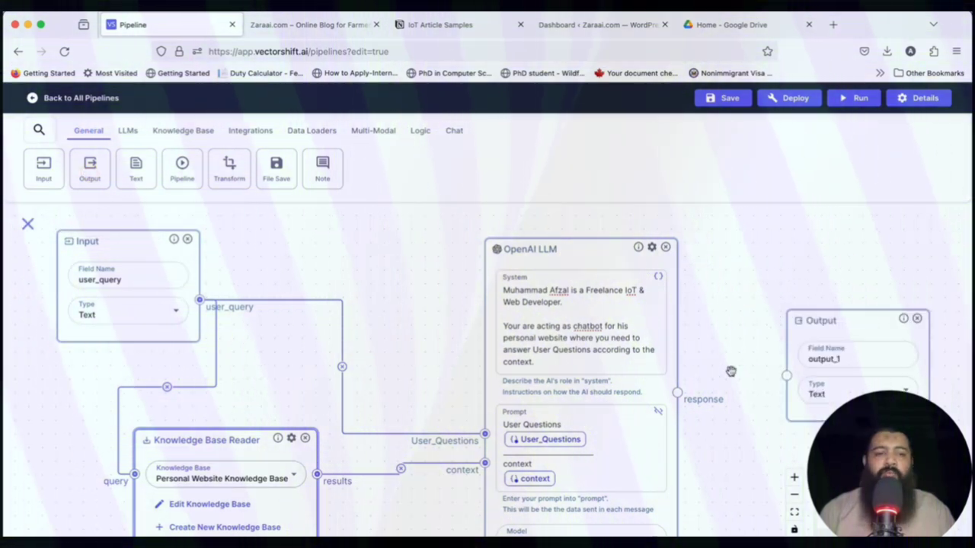
{"action": "left_click_drag", "start_coordinate": [677, 392], "coordinate": [787, 376]}
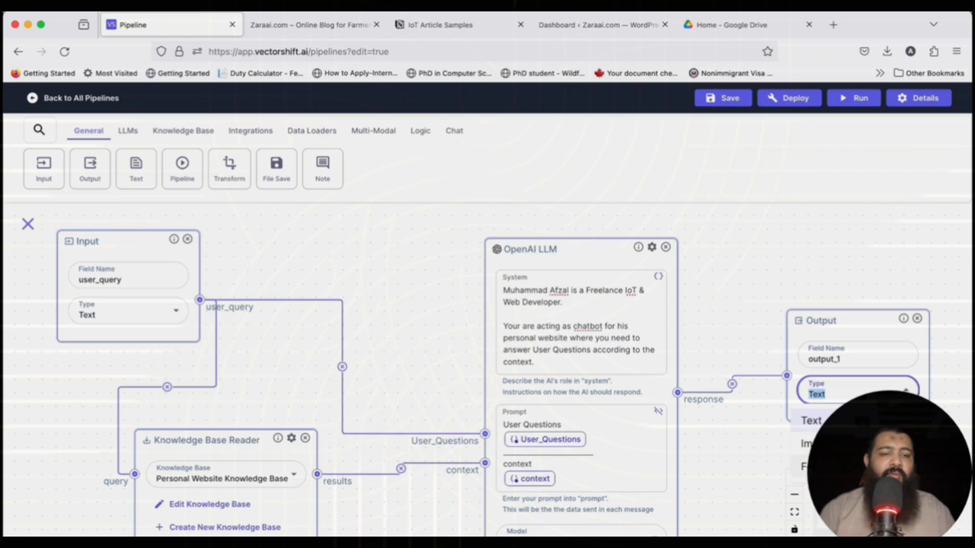
{"action": "left_click", "coordinate": [827, 466]}
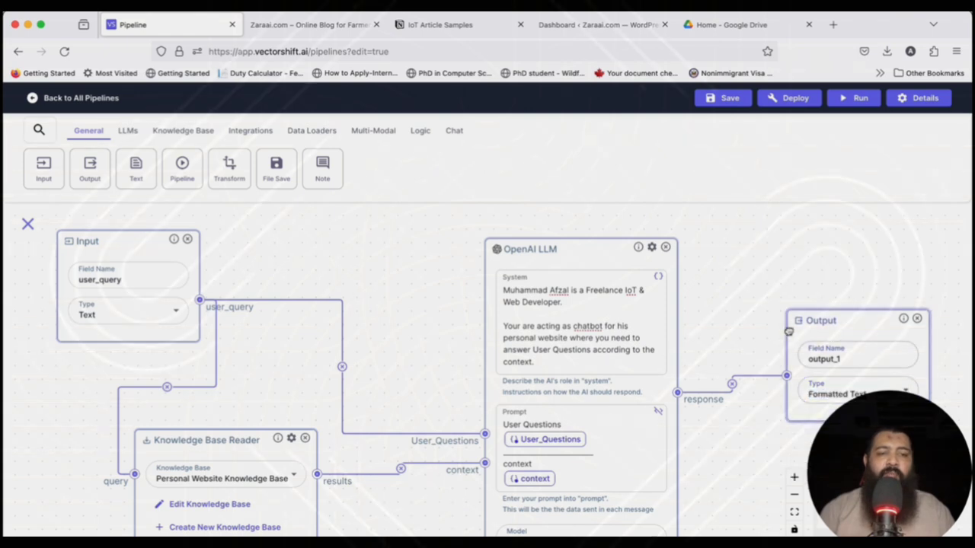
{"action": "left_click_drag", "start_coordinate": [789, 331], "coordinate": [781, 333]}
- Save the pipeline with the site owner's name plus "ChatBot Pipeline" as both its name and description
{"action": "left_click", "coordinate": [731, 101]}
{"action": "left_click", "coordinate": [822, 157]}
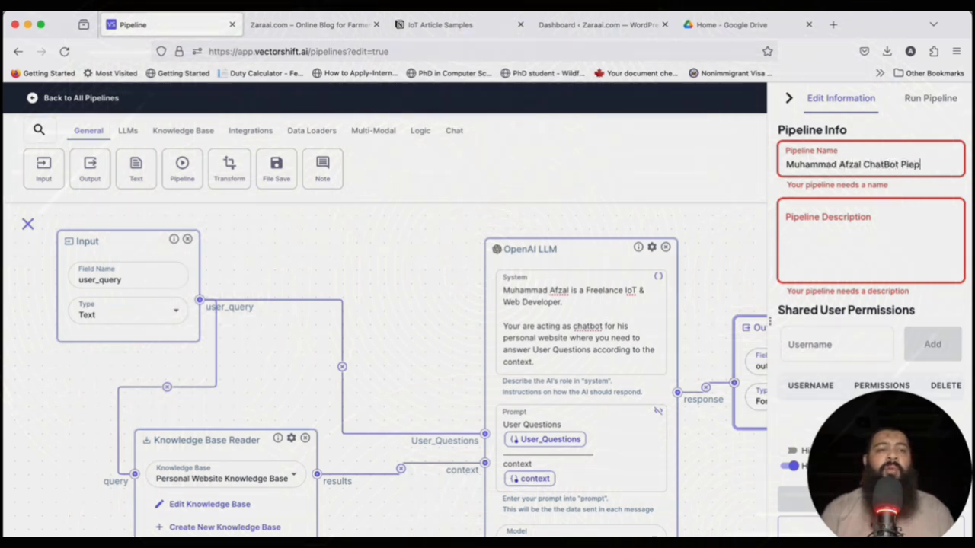
{"action": "key", "text": "ctrl+a"}
{"action": "key", "text": "ctrl+c"}
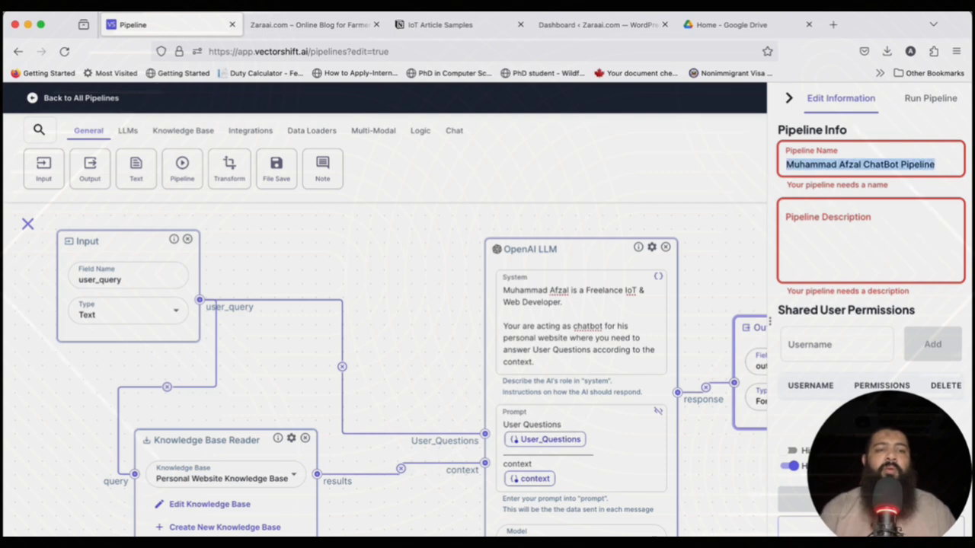
{"action": "left_click", "coordinate": [815, 241]}
{"action": "key", "text": "ctrl+v"}
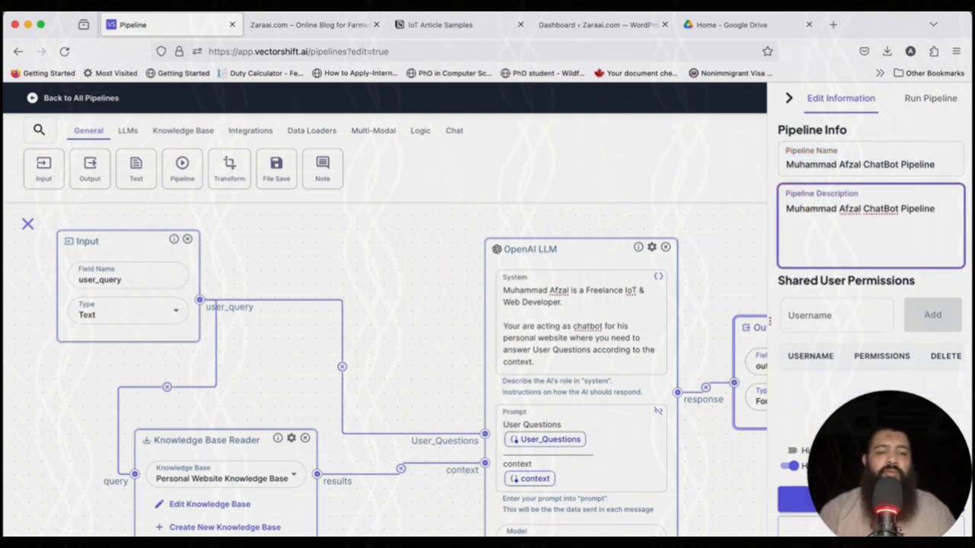
{"action": "left_click", "coordinate": [796, 499]}
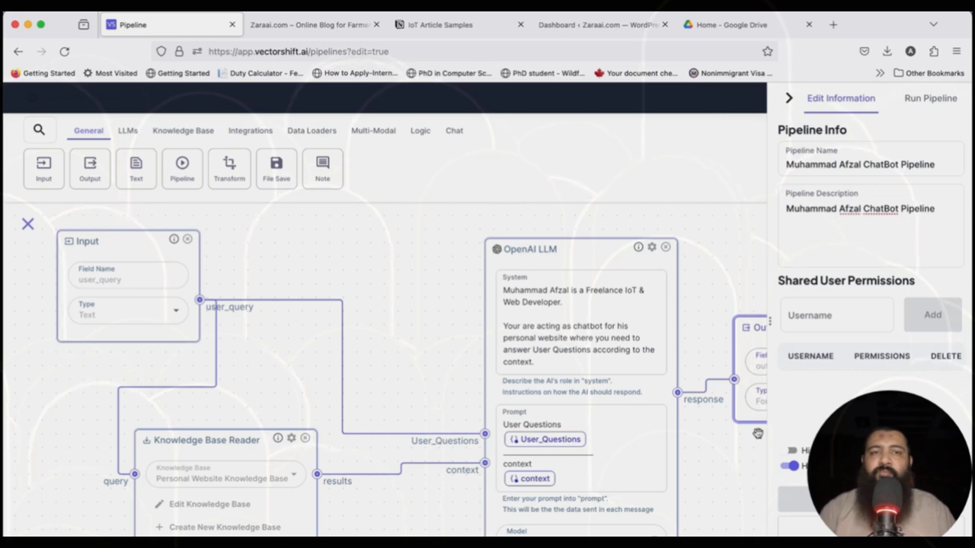
{"action": "left_click", "coordinate": [789, 98]}
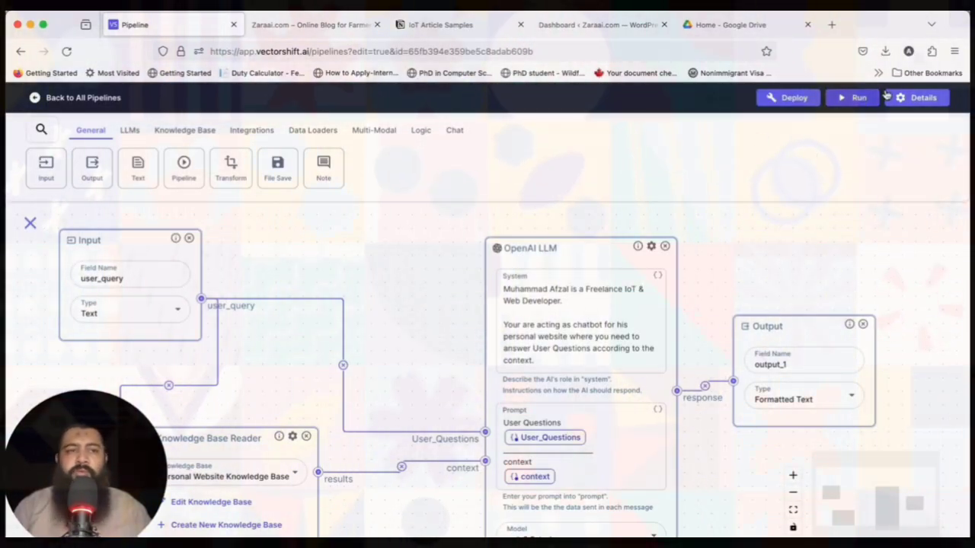
- Run the pipeline with a user_query asking who the site owner is and review the generated answer
{"action": "left_click", "coordinate": [857, 98]}
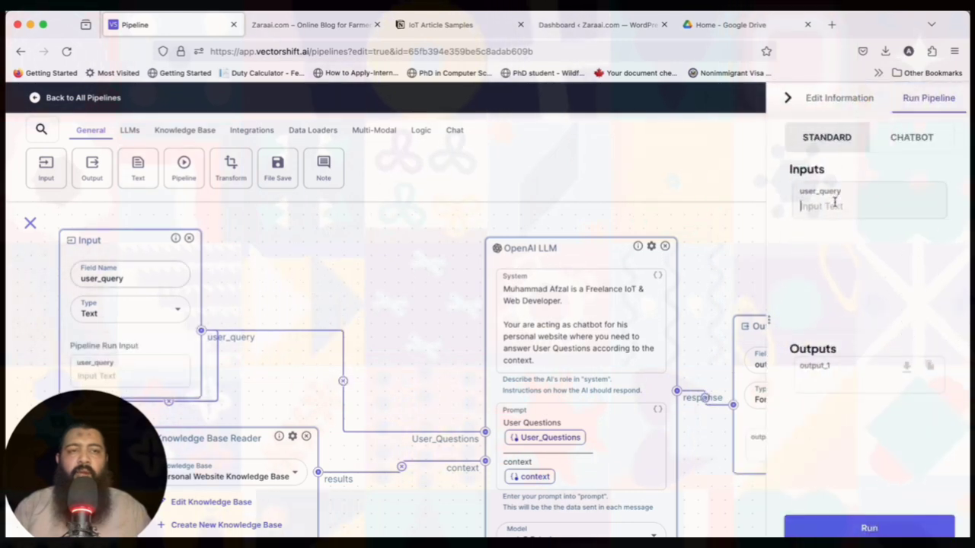
{"action": "left_click", "coordinate": [837, 201]}
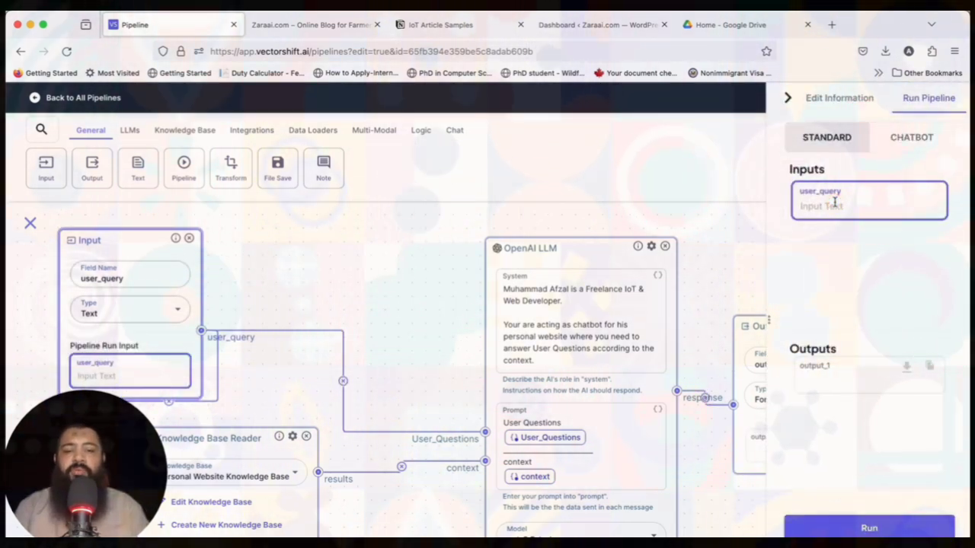
{"action": "type", "text": "wh"}
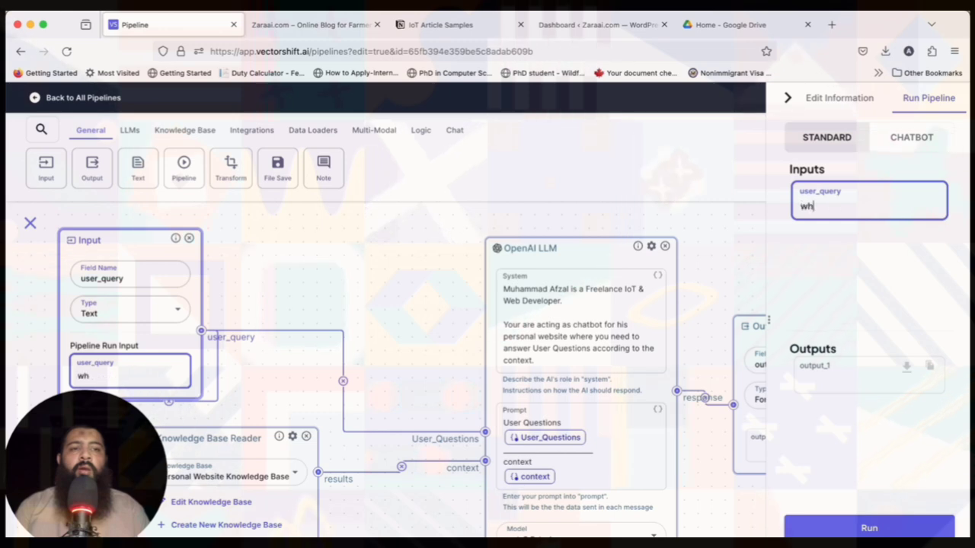
{"action": "type", "text": "o is muhammad af"}
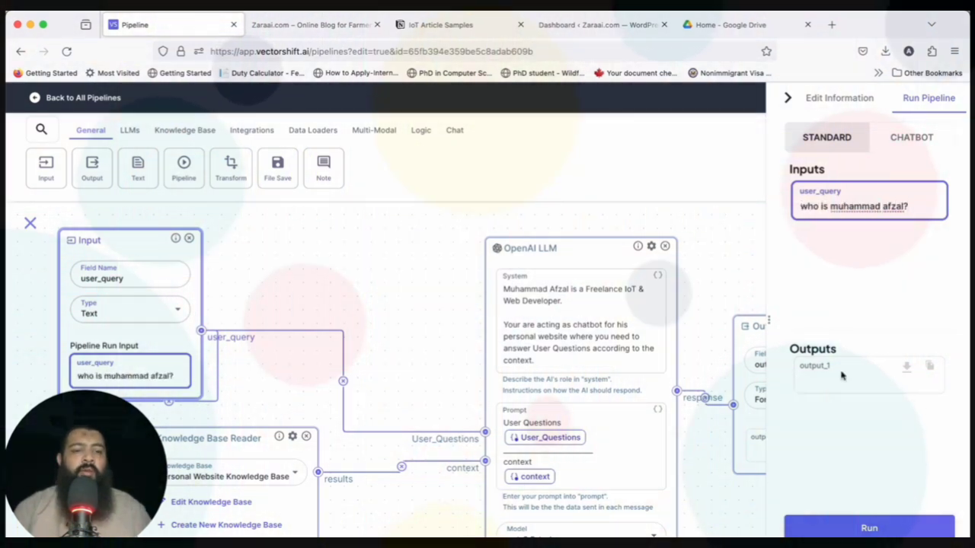
{"action": "type", "text": "zal?"}
{"action": "left_click", "coordinate": [864, 527]}
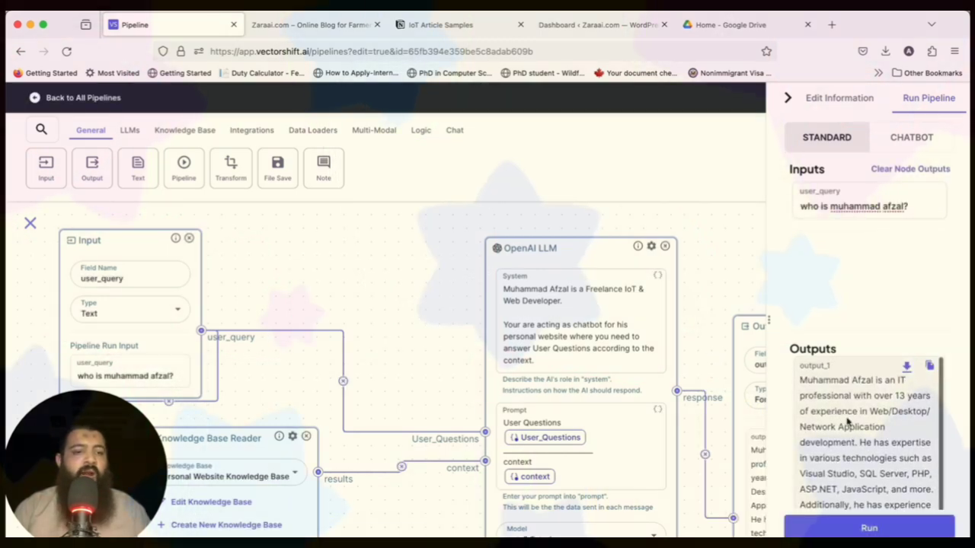
{"action": "scroll", "coordinate": [873, 432], "scroll_direction": "down", "scroll_amount": 1}
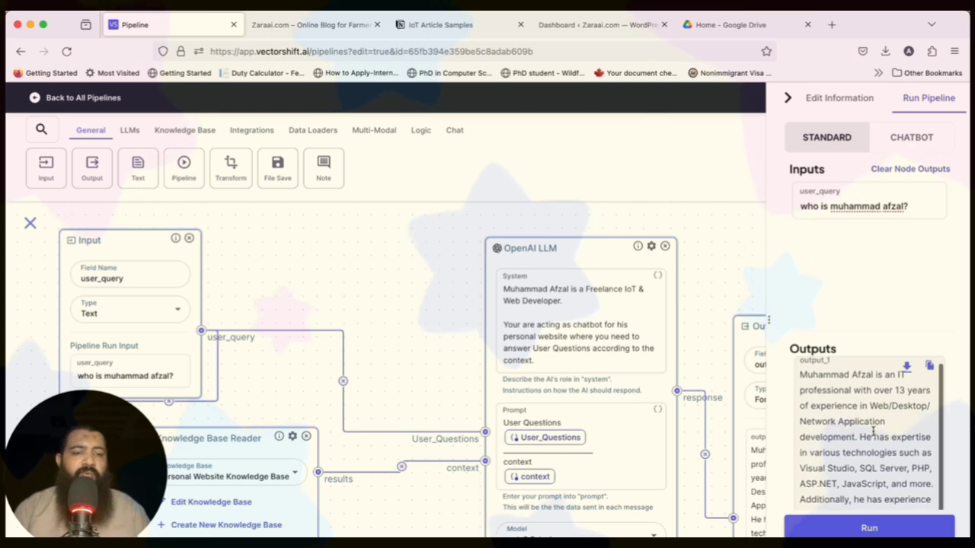
- Run the pipeline with the user_query "did you show me some of his sample projects regarding IoT?" and review the answer
{"action": "left_click", "coordinate": [912, 201]}
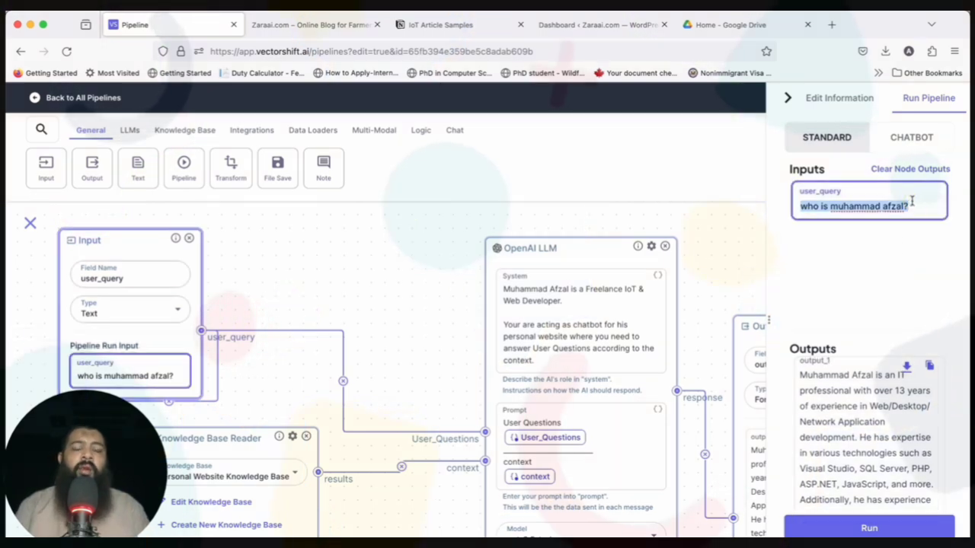
{"action": "type", "text": "did "}
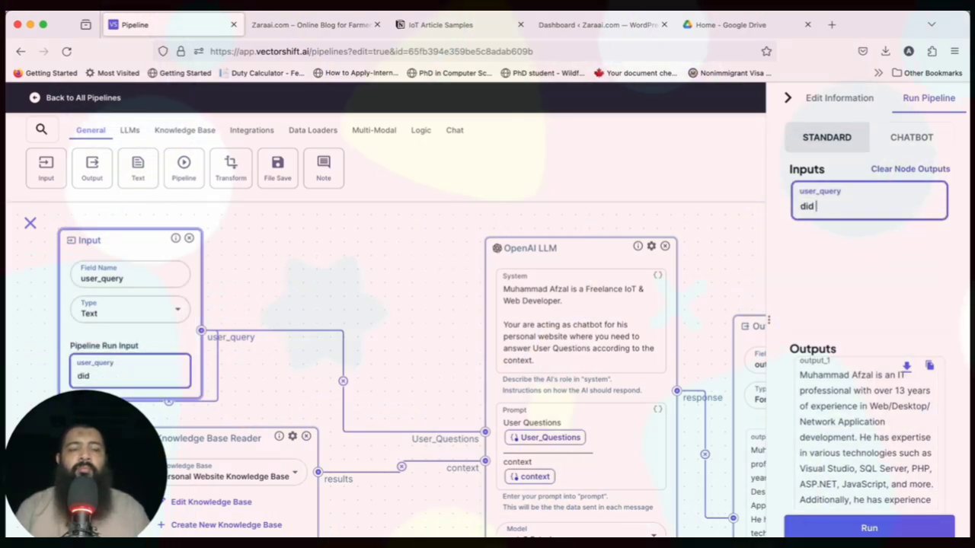
{"action": "type", "text": "you show m"}
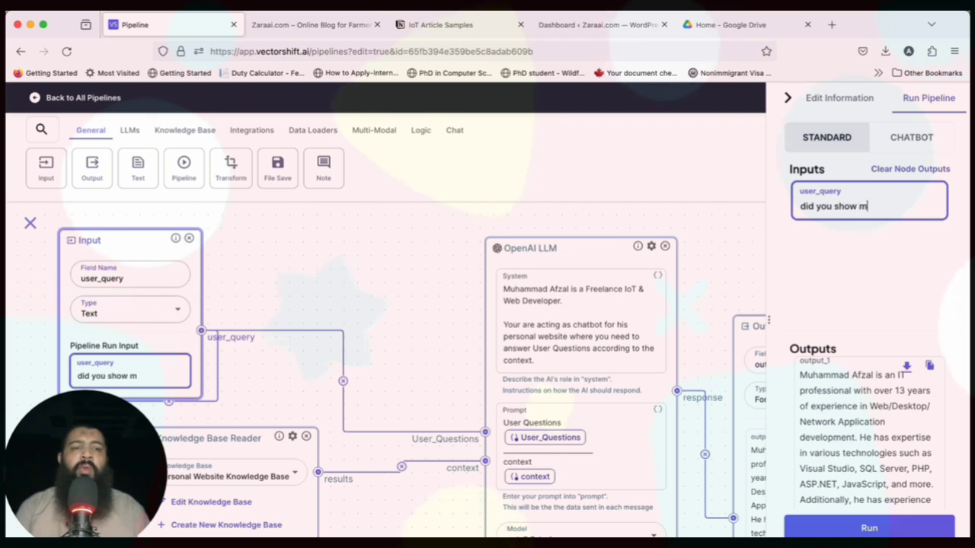
{"action": "type", "text": "e some of his sample projects regarding"}
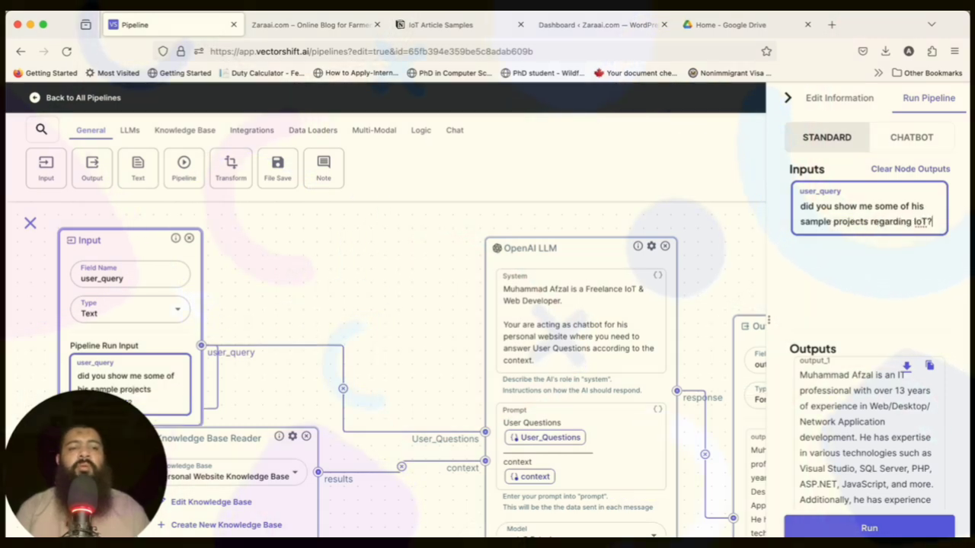
{"action": "type", "text": " IoT?"}
{"action": "left_click", "coordinate": [869, 527]}
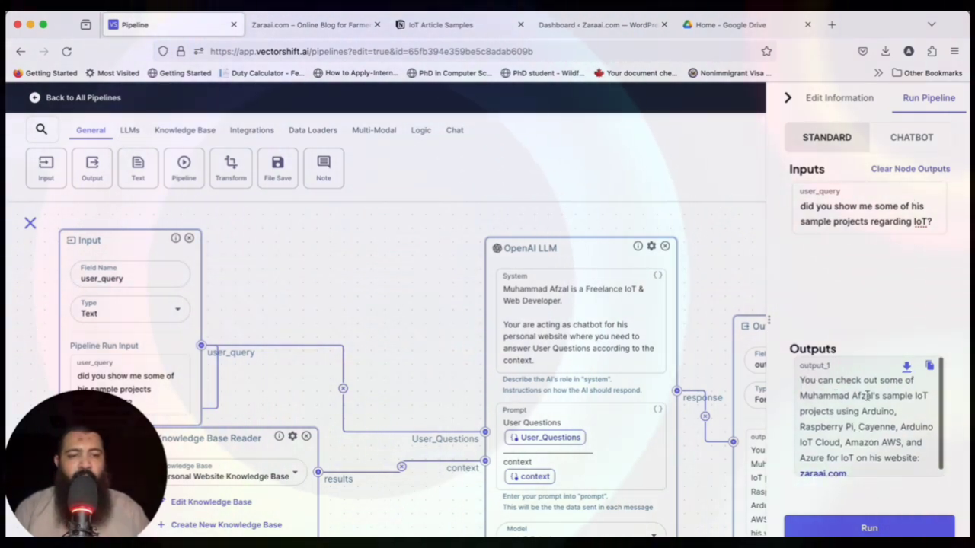
{"action": "scroll", "coordinate": [865, 457], "scroll_direction": "down", "scroll_amount": 1}
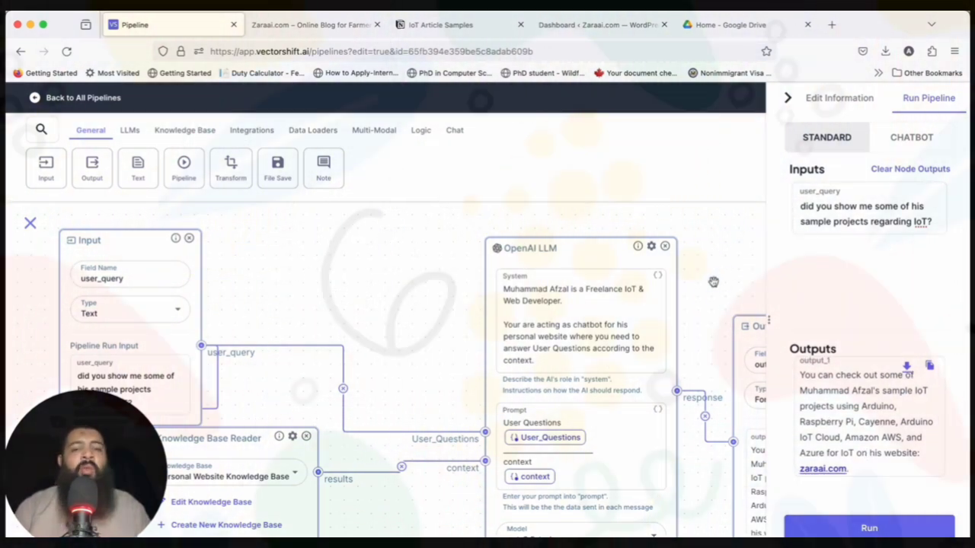
- Set the Knowledge Base Reader's Max Chunks Per Query to 4, then rerun the same query and review the answer
{"action": "left_click", "coordinate": [292, 435]}
{"action": "left_click", "coordinate": [324, 442]}
{"action": "key", "text": "BackSpace"}
{"action": "type", "text": "4"}
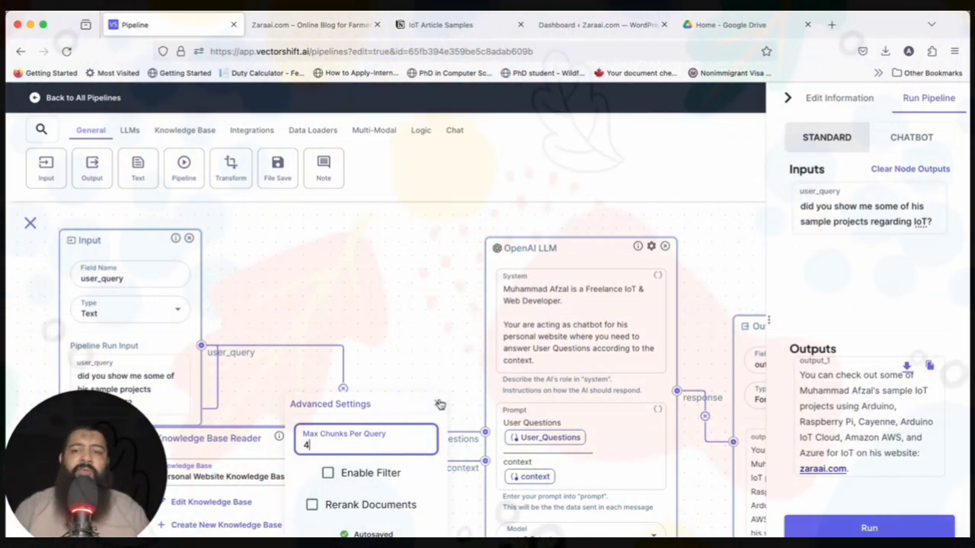
{"action": "left_click", "coordinate": [440, 404]}
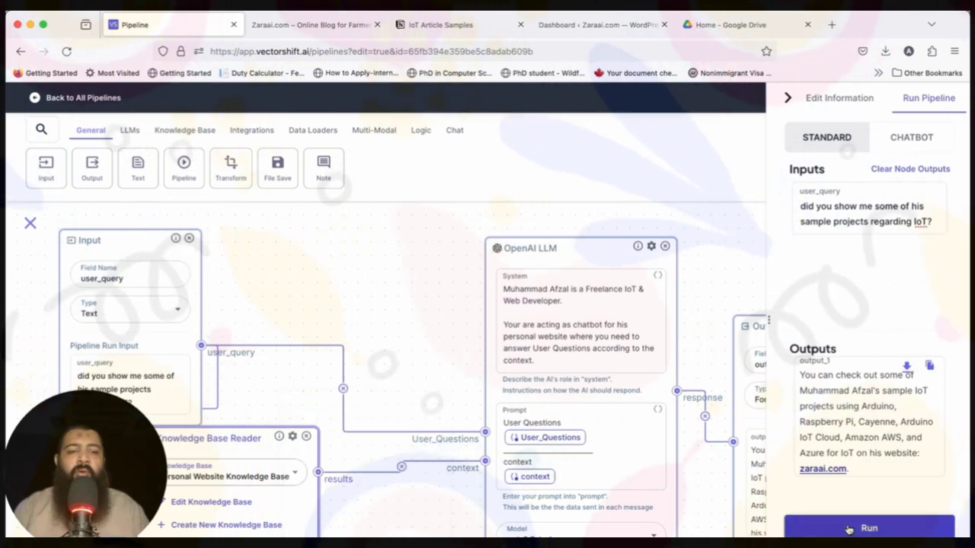
{"action": "left_click", "coordinate": [849, 528]}
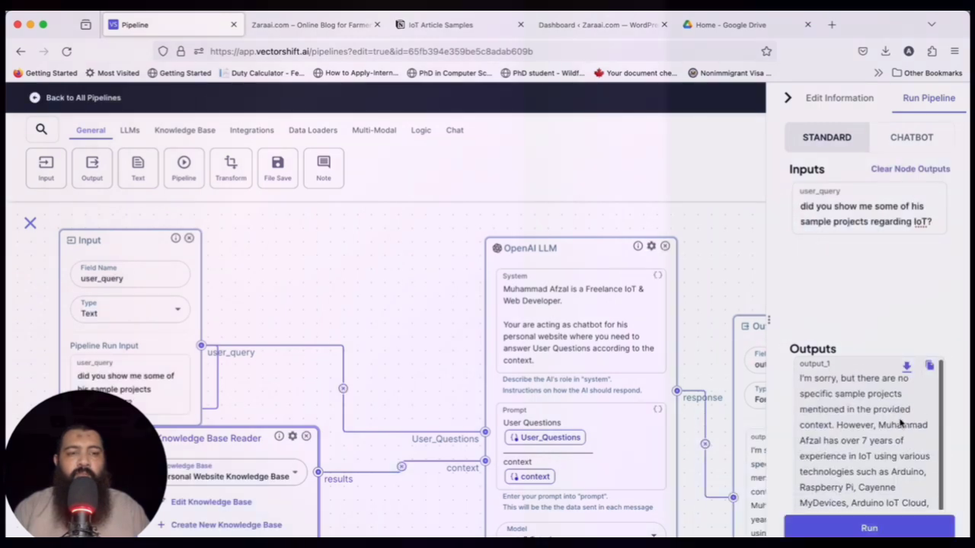
{"action": "scroll", "coordinate": [902, 422], "scroll_direction": "down", "scroll_amount": 1}
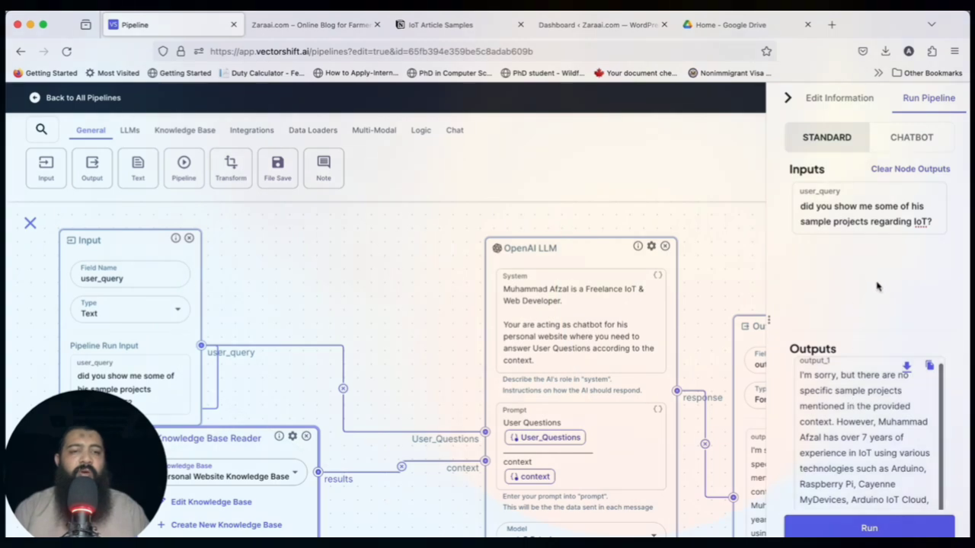
- Shift the OpenAI LLM node slightly up and left, switch its model to gpt-4-turbo, and rerun the IoT projects query
{"action": "left_click_drag", "start_coordinate": [583, 246], "coordinate": [541, 234]}
{"action": "left_click", "coordinate": [611, 528]}
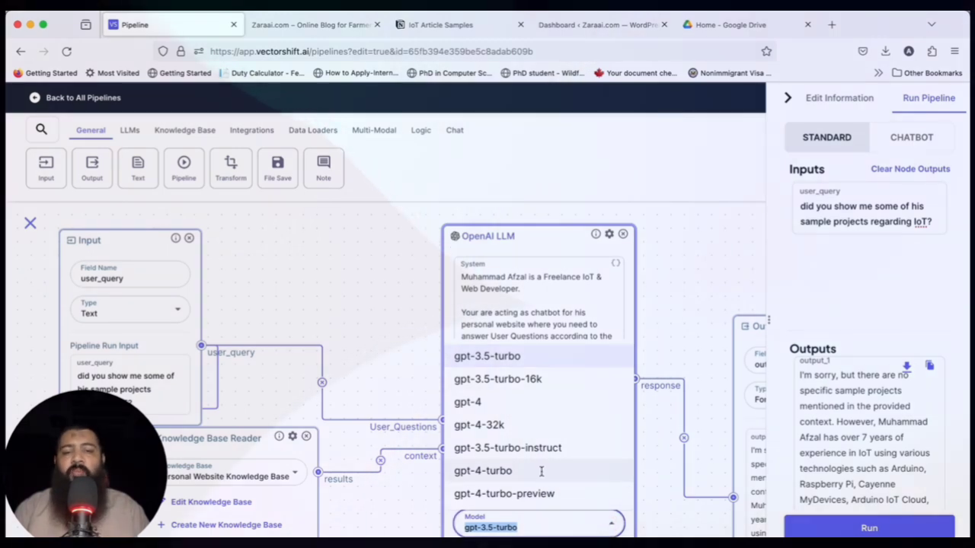
{"action": "left_click", "coordinate": [541, 472]}
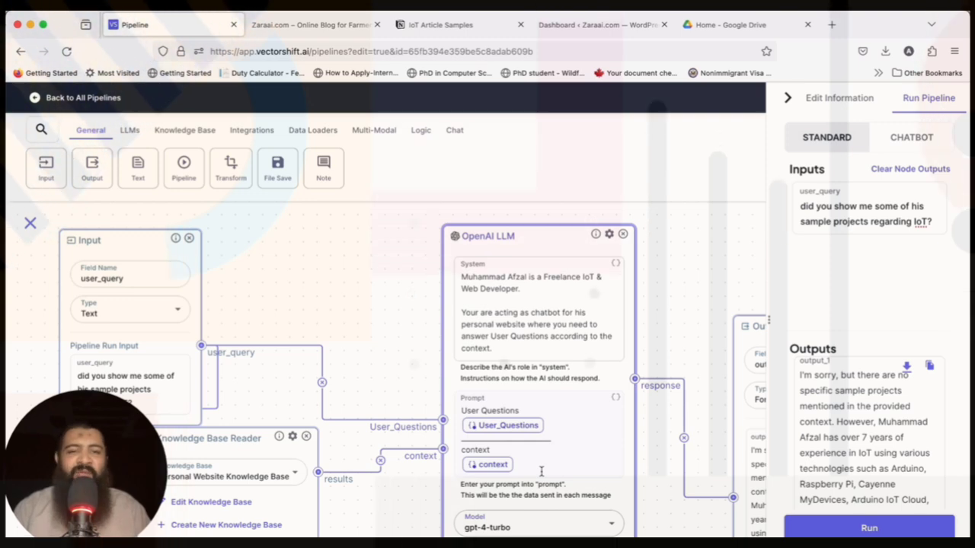
{"action": "left_click", "coordinate": [864, 529]}
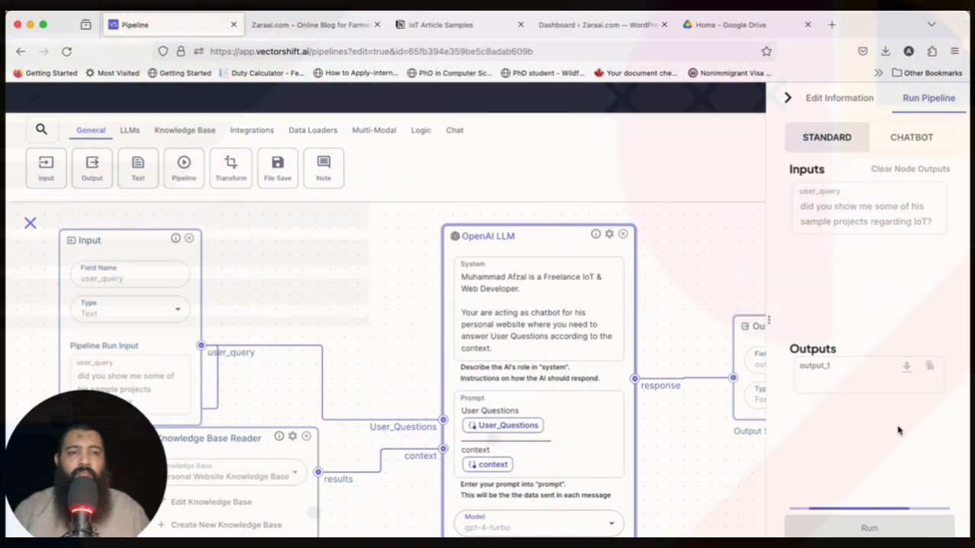
{"action": "scroll", "coordinate": [713, 385], "scroll_direction": "down", "scroll_amount": 2}
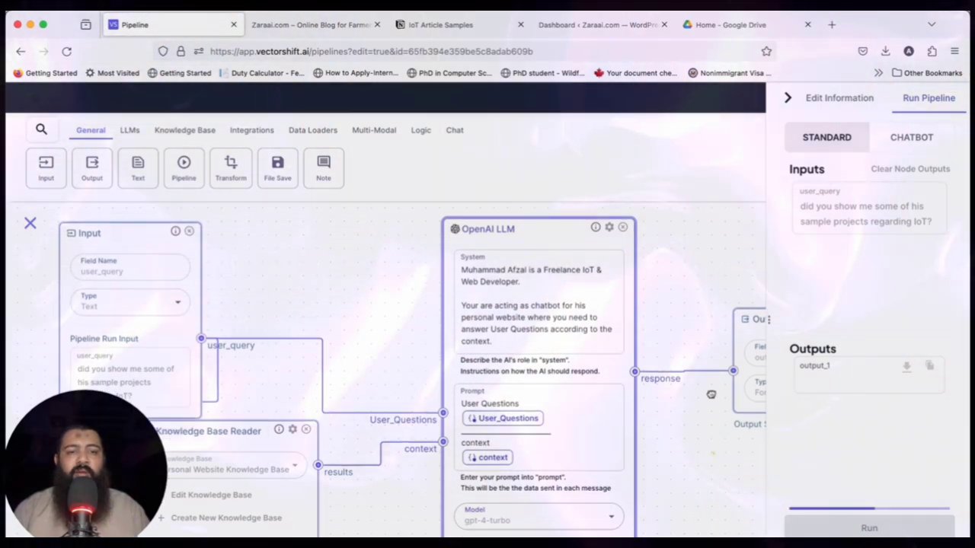
{"action": "scroll", "coordinate": [710, 395], "scroll_direction": "up", "scroll_amount": 1}
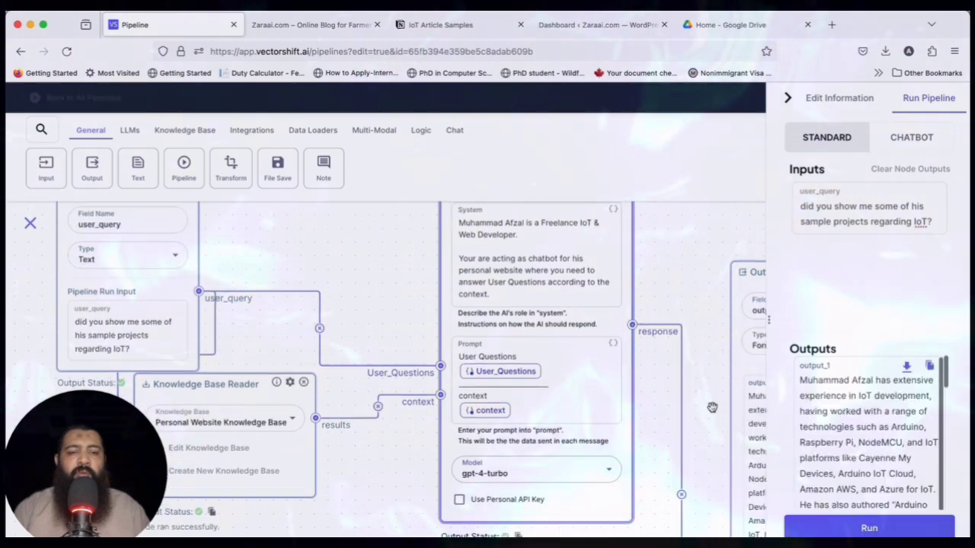
{"action": "scroll", "coordinate": [850, 423], "scroll_direction": "up", "scroll_amount": 1}
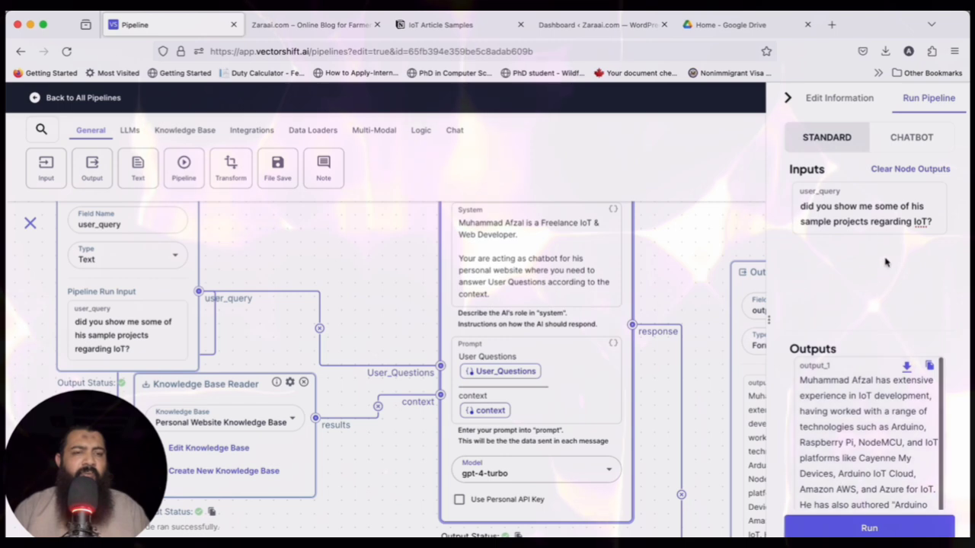
- Run the pipeline with the user_query "did he have publications?" and read through the whole answer
{"action": "triple_click", "coordinate": [886, 221]}
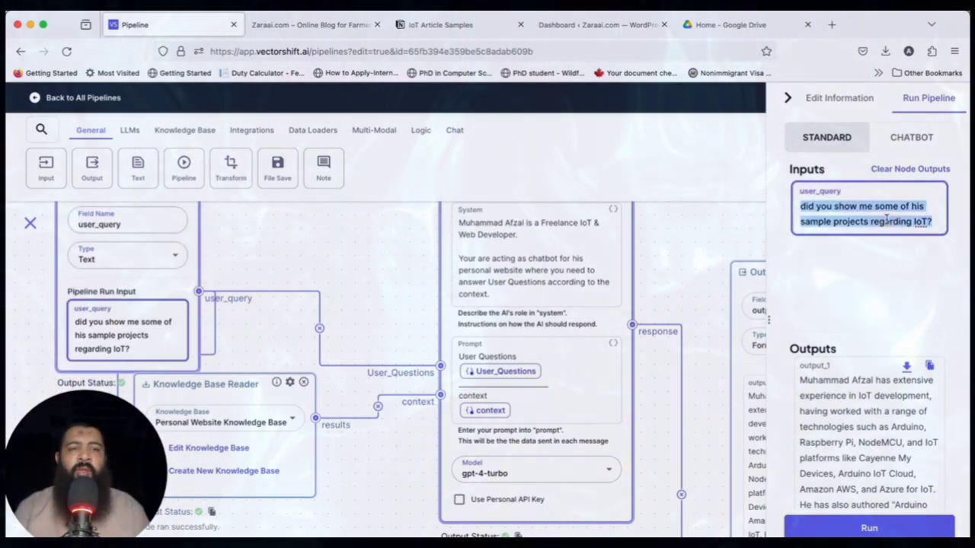
{"action": "type", "text": "did he have pub"}
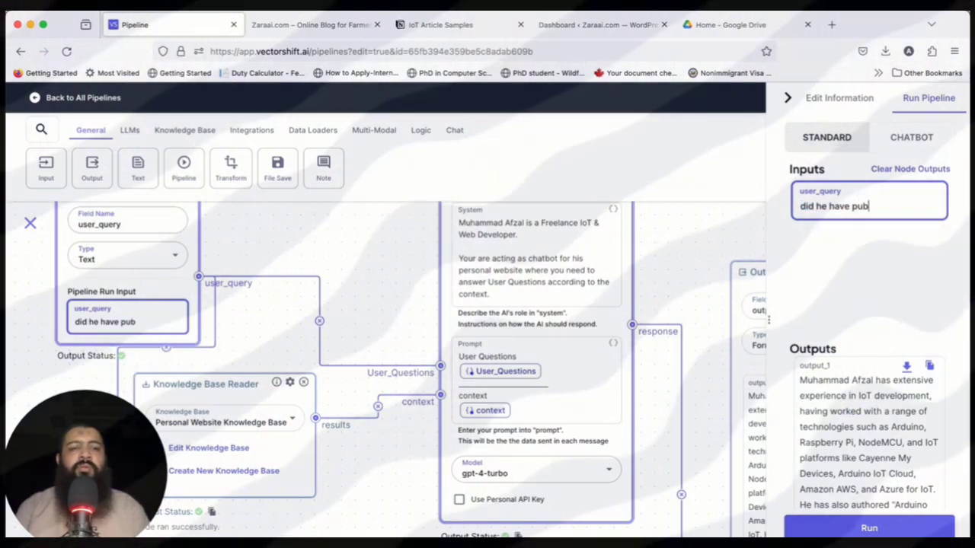
{"action": "type", "text": "lications?"}
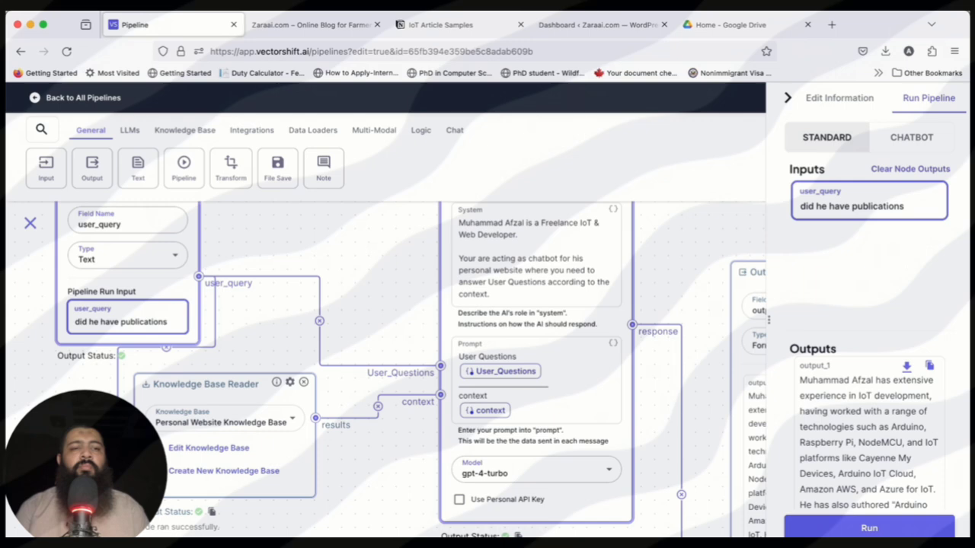
{"action": "left_click", "coordinate": [871, 529]}
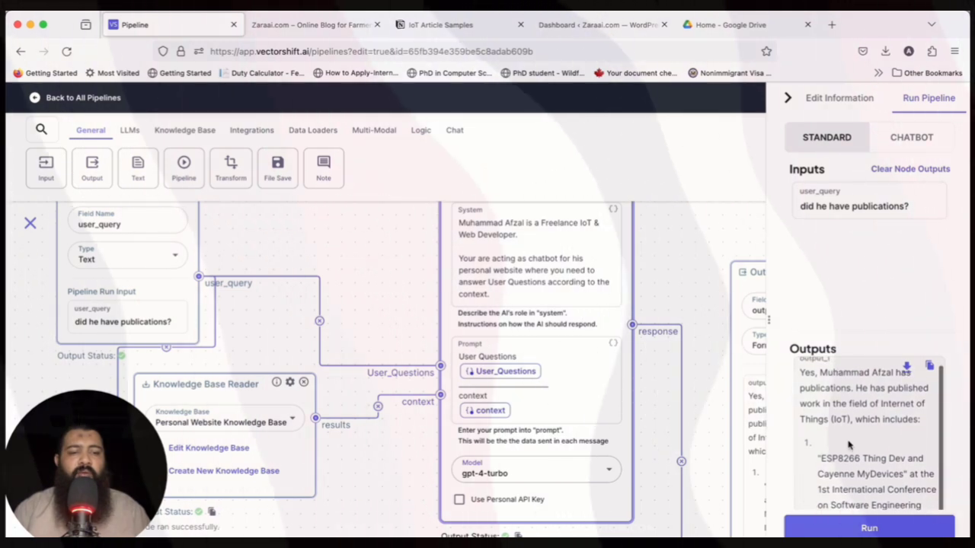
{"action": "scroll", "coordinate": [871, 473], "scroll_direction": "down", "scroll_amount": 1}
{"action": "scroll", "coordinate": [871, 472], "scroll_direction": "down", "scroll_amount": 3}
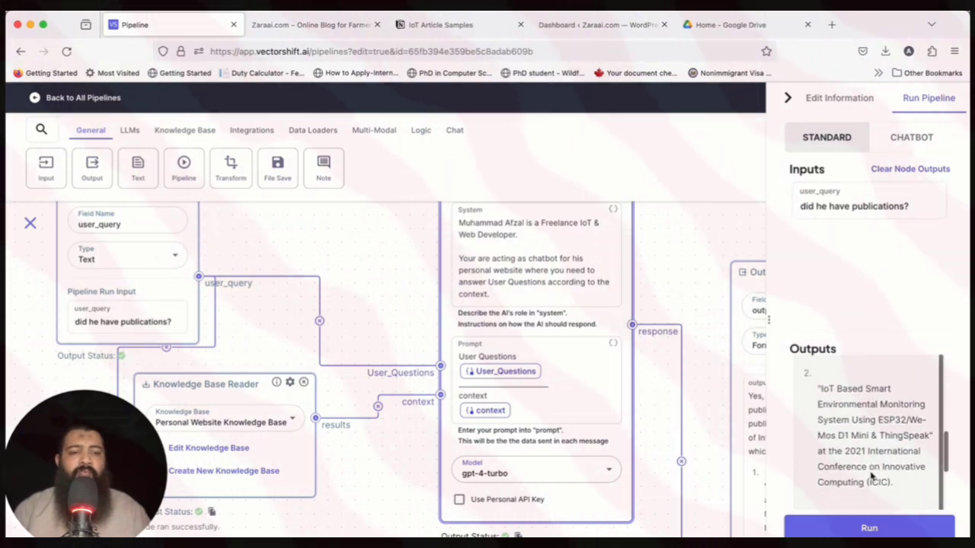
{"action": "scroll", "coordinate": [842, 402], "scroll_direction": "down", "scroll_amount": 3}
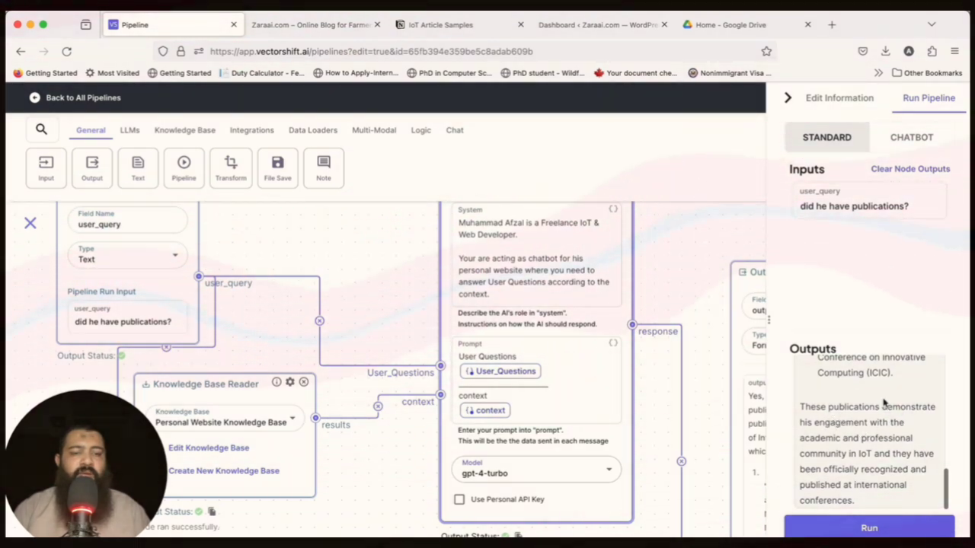
{"action": "scroll", "coordinate": [855, 403], "scroll_direction": "up", "scroll_amount": 1}
- Run the pipeline with the user_query "show me his work experience" and read through the whole answer
{"action": "left_click", "coordinate": [919, 207]}
{"action": "key", "text": "super+a"}
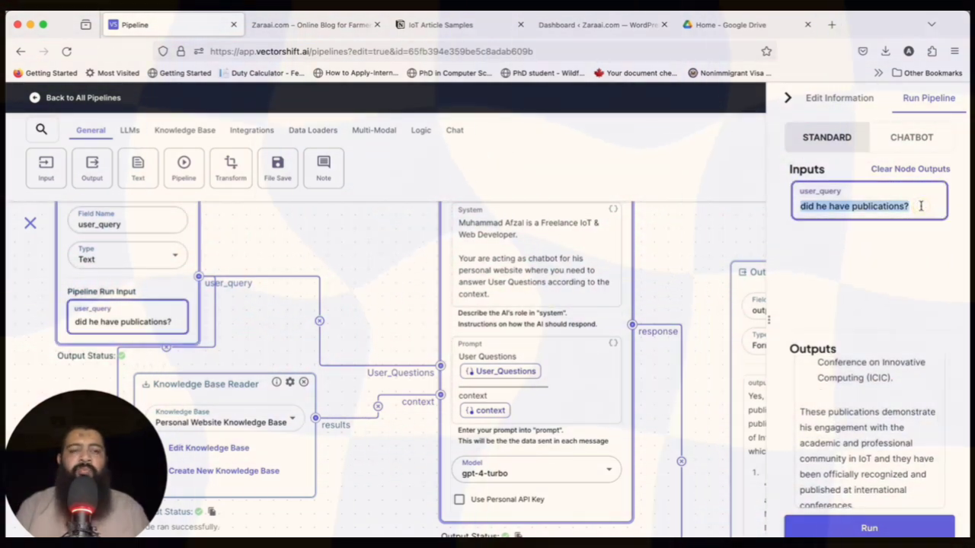
{"action": "key", "text": "BackSpace"}
{"action": "type", "text": "h"}
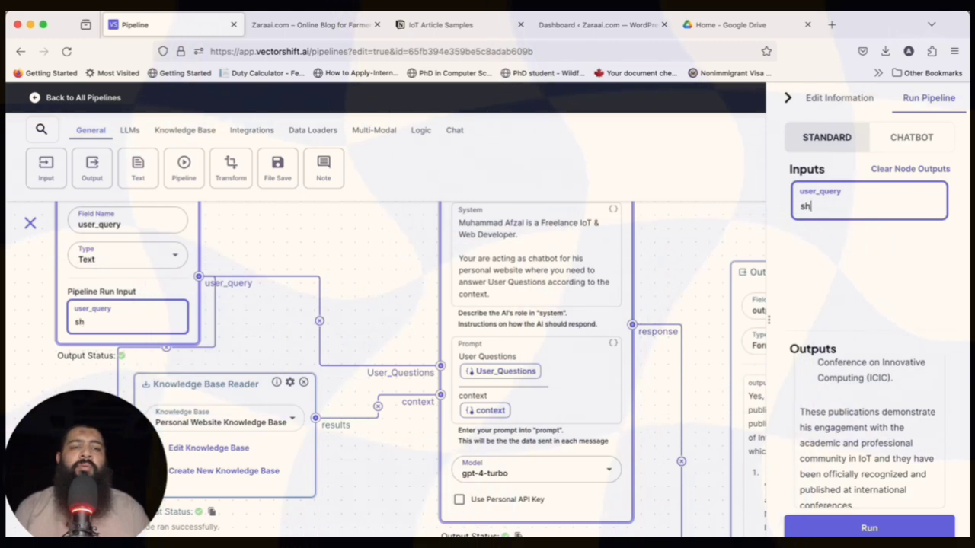
{"action": "type", "text": "ow me his work"}
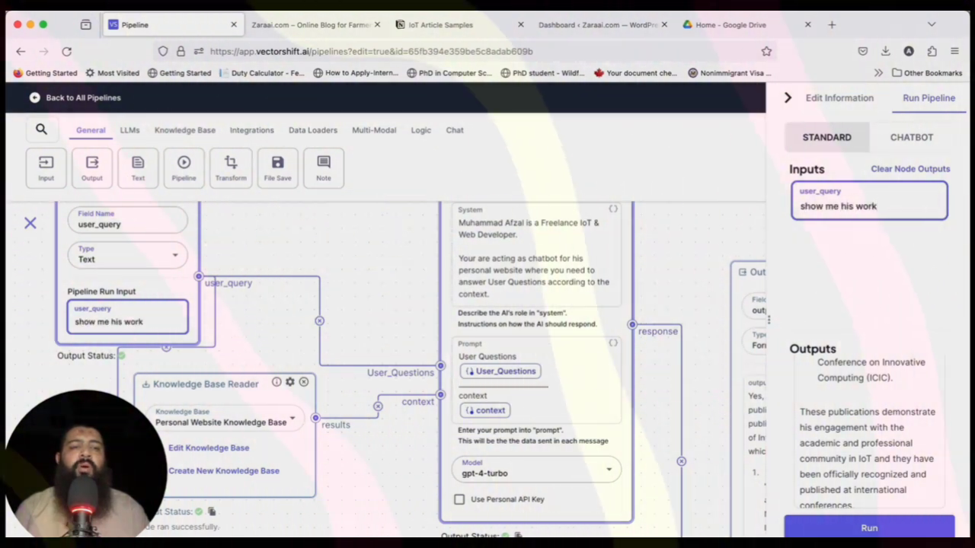
{"action": "type", "text": " experience"}
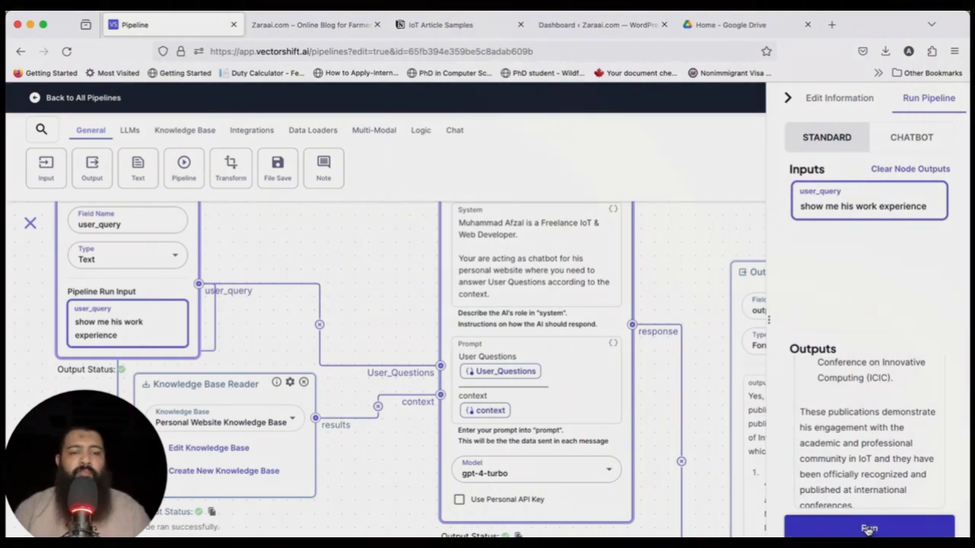
{"action": "key", "text": "Return"}
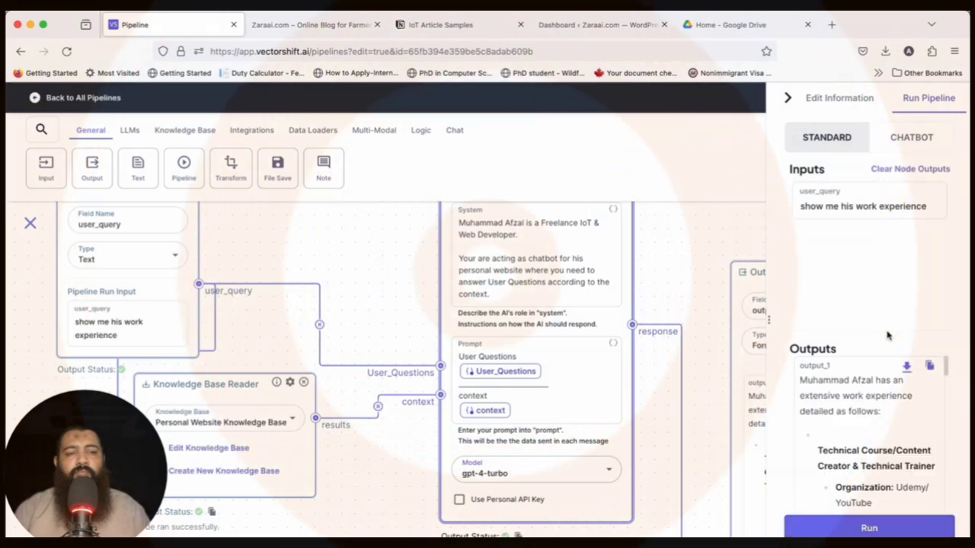
{"action": "scroll", "coordinate": [868, 449], "scroll_direction": "down", "scroll_amount": 5}
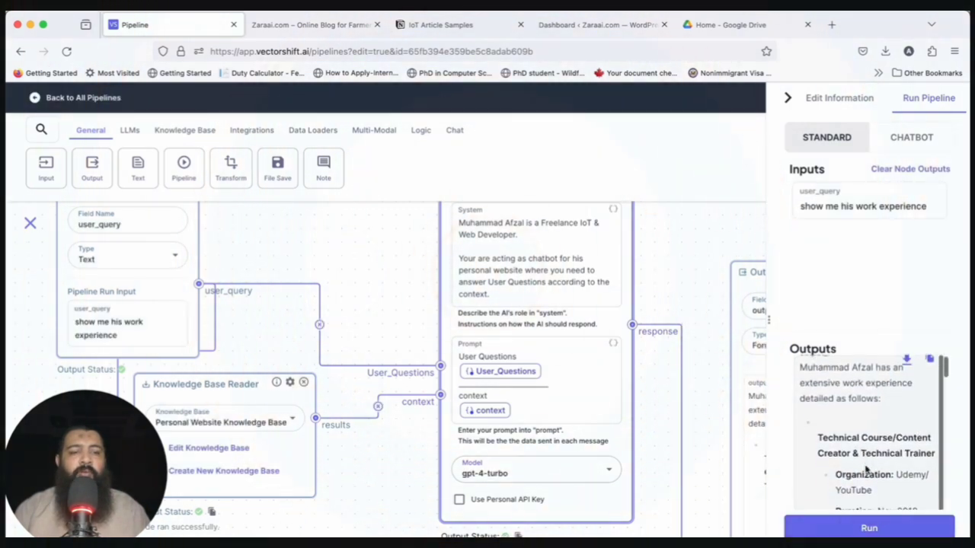
{"action": "scroll", "coordinate": [866, 468], "scroll_direction": "up", "scroll_amount": 3}
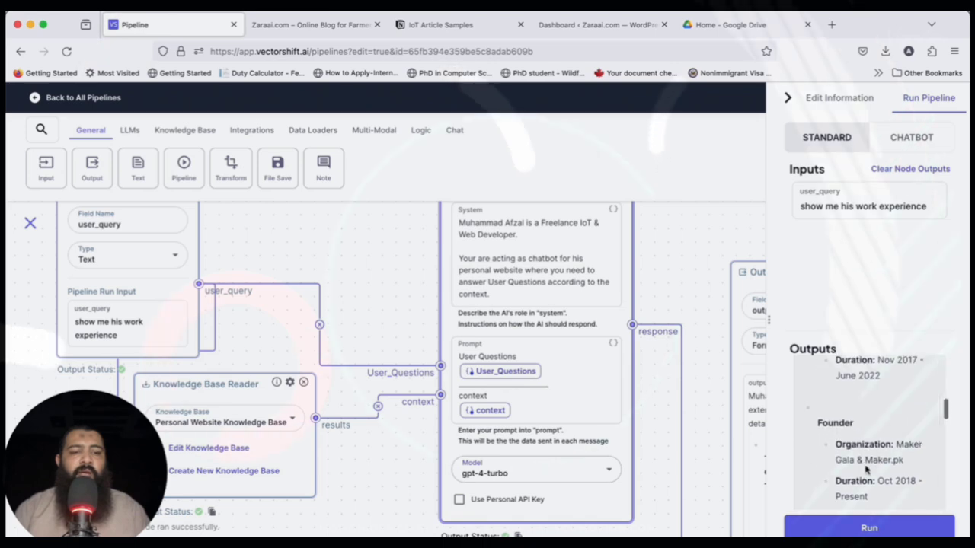
{"action": "scroll", "coordinate": [866, 468], "scroll_direction": "down", "scroll_amount": 8}
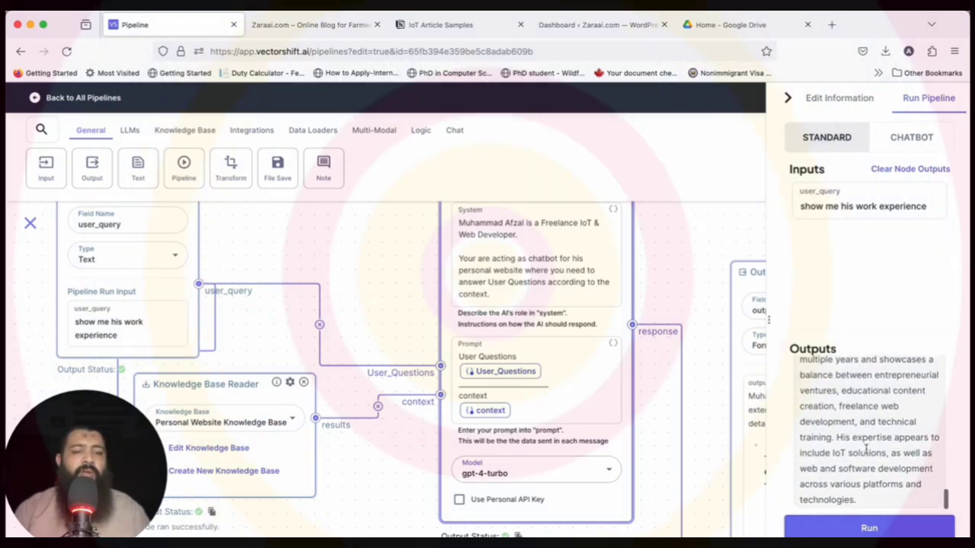
{"action": "scroll", "coordinate": [866, 450], "scroll_direction": "up", "scroll_amount": 5}
{"action": "scroll", "coordinate": [866, 450], "scroll_direction": "up", "scroll_amount": 10}
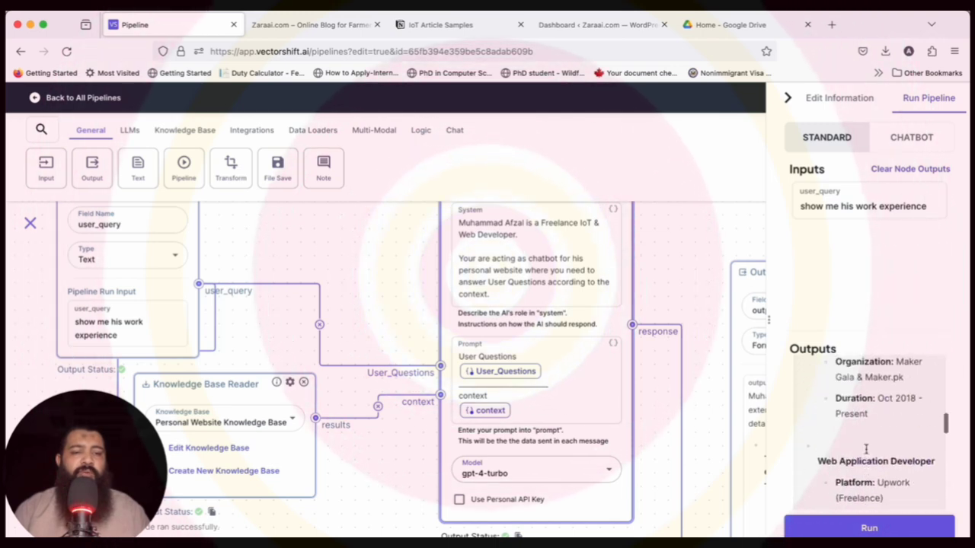
- Run the pipeline with the user_query "how to reach him?" to test the contact information answer
{"action": "left_click", "coordinate": [929, 202]}
{"action": "key", "text": "ctrl+a"}
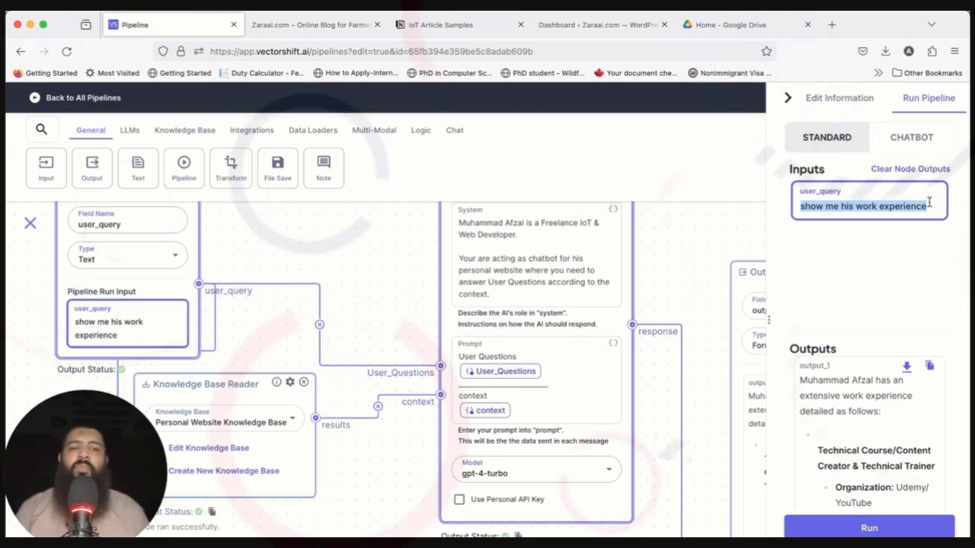
{"action": "type", "text": "how to rea"}
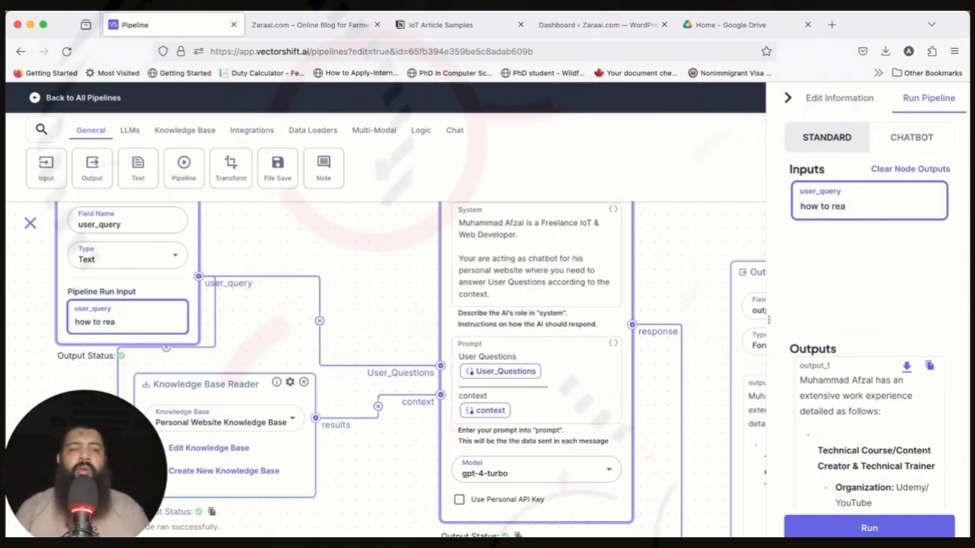
{"action": "type", "text": "ch him?"}
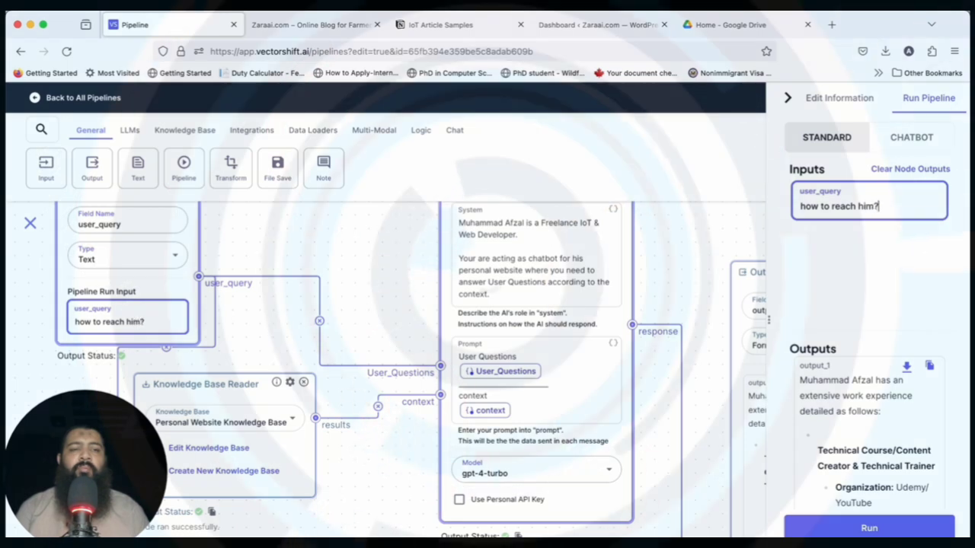
{"action": "left_click", "coordinate": [865, 528]}
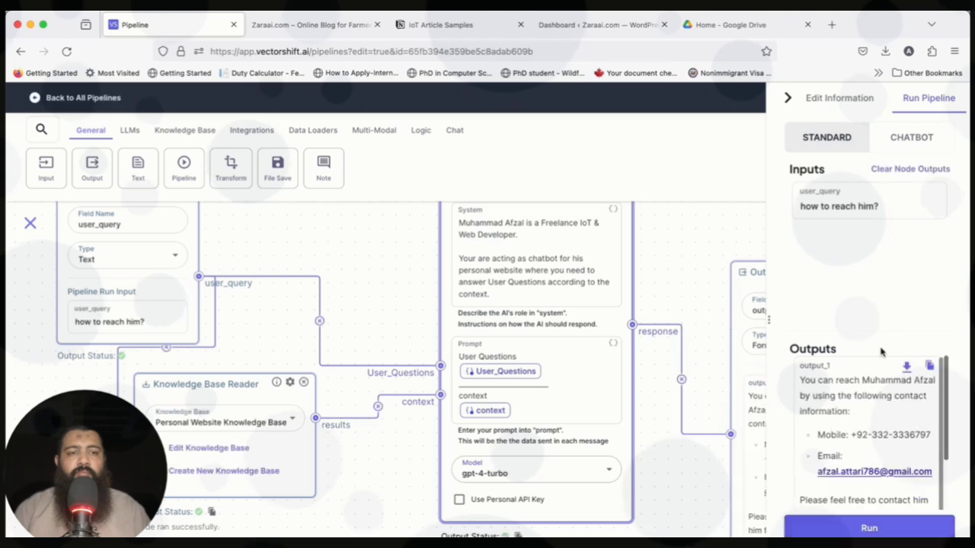
- Read the contact information answer, leave the pipeline run view, and save the pipeline
{"action": "scroll", "coordinate": [876, 428], "scroll_direction": "down", "scroll_amount": 1}
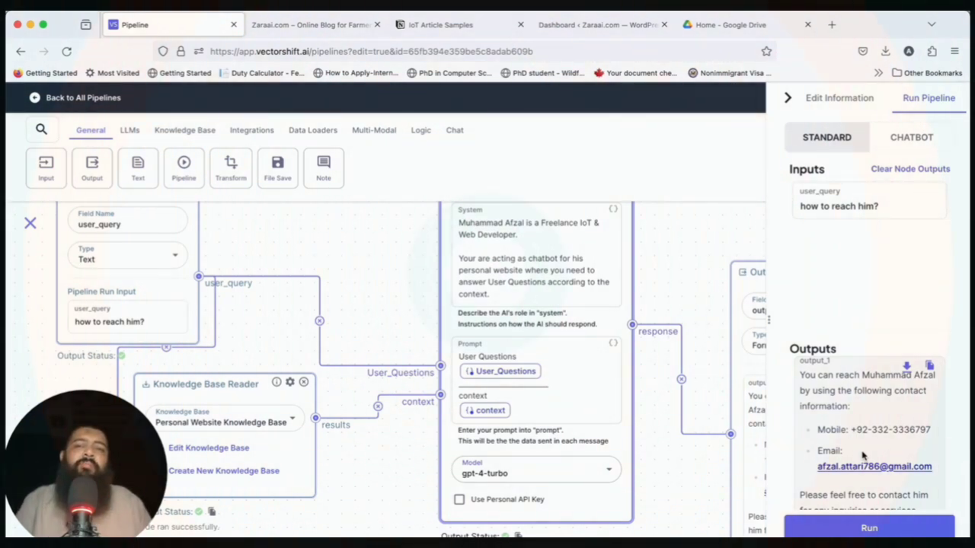
{"action": "left_click", "coordinate": [442, 24]}
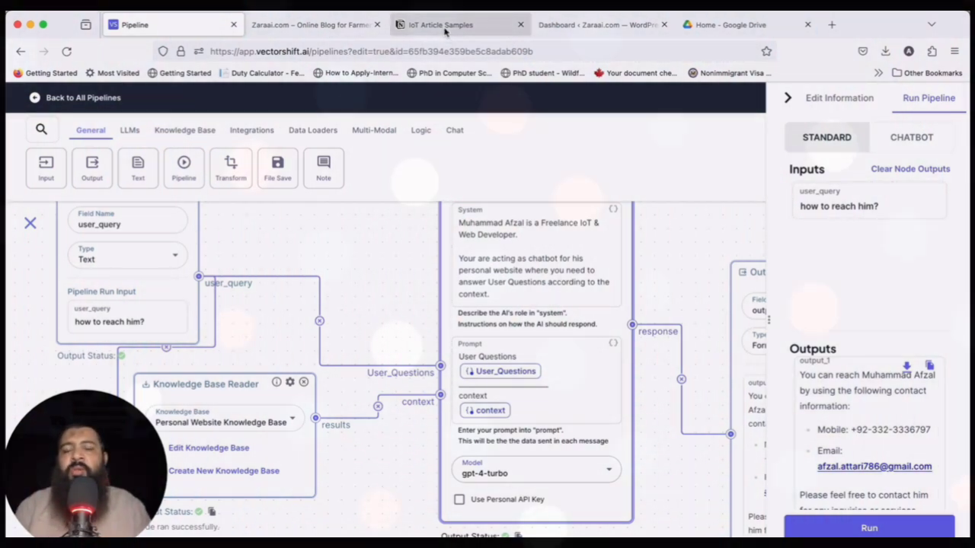
{"action": "left_click", "coordinate": [169, 26]}
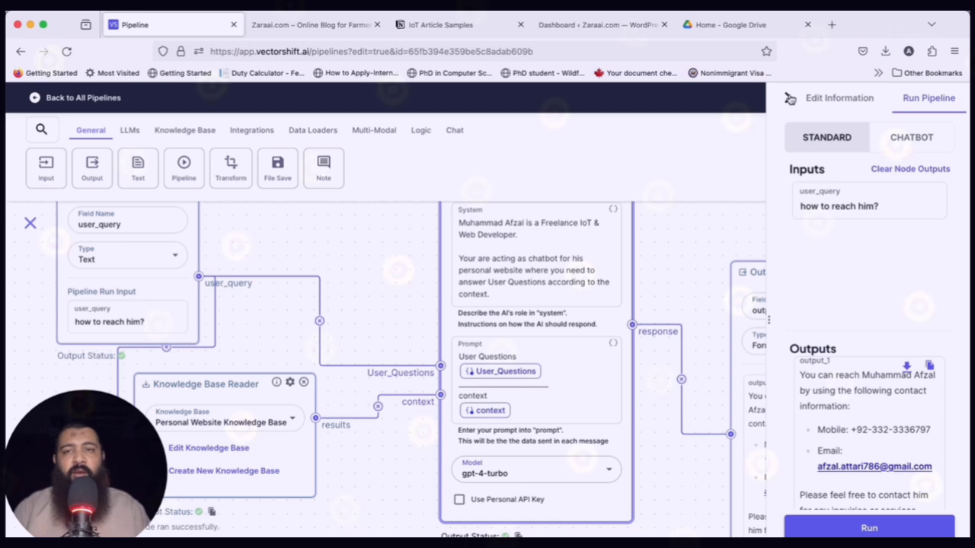
{"action": "left_click", "coordinate": [790, 99]}
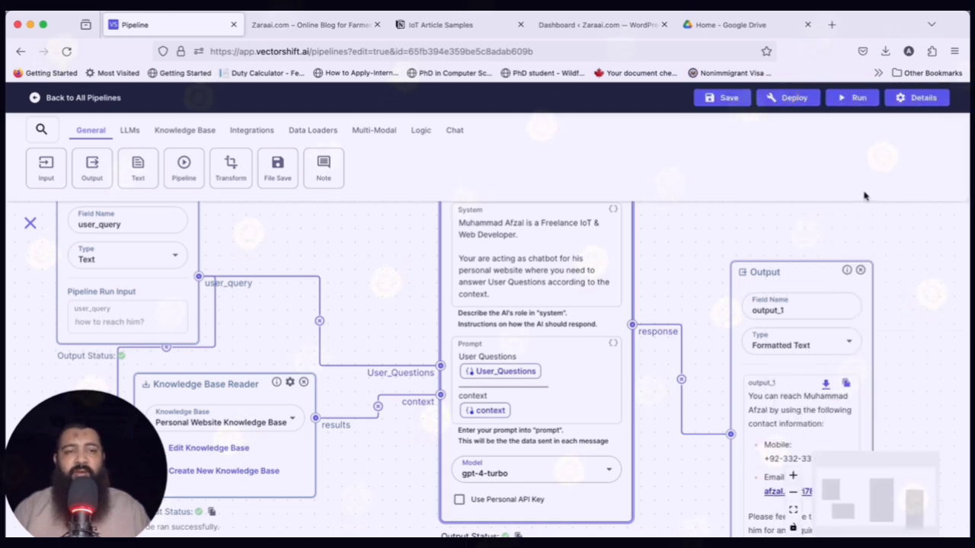
{"action": "left_click", "coordinate": [728, 99]}
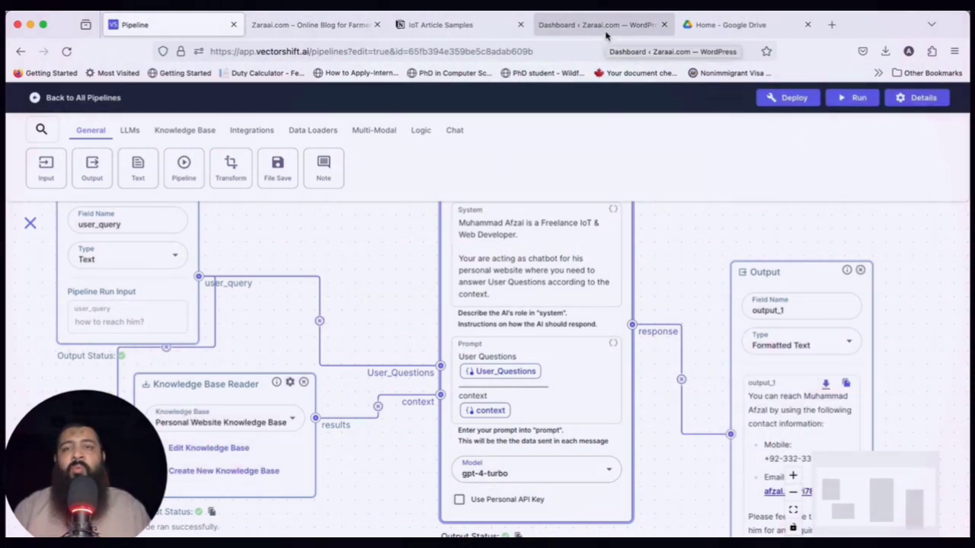
- Look through the zaraai.com home page where the chatbot belongs, and return to the pipeline
{"action": "left_click", "coordinate": [348, 25]}
{"action": "scroll", "coordinate": [396, 323], "scroll_direction": "down", "scroll_amount": 5}
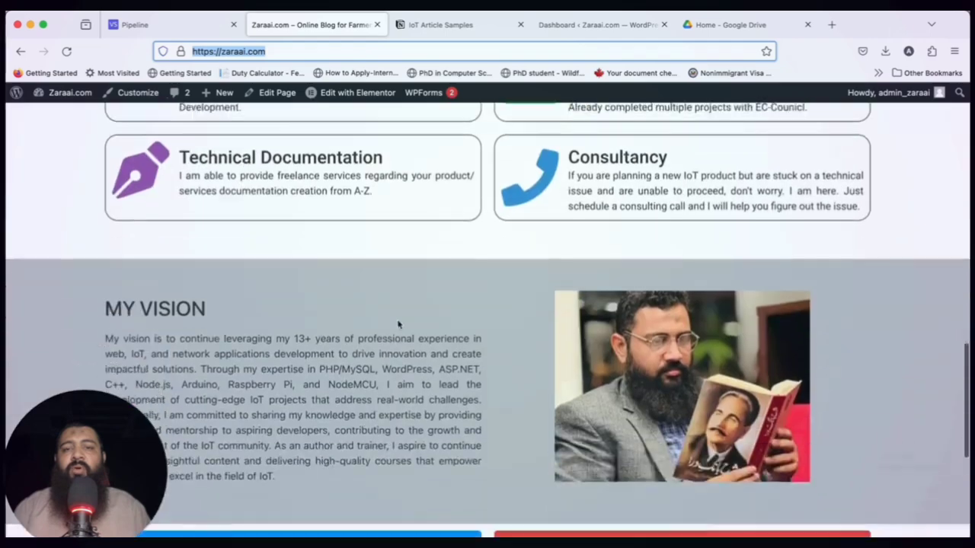
{"action": "scroll", "coordinate": [397, 323], "scroll_direction": "up", "scroll_amount": 10}
{"action": "scroll", "coordinate": [398, 323], "scroll_direction": "down", "scroll_amount": 6}
{"action": "left_click", "coordinate": [172, 26]}
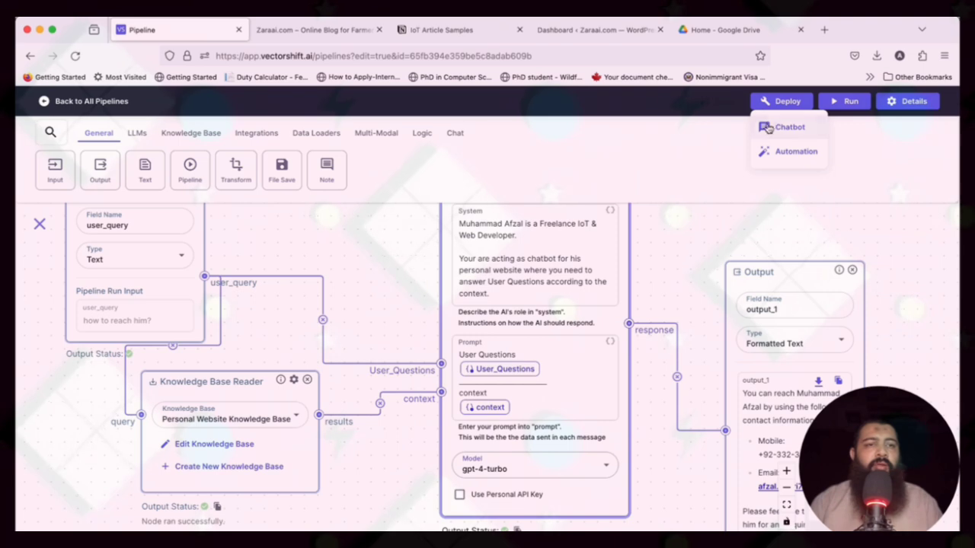
- Deploy the pipeline as a new chatbot, naming it with the site owner's full name followed by "ChatBot for Website"
{"action": "left_click", "coordinate": [797, 130]}
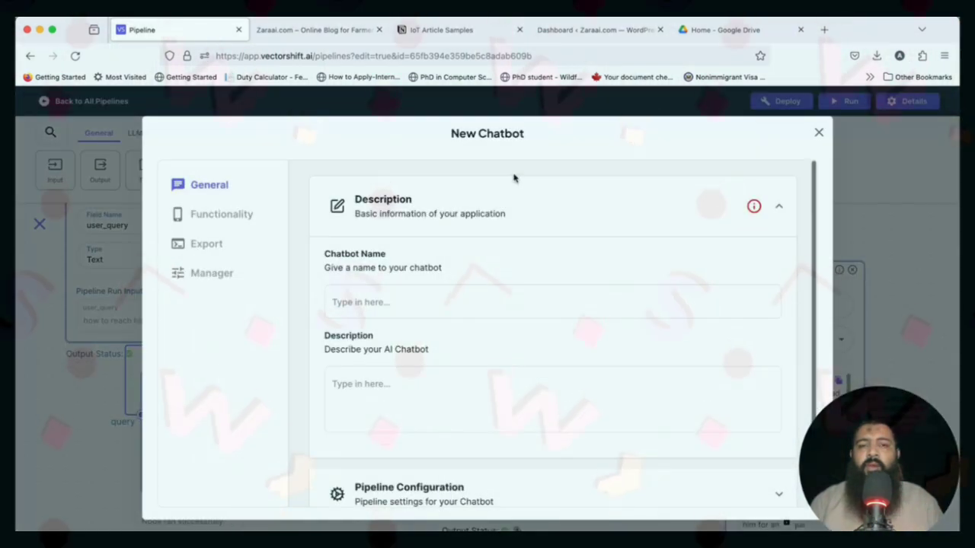
{"action": "left_click", "coordinate": [404, 292]}
{"action": "type", "text": "M"}
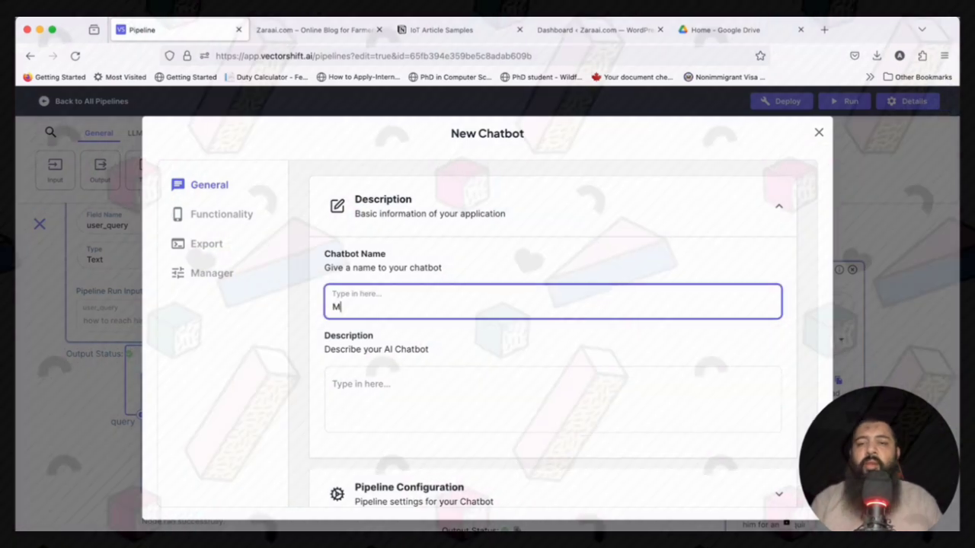
{"action": "type", "text": "uhammad Afzal ChatBot for Website"}
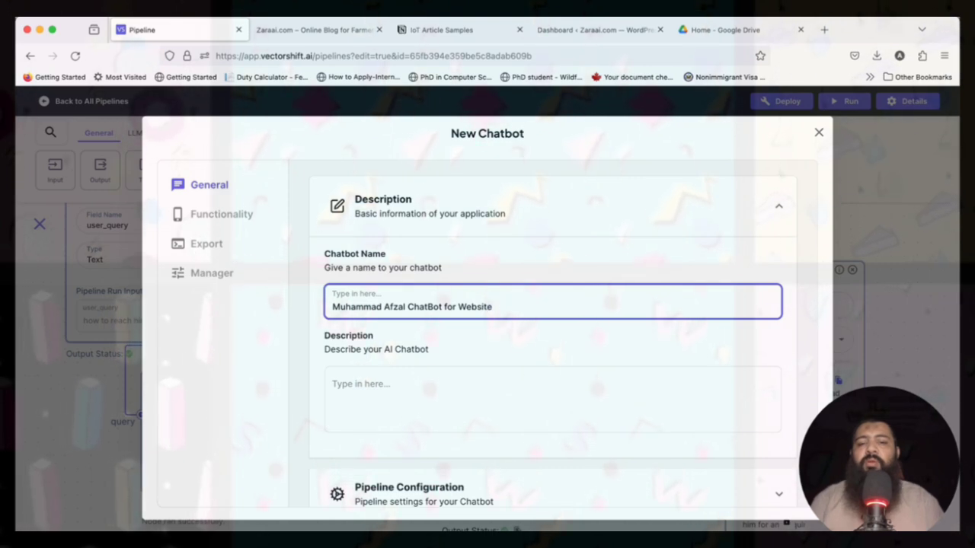
- Check the new chatbot's pipeline configuration, with user_query as input and output_1 as output, and save the chatbot
{"action": "key", "text": "super+a"}
{"action": "scroll", "coordinate": [346, 370], "scroll_direction": "down", "scroll_amount": 2}
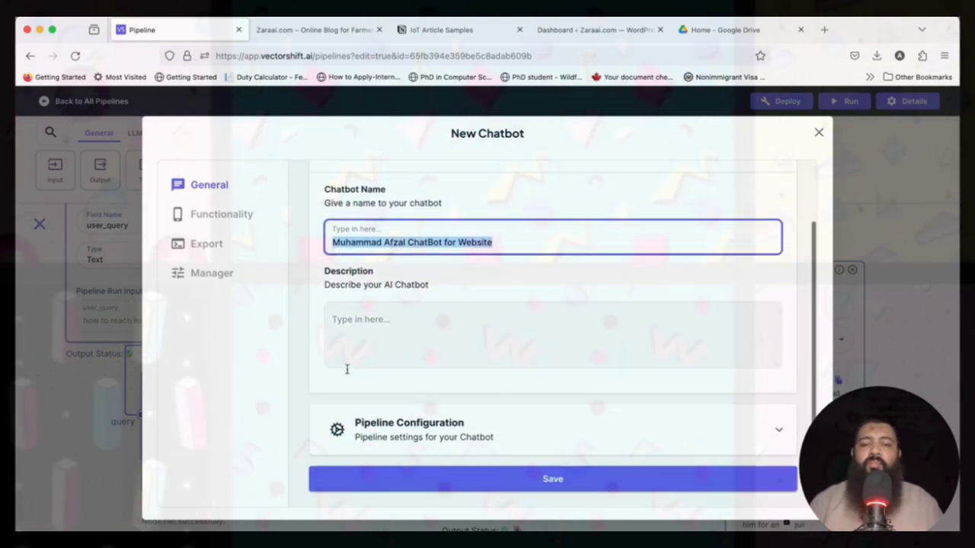
{"action": "left_click", "coordinate": [775, 438]}
{"action": "scroll", "coordinate": [642, 427], "scroll_direction": "down", "scroll_amount": 3}
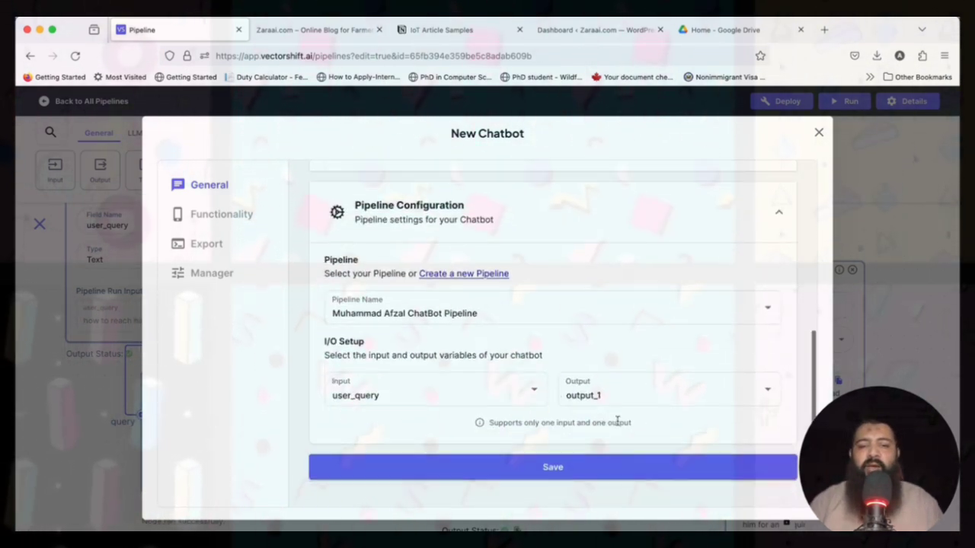
{"action": "left_click", "coordinate": [527, 479]}
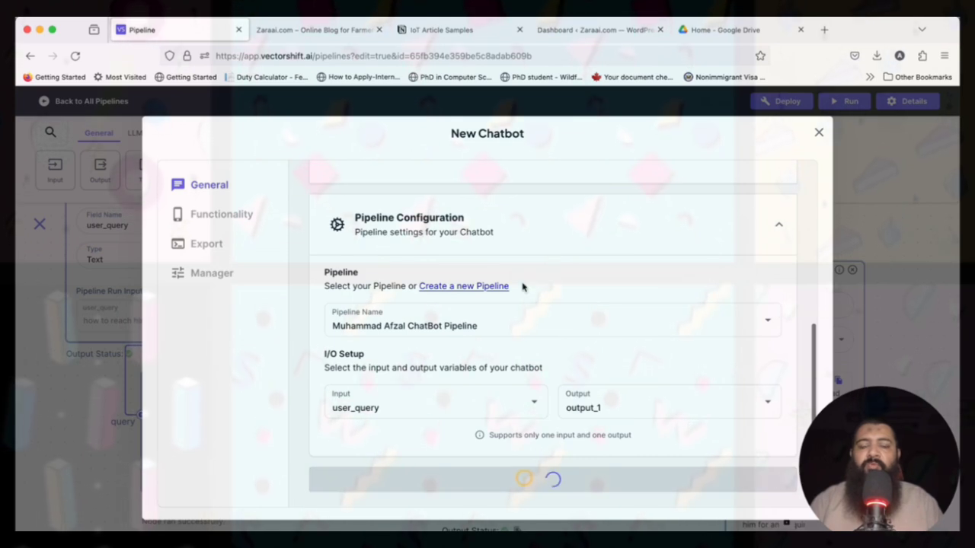
- Inspect the chatbot's functional features, such as its display name, user name and bot name
{"action": "left_click", "coordinate": [236, 221]}
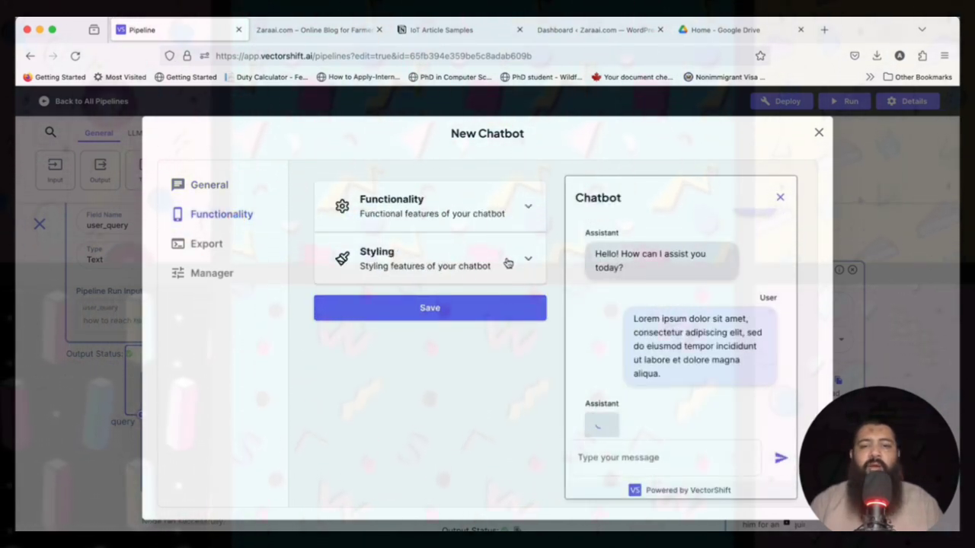
{"action": "left_click", "coordinate": [524, 210]}
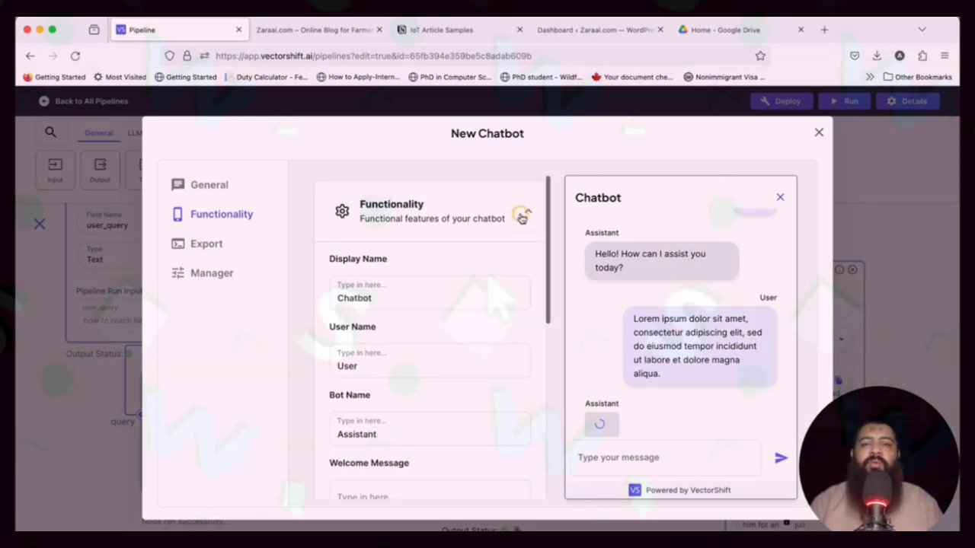
{"action": "left_click", "coordinate": [522, 218]}
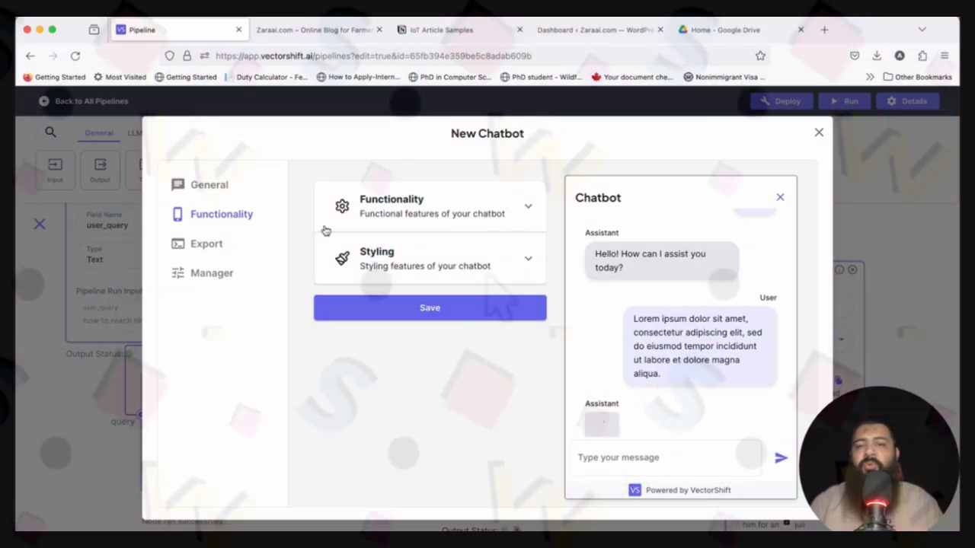
- Deploy the chatbot for export and copy its iframe embed code for websites
{"action": "left_click", "coordinate": [217, 246]}
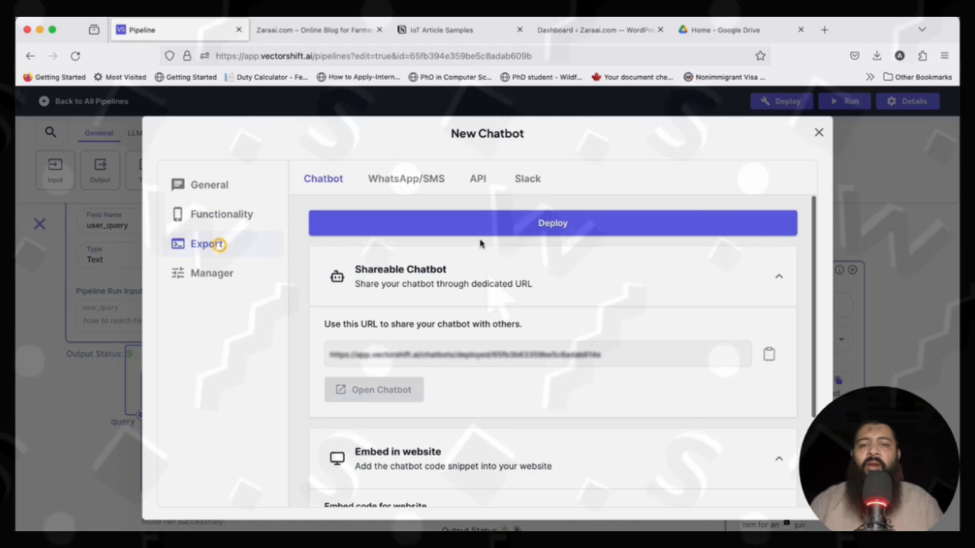
{"action": "left_click", "coordinate": [565, 231]}
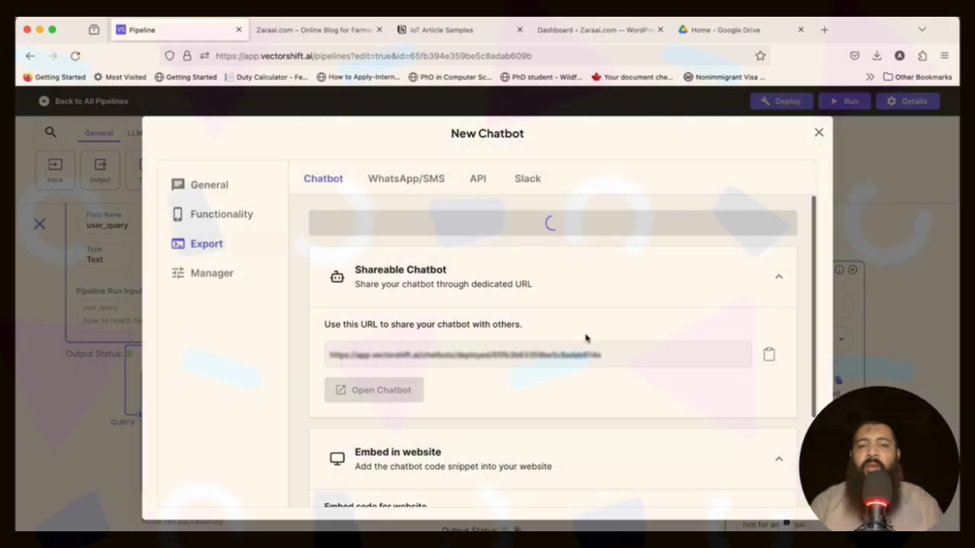
{"action": "scroll", "coordinate": [579, 337], "scroll_direction": "down", "scroll_amount": 3}
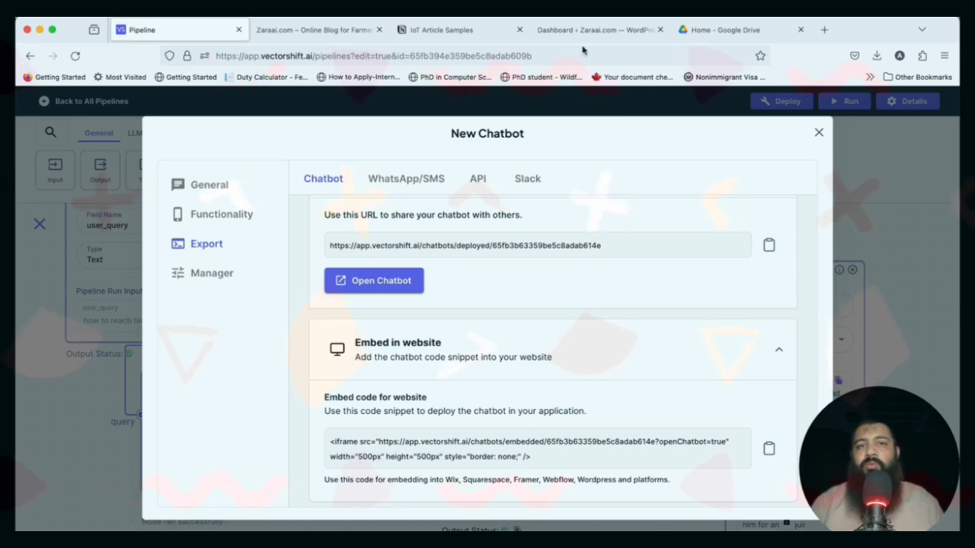
{"action": "left_click", "coordinate": [769, 449]}
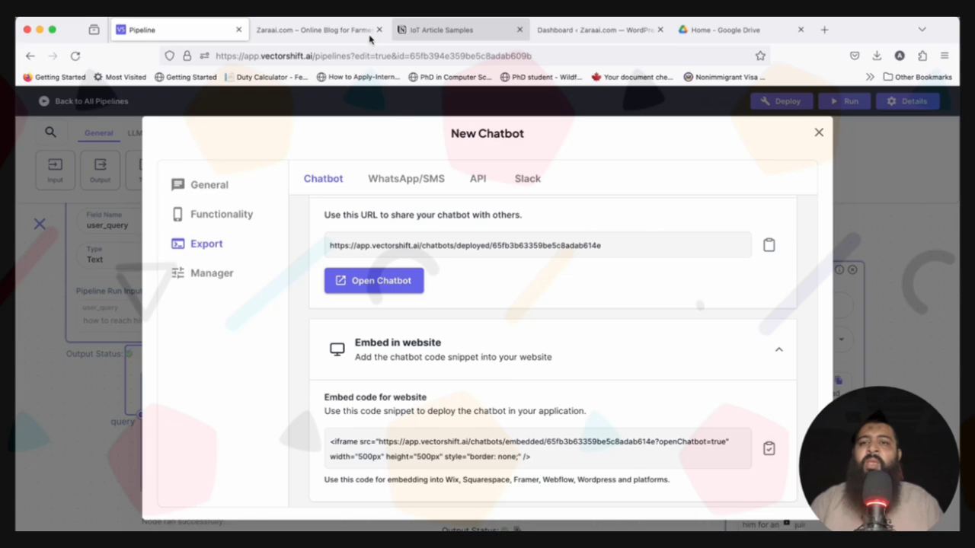
- Review the full zaraai.com home page down to its social media tiles before embedding the chatbot
{"action": "left_click", "coordinate": [371, 34]}
{"action": "scroll", "coordinate": [438, 303], "scroll_direction": "up", "scroll_amount": 10}
{"action": "scroll", "coordinate": [438, 301], "scroll_direction": "down", "scroll_amount": 5}
{"action": "scroll", "coordinate": [438, 302], "scroll_direction": "down", "scroll_amount": 5}
{"action": "scroll", "coordinate": [438, 302], "scroll_direction": "up", "scroll_amount": 10}
{"action": "scroll", "coordinate": [439, 305], "scroll_direction": "down", "scroll_amount": 10}
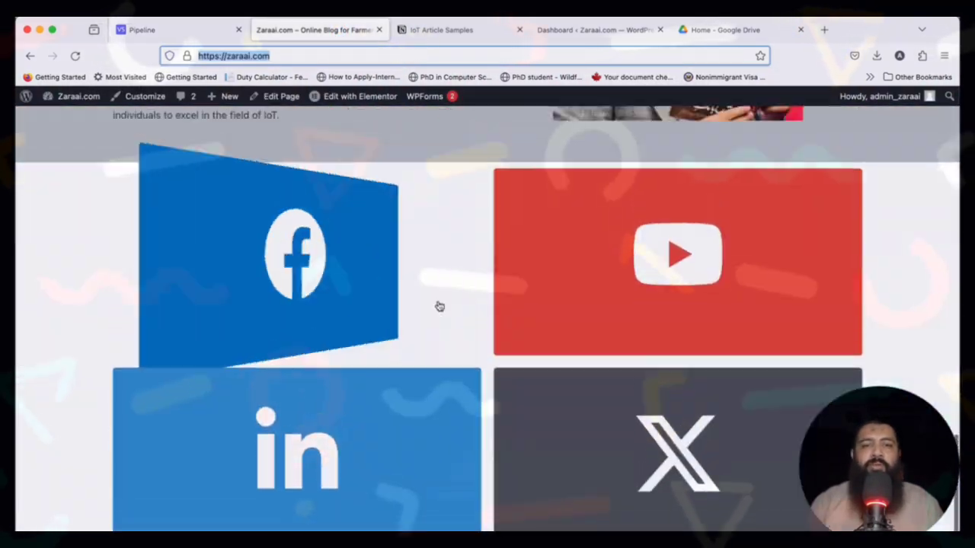
{"action": "scroll", "coordinate": [440, 306], "scroll_direction": "up", "scroll_amount": 5}
- In the WordPress admin, find plugins for "insert header and footer", then install and activate Insert Headers And Footers by WPBrigade
{"action": "left_click", "coordinate": [596, 30]}
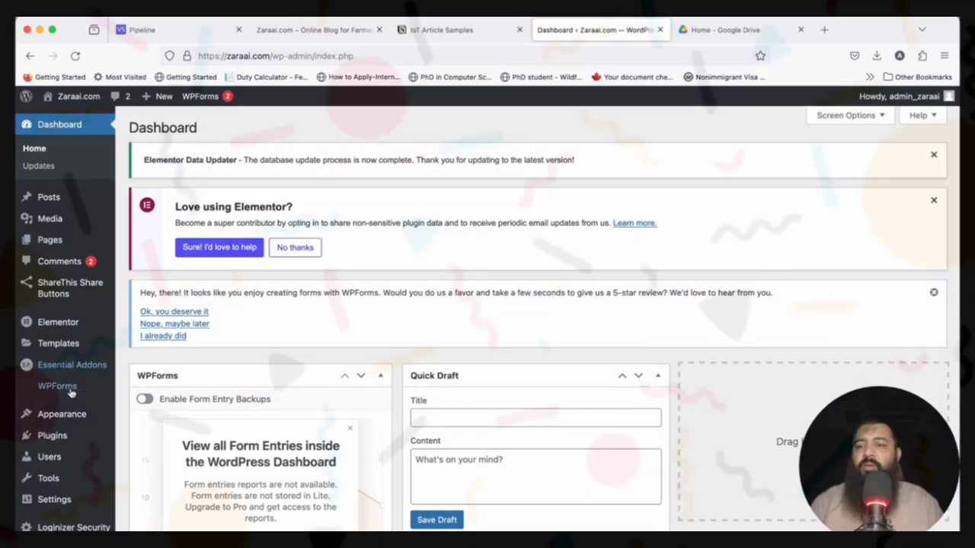
{"action": "mouse_move", "coordinate": [77, 415]}
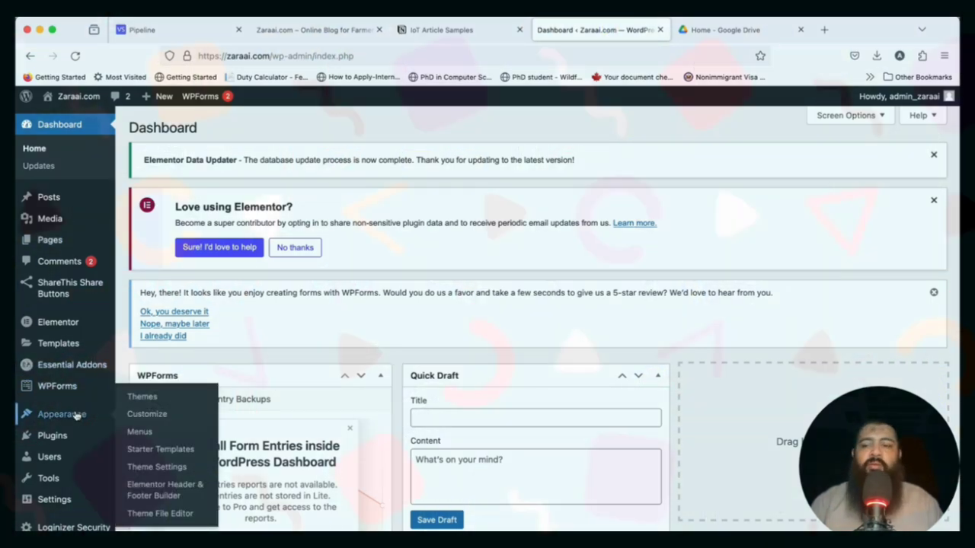
{"action": "mouse_move", "coordinate": [70, 435]}
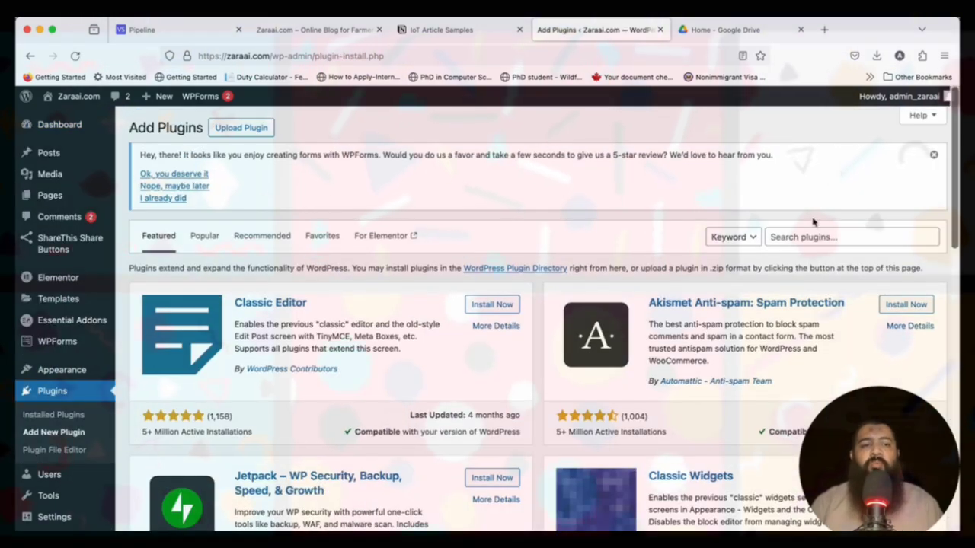
{"action": "type", "text": "insert"}
{"action": "key", "text": "Down"}
{"action": "key", "text": "Return"}
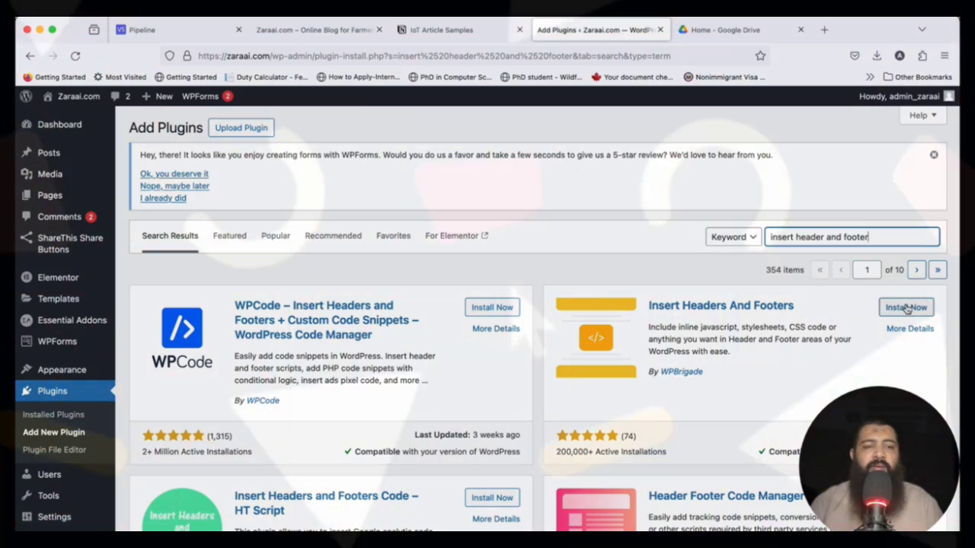
{"action": "left_click", "coordinate": [903, 307]}
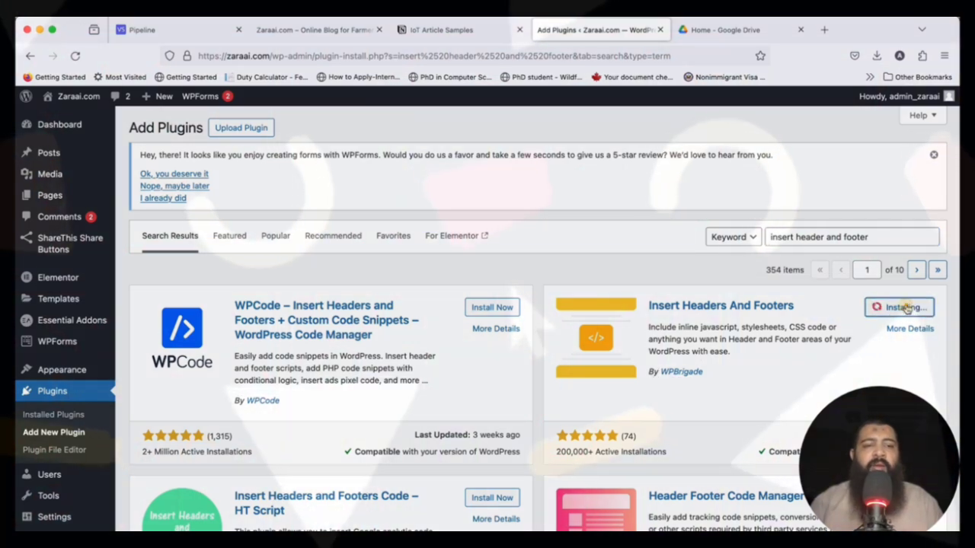
{"action": "left_click", "coordinate": [918, 307]}
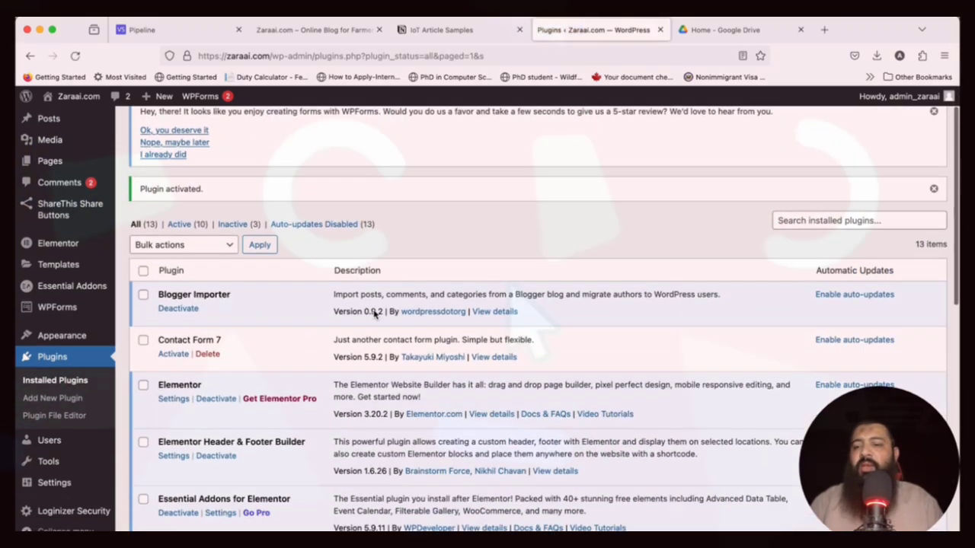
- Paste the copied chatbot iframe code into the footer scripts of the WP Headers and Footers settings and save the changes
{"action": "scroll", "coordinate": [82, 523], "scroll_direction": "down", "scroll_amount": 5}
{"action": "mouse_move", "coordinate": [78, 490]}
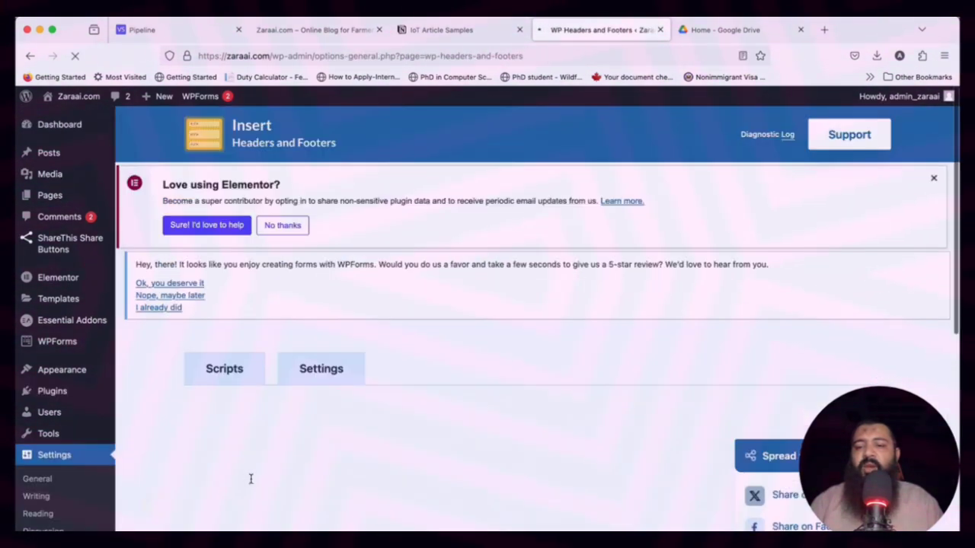
{"action": "scroll", "coordinate": [409, 358], "scroll_direction": "down", "scroll_amount": 10}
{"action": "left_click", "coordinate": [352, 270]}
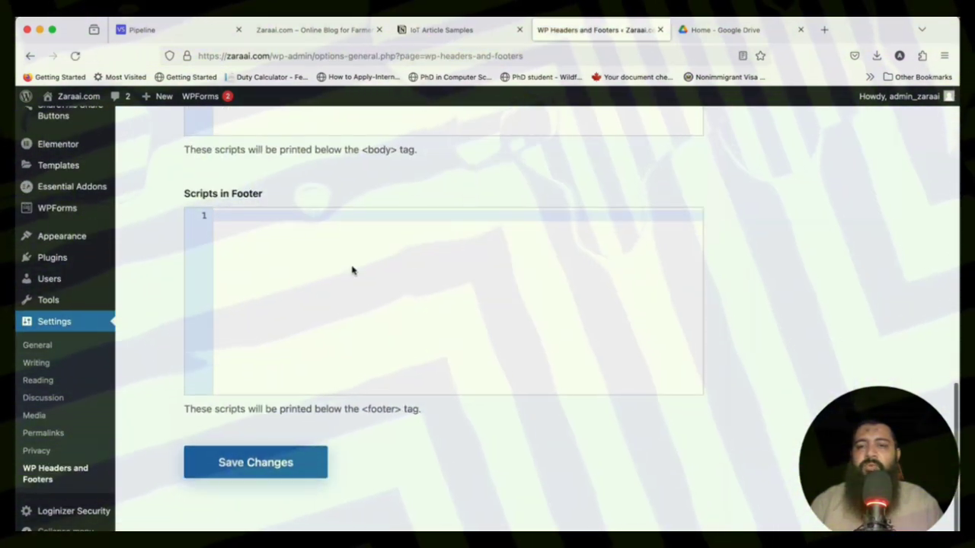
{"action": "key", "text": "super+v"}
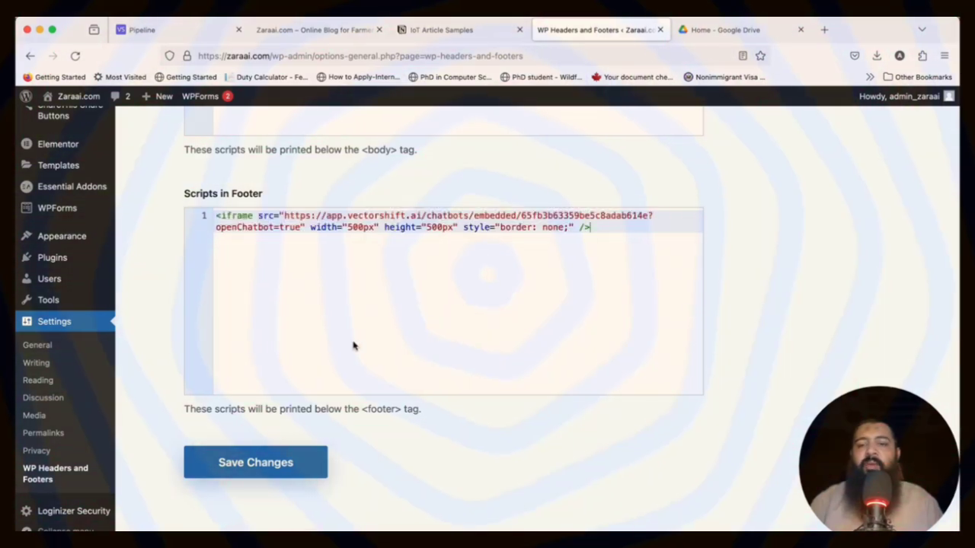
{"action": "left_click", "coordinate": [266, 466]}
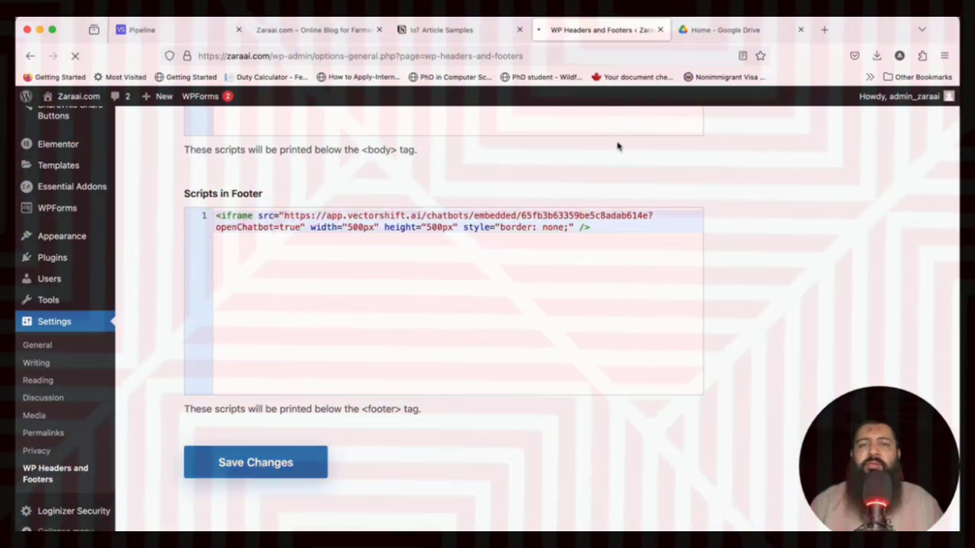
- Reload the zaraai.com home page and open the embedded chatbot at the end of the page
{"action": "left_click", "coordinate": [316, 30]}
{"action": "left_click", "coordinate": [244, 55]}
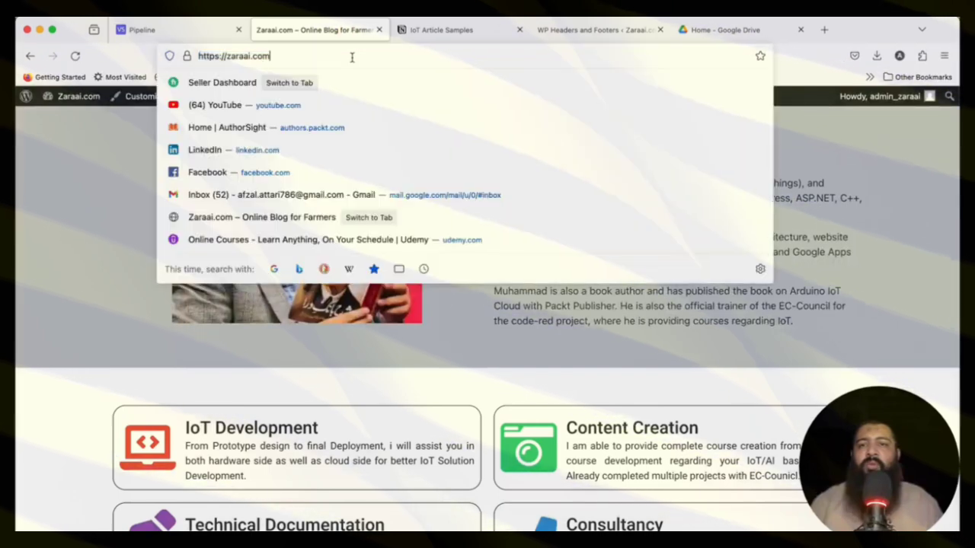
{"action": "key", "text": "Return"}
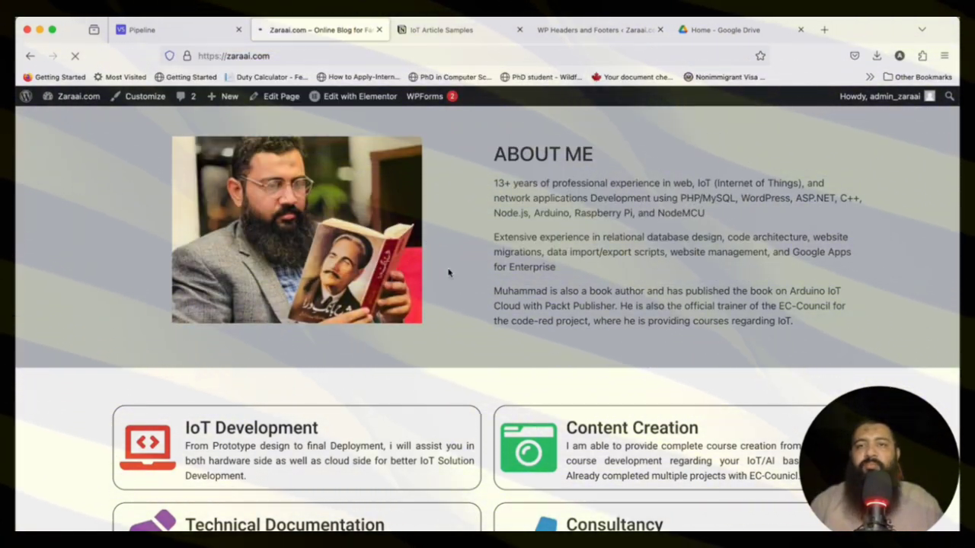
{"action": "scroll", "coordinate": [449, 270], "scroll_direction": "down", "scroll_amount": 10}
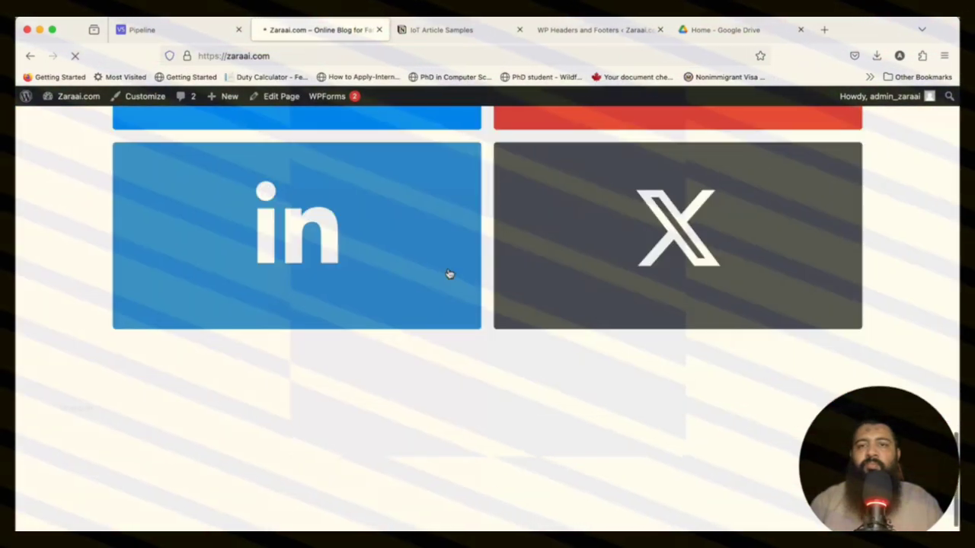
{"action": "left_click", "coordinate": [109, 502]}
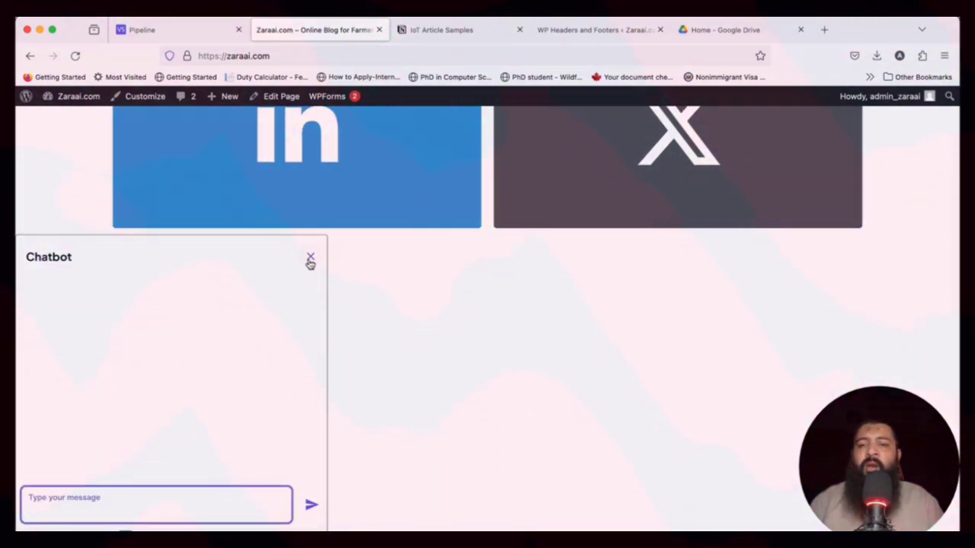
- Close and reopen the embedded chatbot on the zaraai.com home page, and ask it who the website owner is
{"action": "left_click", "coordinate": [310, 260]}
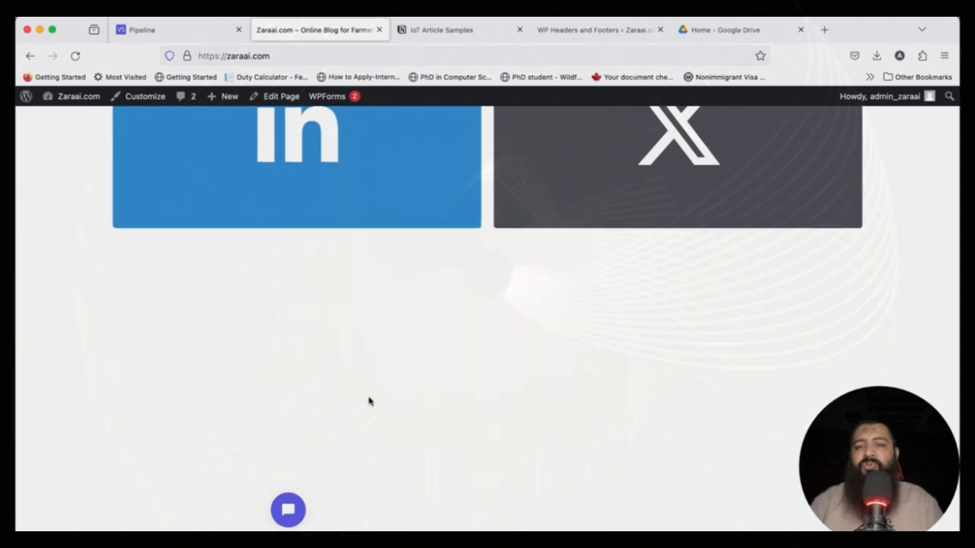
{"action": "scroll", "coordinate": [383, 401], "scroll_direction": "up", "scroll_amount": 2}
{"action": "scroll", "coordinate": [384, 401], "scroll_direction": "down", "scroll_amount": 3}
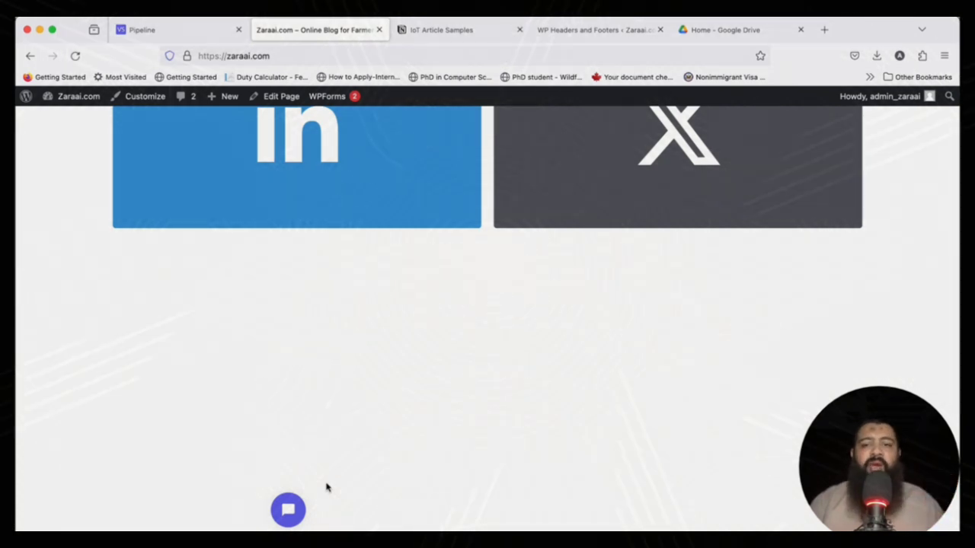
{"action": "left_click", "coordinate": [290, 510]}
{"action": "left_click", "coordinate": [212, 491]}
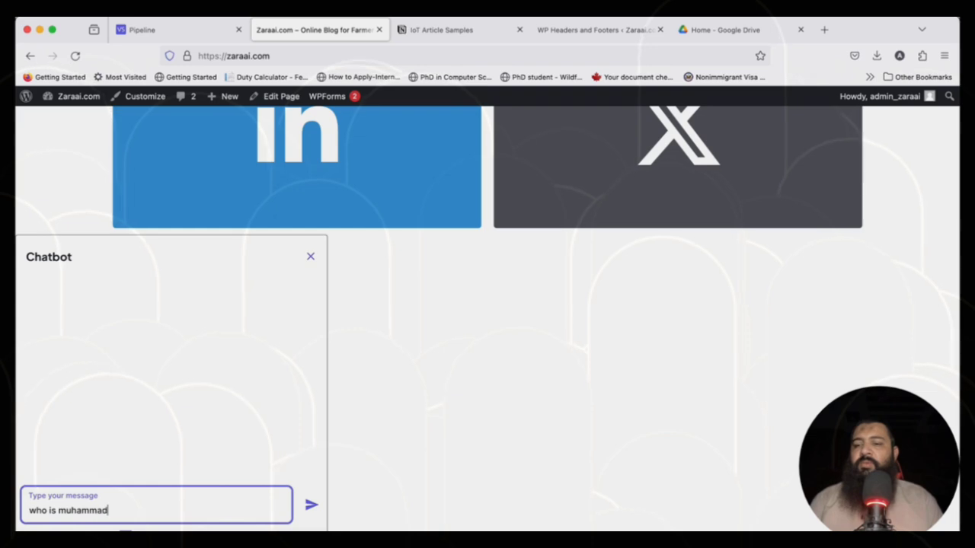
{"action": "left_click", "coordinate": [311, 505]}
{"action": "scroll", "coordinate": [271, 446], "scroll_direction": "down", "scroll_amount": 2}
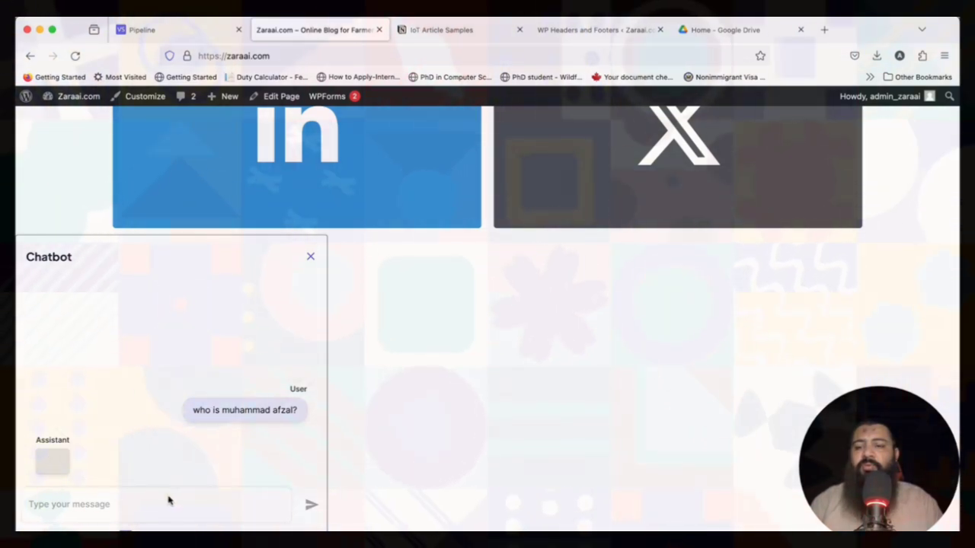
{"action": "left_click", "coordinate": [142, 505]}
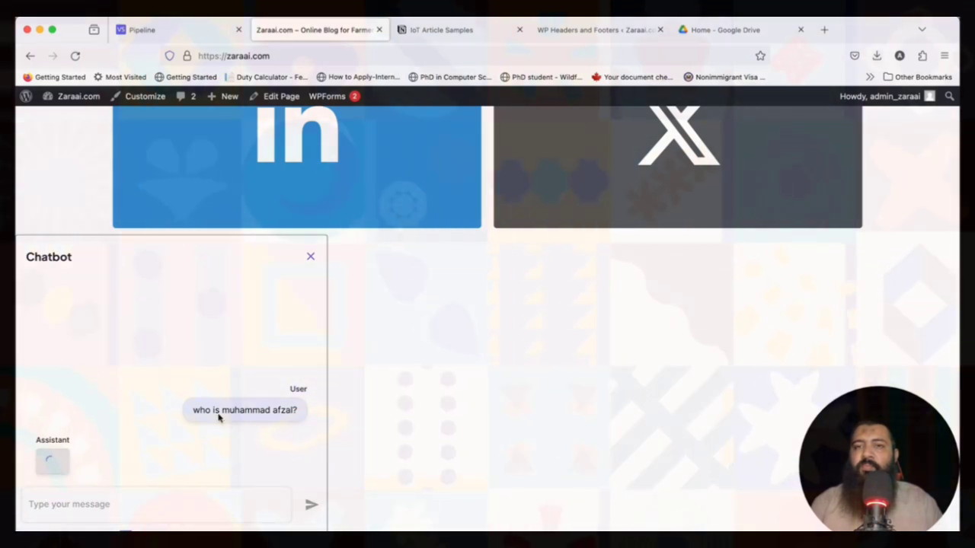
- In the VectorShift pipeline, close the chatbot export dialog, set the OpenAI LLM model to gpt-4-32k and save the pipeline
{"action": "left_click", "coordinate": [203, 31]}
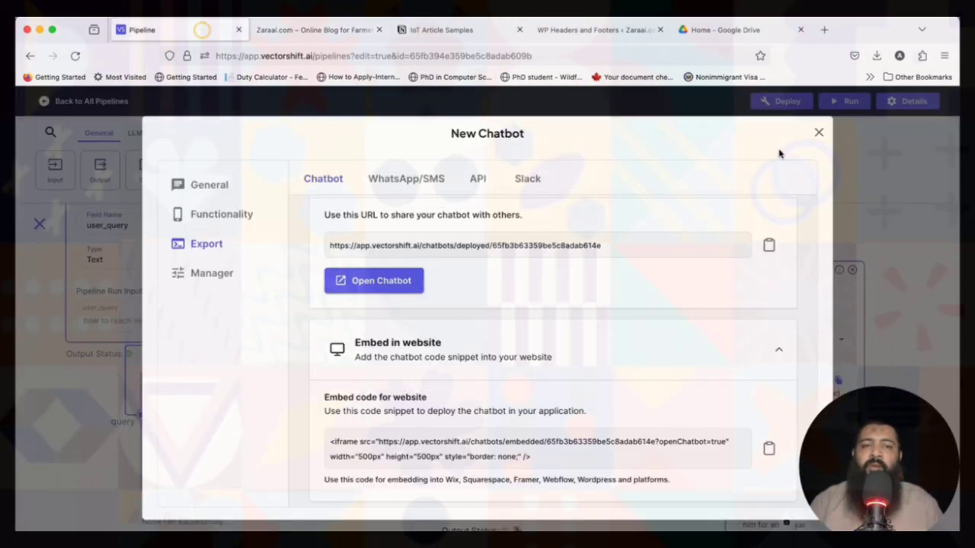
{"action": "left_click", "coordinate": [819, 133]}
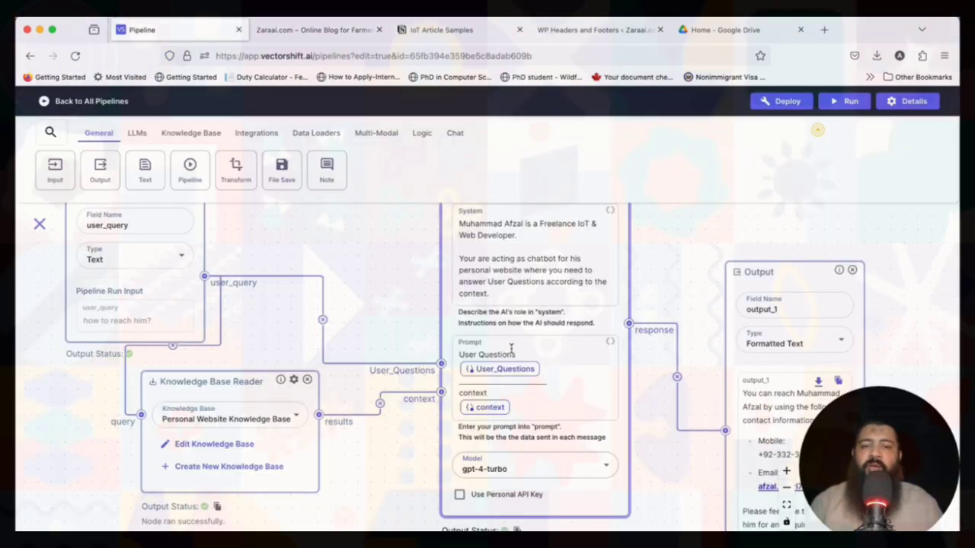
{"action": "left_click", "coordinate": [554, 469]}
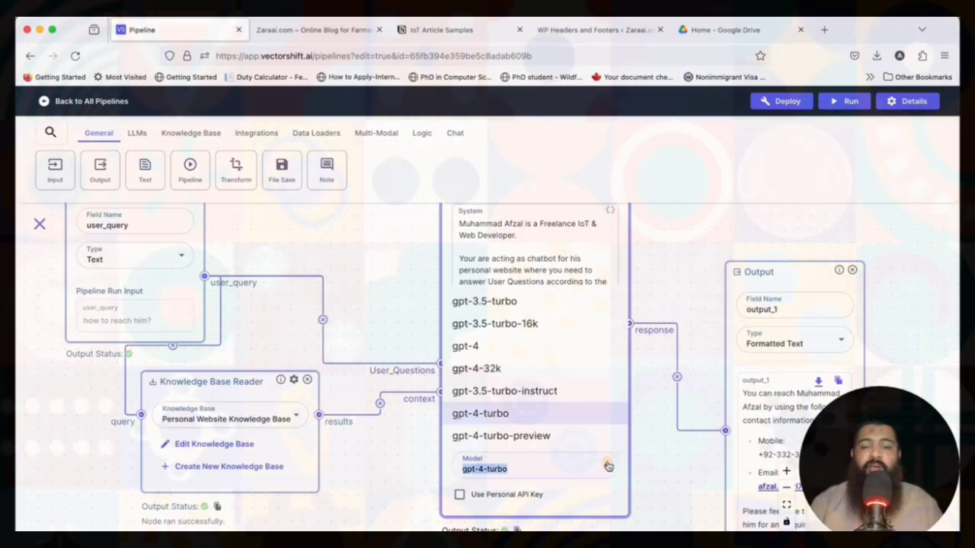
{"action": "left_click", "coordinate": [532, 369]}
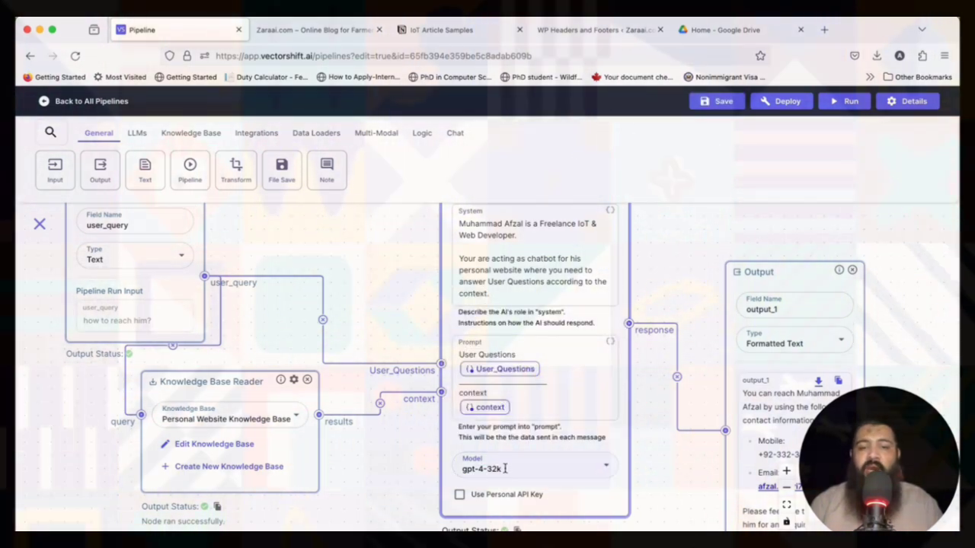
{"action": "left_click", "coordinate": [721, 102]}
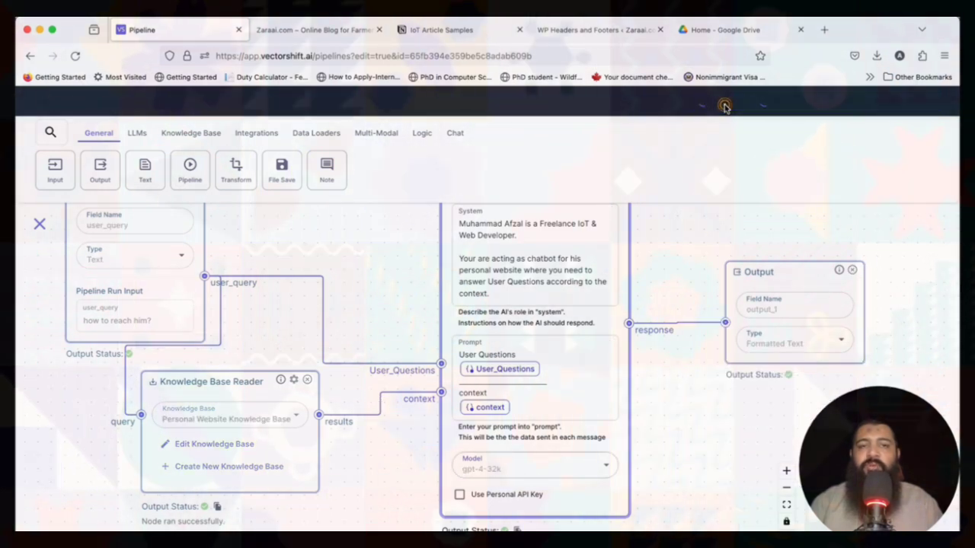
- Back on zaraai.com, read through the chatbot's answer and send it the question "how to contact him?"
{"action": "left_click", "coordinate": [316, 29]}
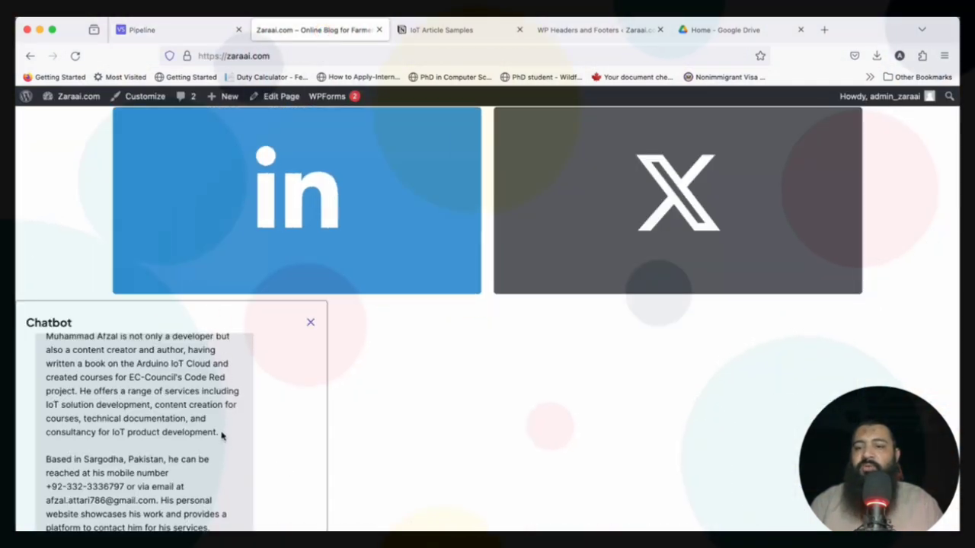
{"action": "scroll", "coordinate": [222, 434], "scroll_direction": "up", "scroll_amount": 10}
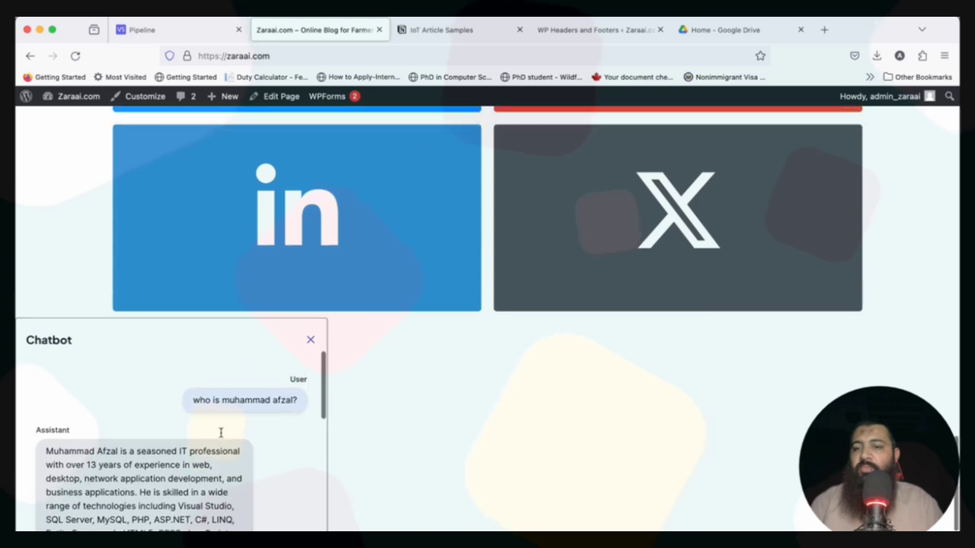
{"action": "scroll", "coordinate": [221, 433], "scroll_direction": "down", "scroll_amount": 10}
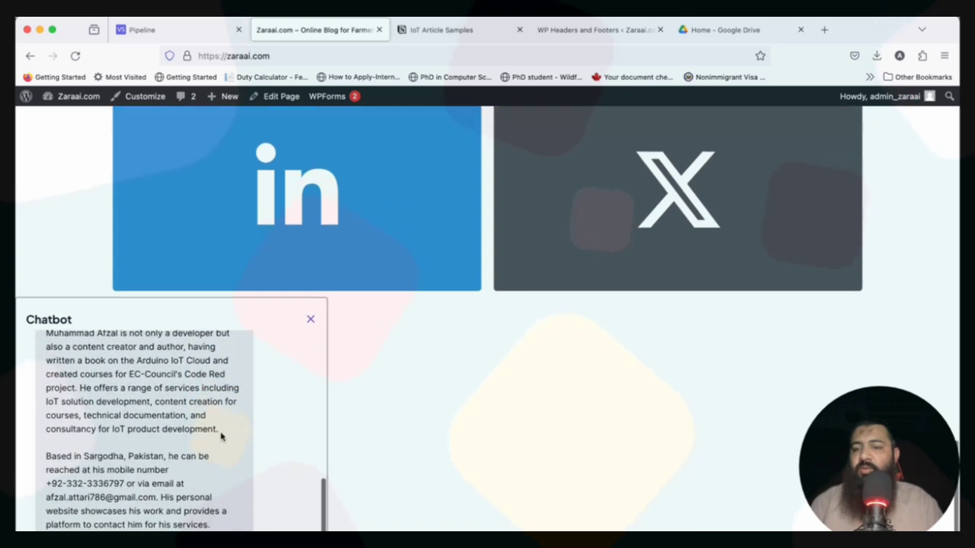
{"action": "scroll", "coordinate": [221, 434], "scroll_direction": "down", "scroll_amount": 3}
{"action": "left_click", "coordinate": [178, 501]}
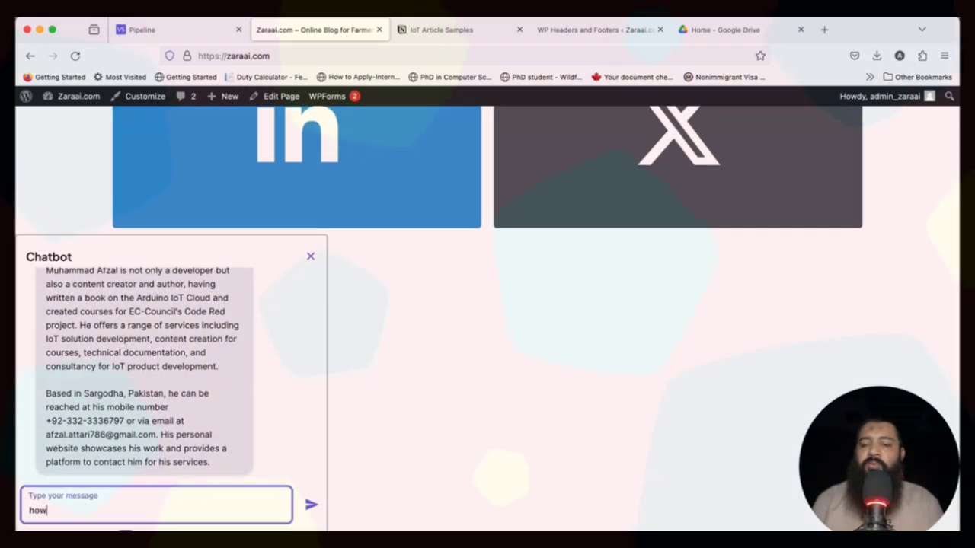
{"action": "type", "text": "how to rech hi"}
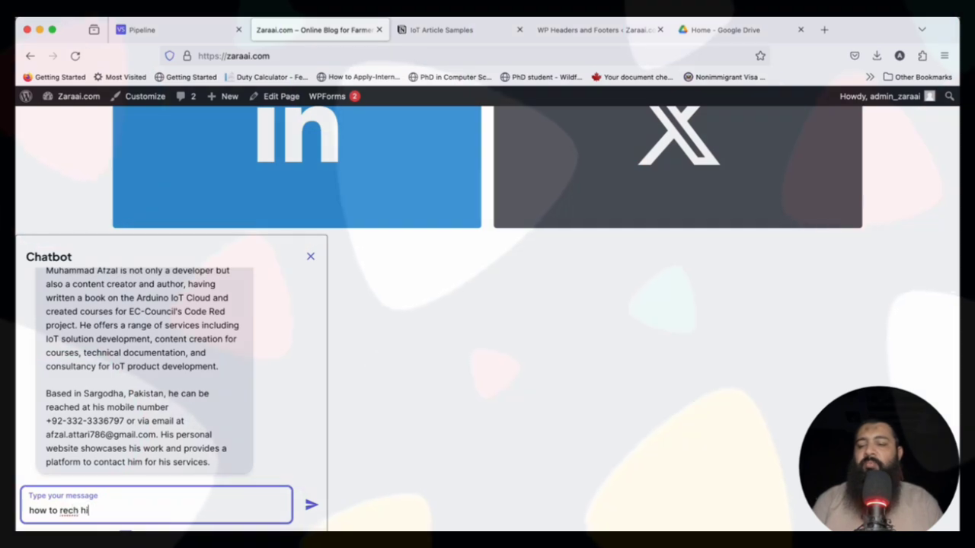
{"action": "key", "text": "BackSpace"}
{"action": "key", "text": "BackSpace"}
{"action": "key", "text": "BackSpace"}
{"action": "key", "text": "BackSpace"}
{"action": "key", "text": "BackSpace"}
{"action": "key", "text": "BackSpace"}
{"action": "key", "text": "BackSpace"}
{"action": "type", "text": "conte"}
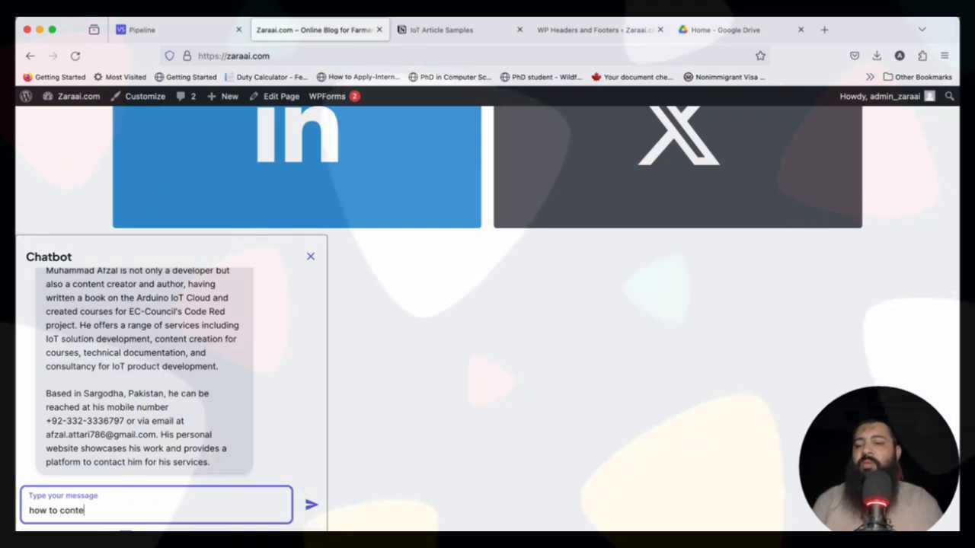
{"action": "type", "text": "x"}
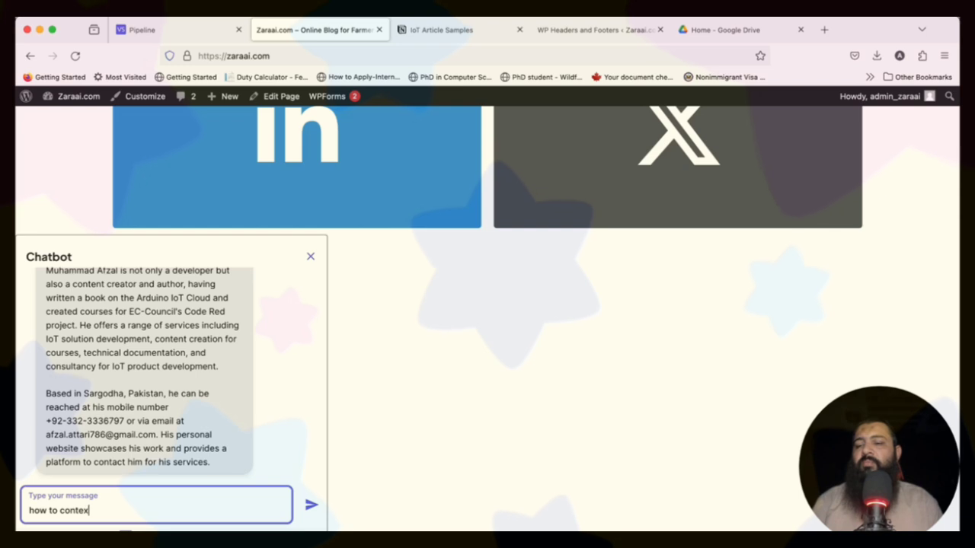
{"action": "type", "text": "tac"}
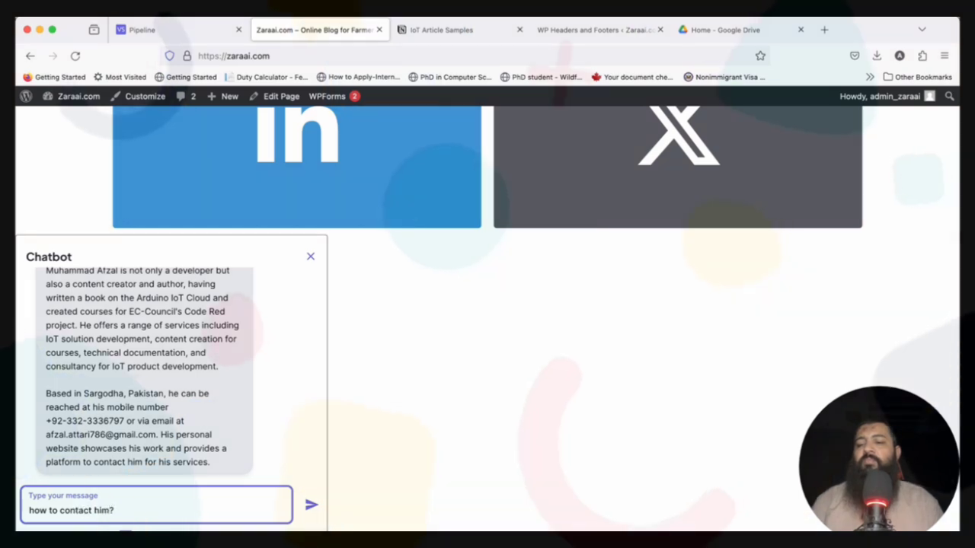
{"action": "left_click", "coordinate": [311, 509]}
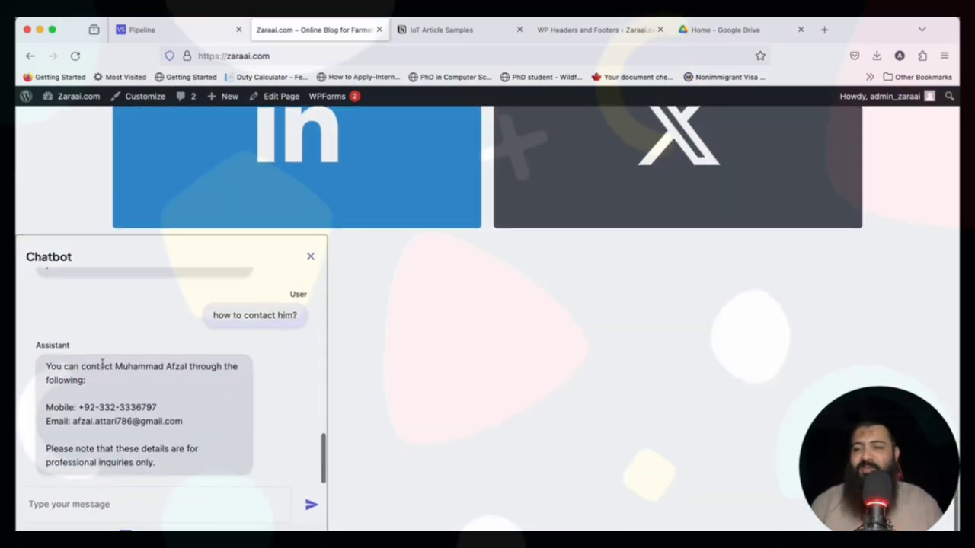
- Ask the embedded chatbot "any publications?"
{"action": "left_click", "coordinate": [192, 502]}
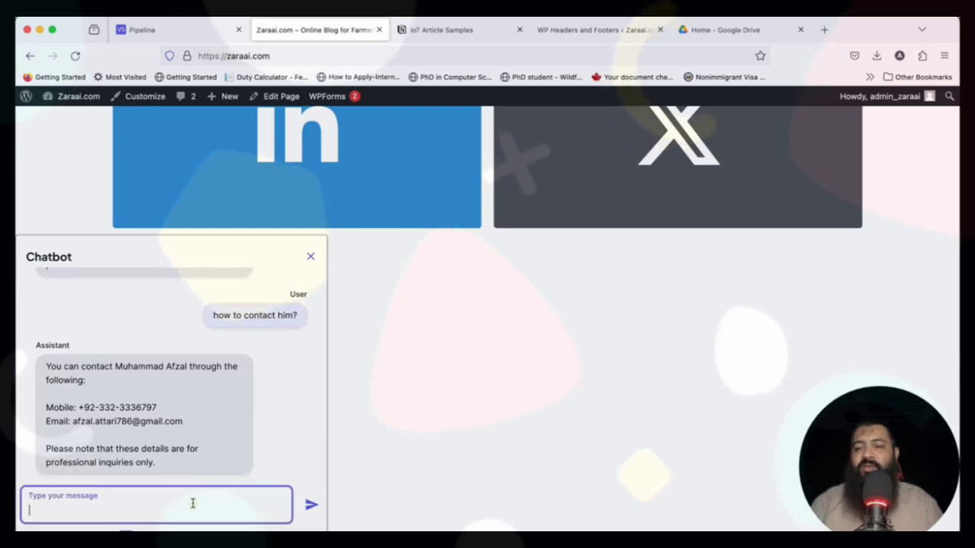
{"action": "type", "text": "any publications?"}
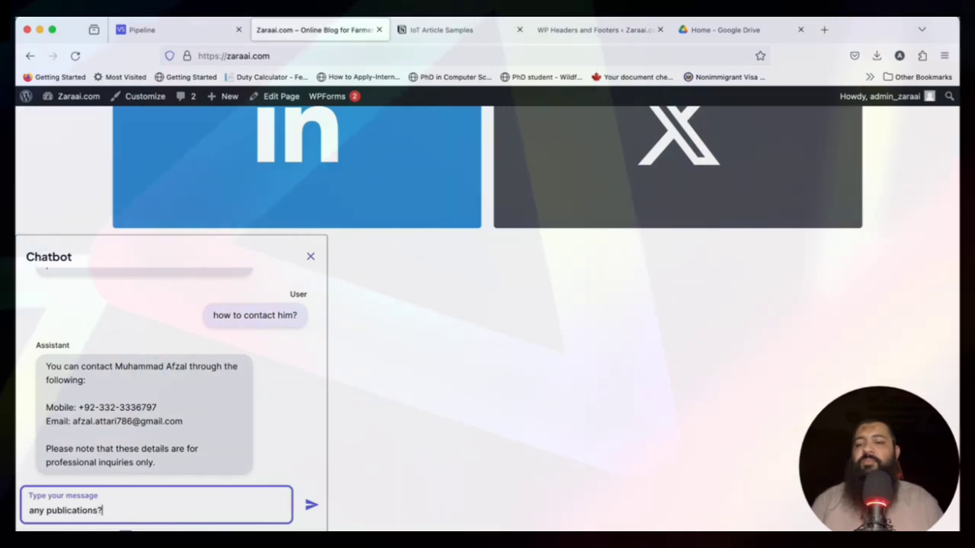
{"action": "key", "text": "Return"}
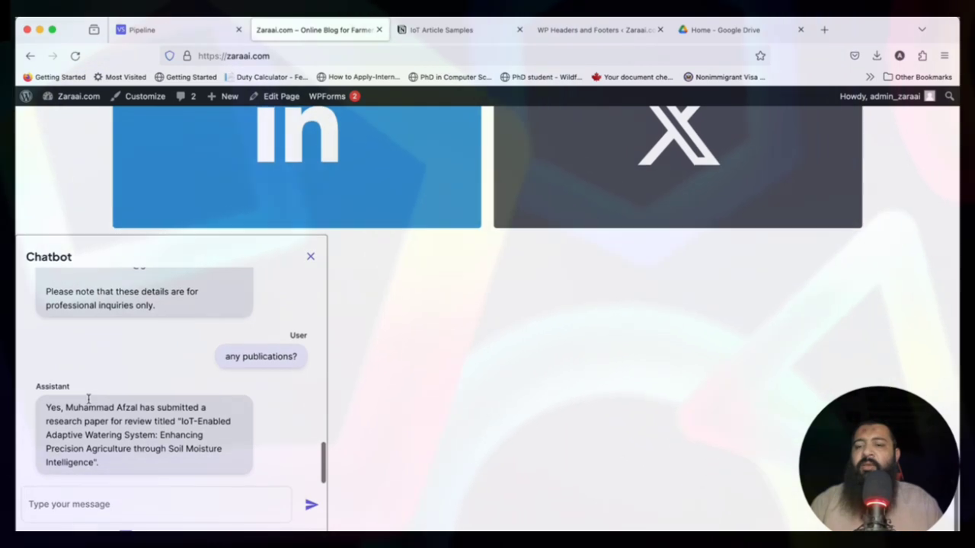
- Compare the chatbot's reply with the VectorShift pipeline, checking the model choices of the OpenAI LLM node and the overall node layout
{"action": "left_click", "coordinate": [192, 29]}
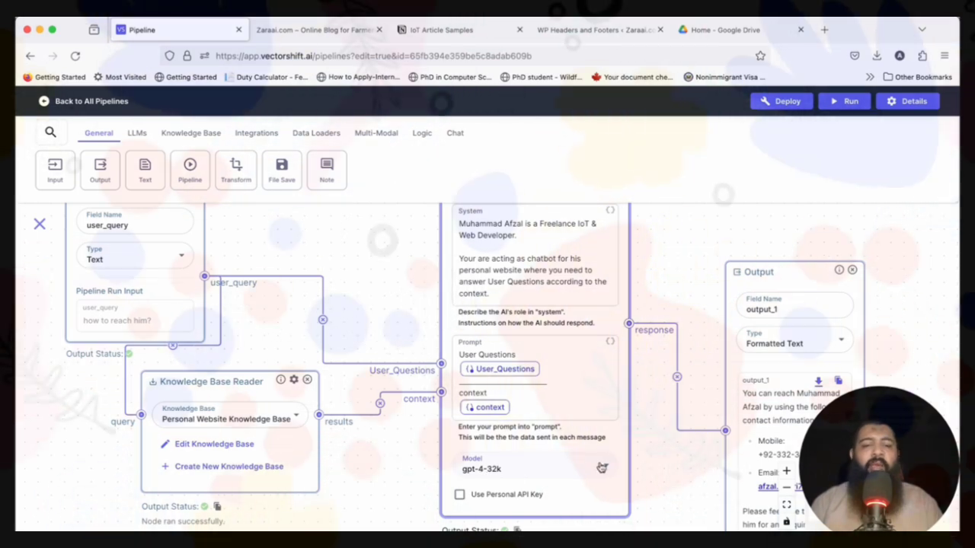
{"action": "left_click", "coordinate": [320, 32]}
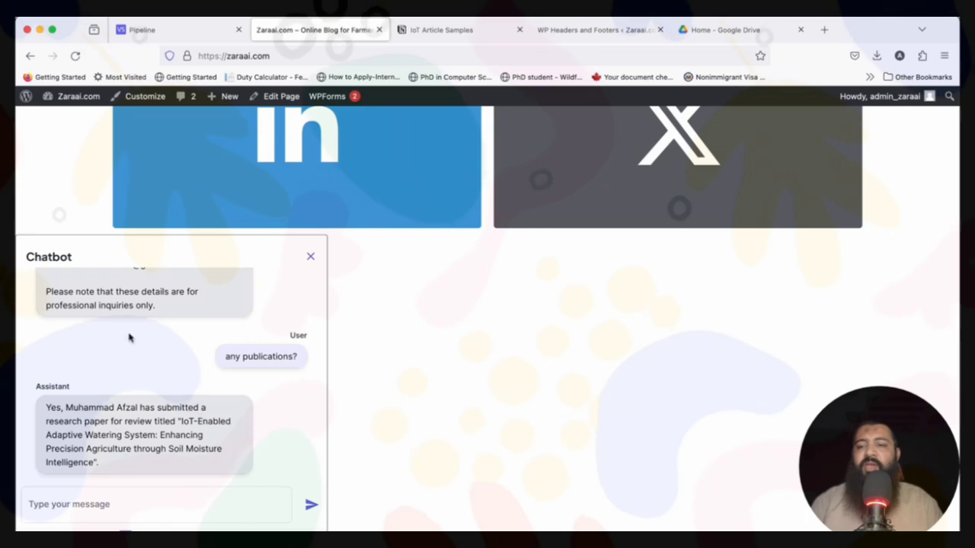
{"action": "left_click", "coordinate": [215, 34]}
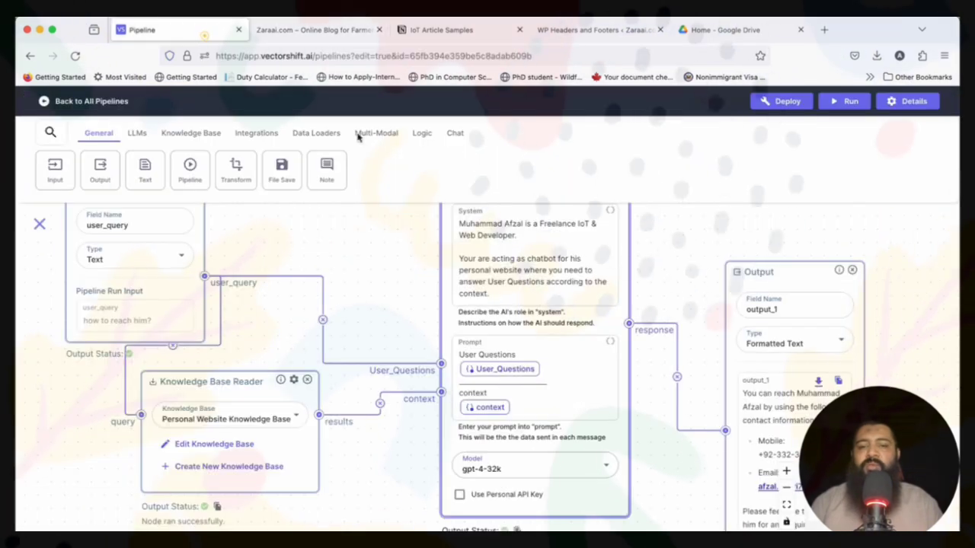
{"action": "left_click", "coordinate": [605, 465]}
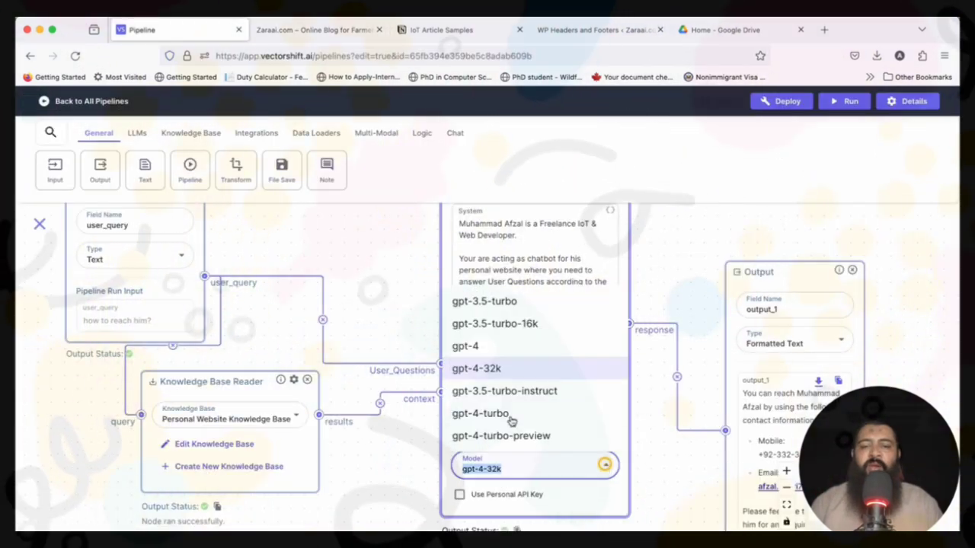
{"action": "left_click", "coordinate": [674, 478]}
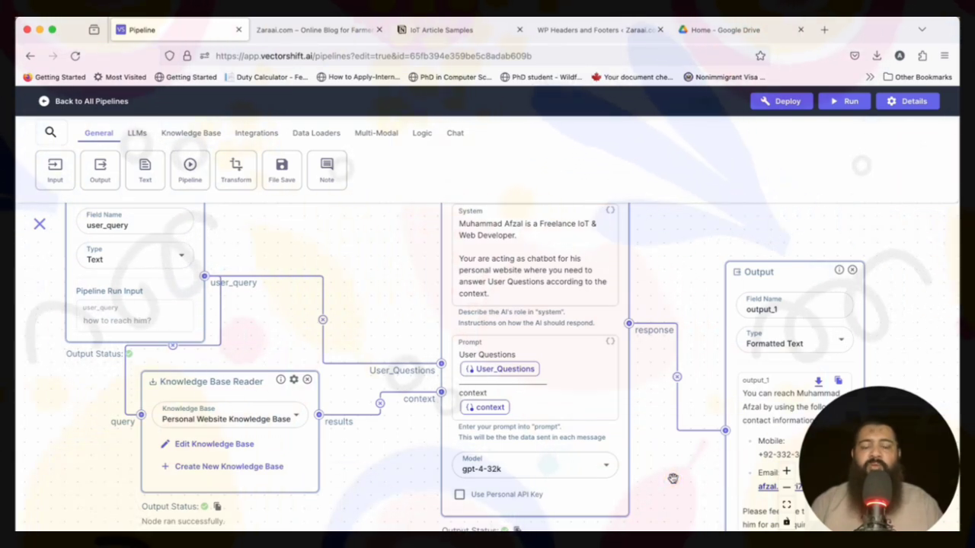
{"action": "scroll", "coordinate": [673, 479], "scroll_direction": "down", "scroll_amount": 5}
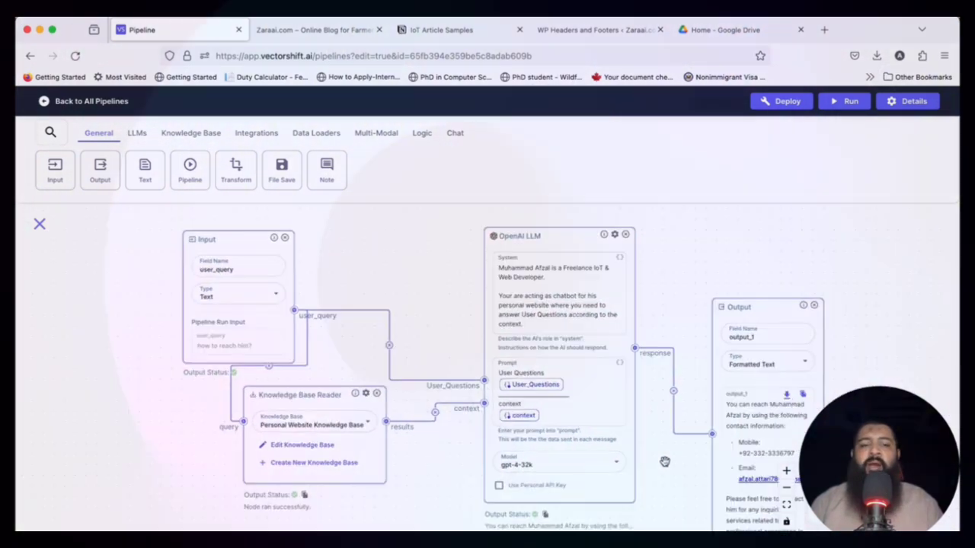